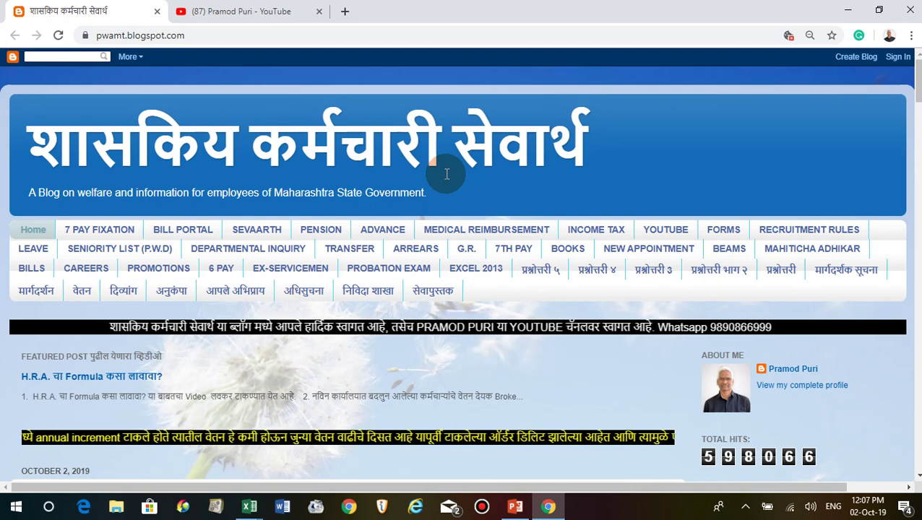
Open the blog's EXCEL 2013 page, then bring up the open Excel workbooks
left_click(489, 273)
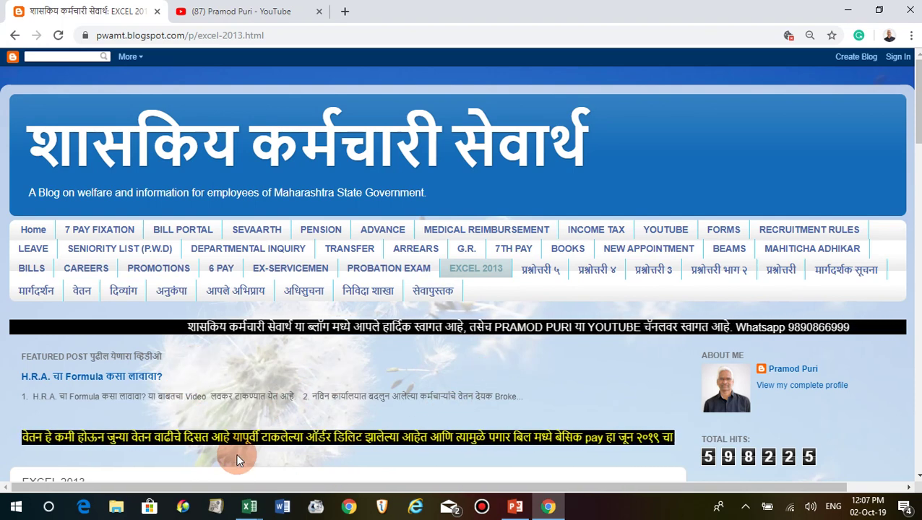
left_click(249, 508)
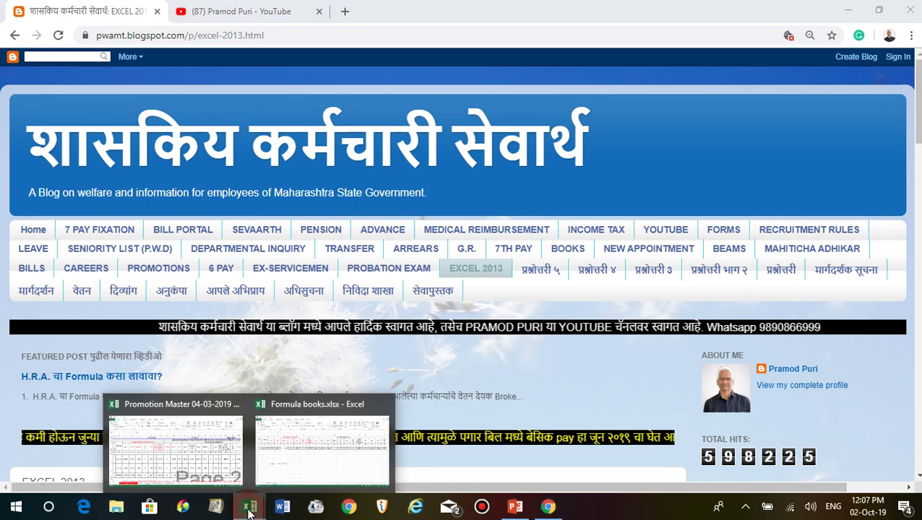
In Promotion Master, inspect the Pay, D.A and H.R.A formulas in C51, H51 and I51
left_click(215, 463)
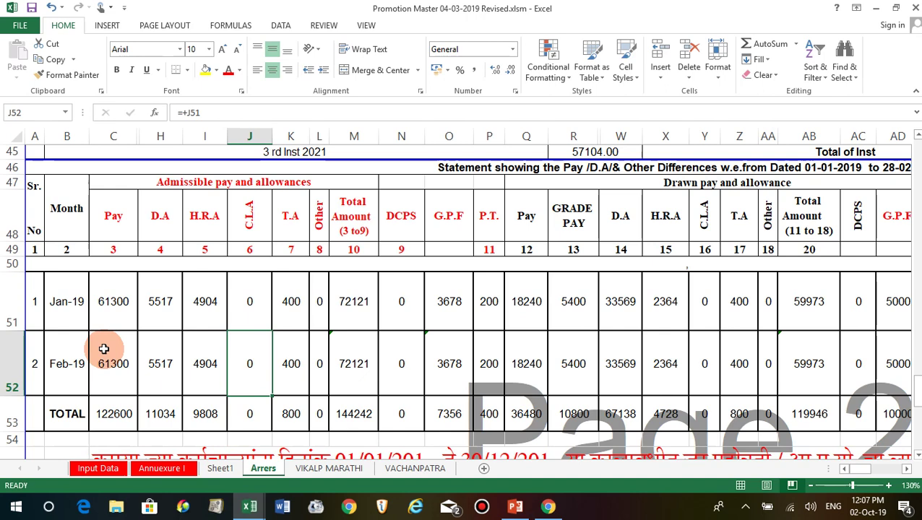
left_click(114, 307)
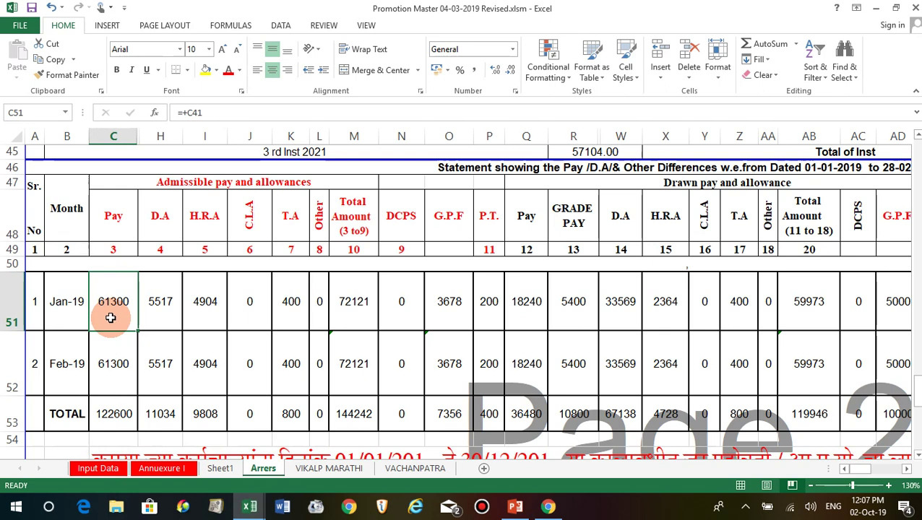
left_click(151, 300)
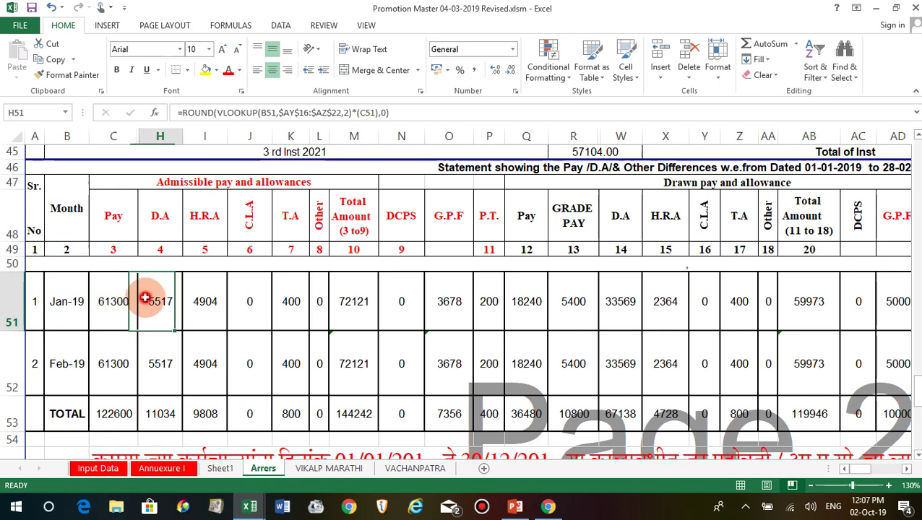
left_click(196, 305)
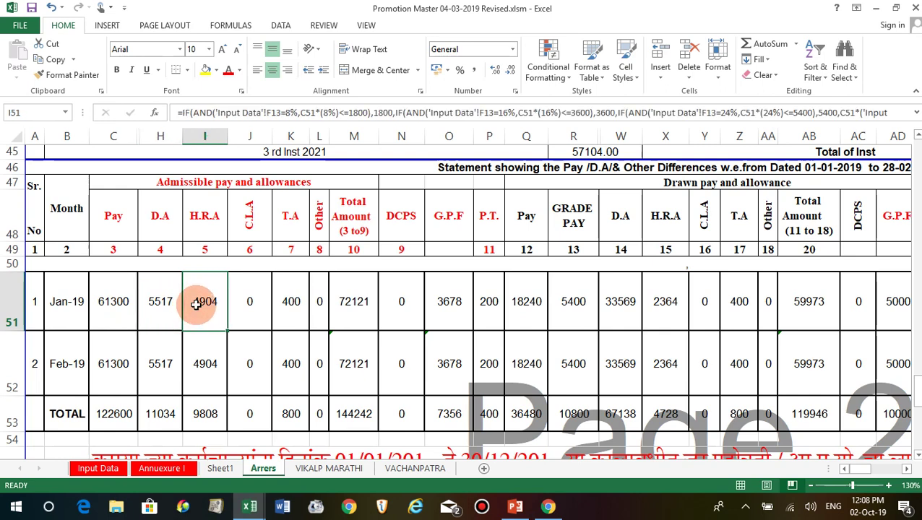
left_click(204, 311)
left_click(116, 307)
left_click(204, 309)
left_click(167, 313)
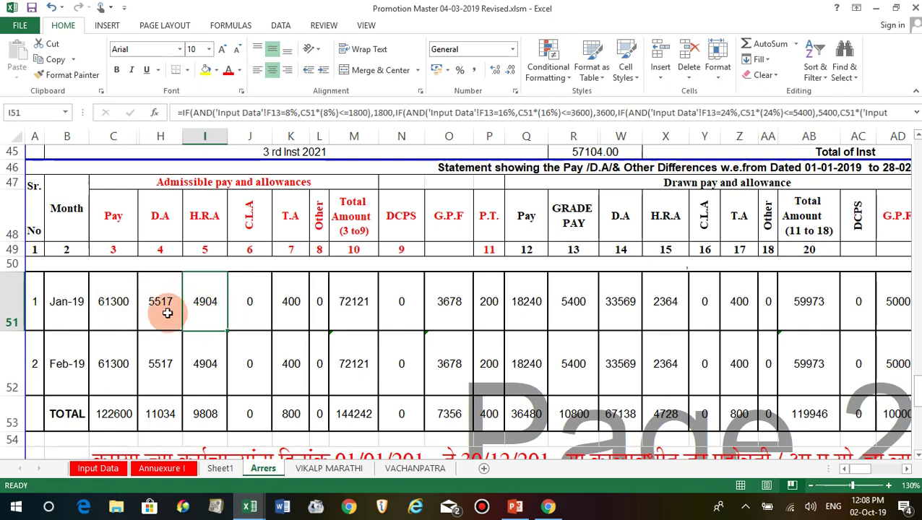
left_click(124, 310)
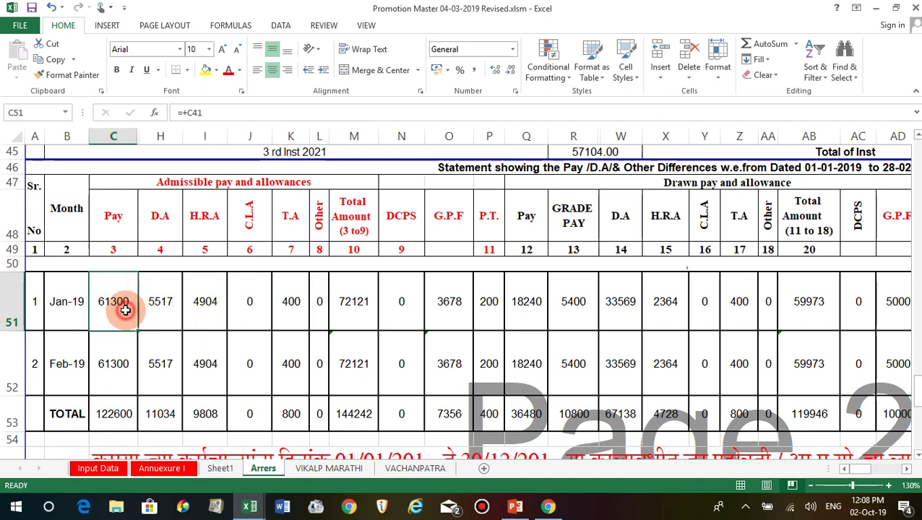
left_click(201, 304)
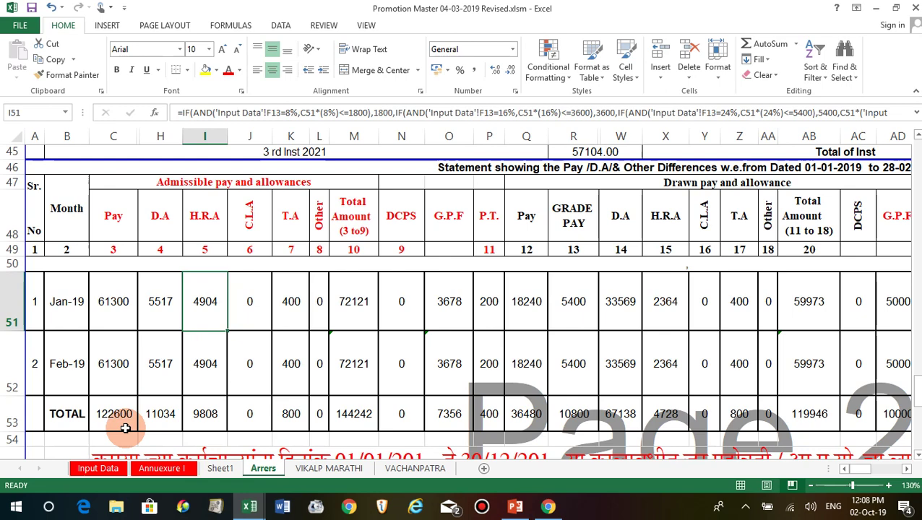
Check the Input Data sheet, then return to Arrers and select Jan-19 Pay cell C51
left_click(97, 469)
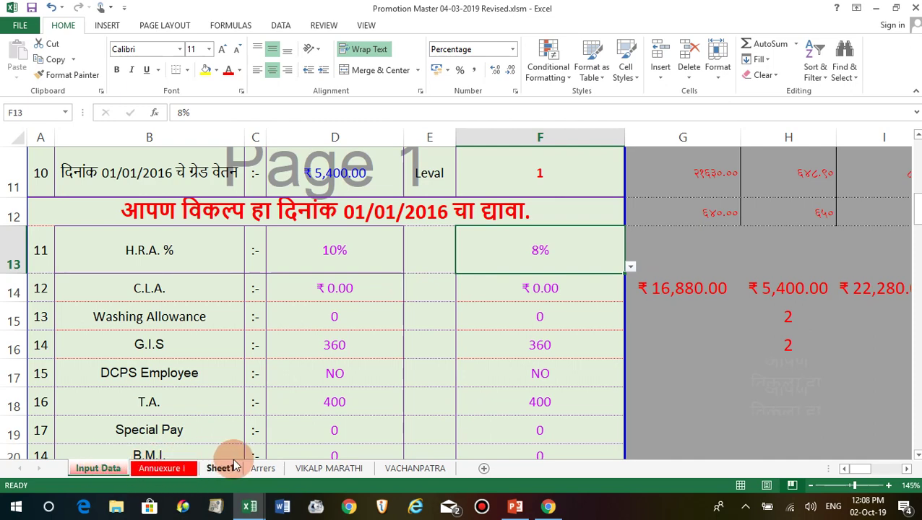
left_click(254, 475)
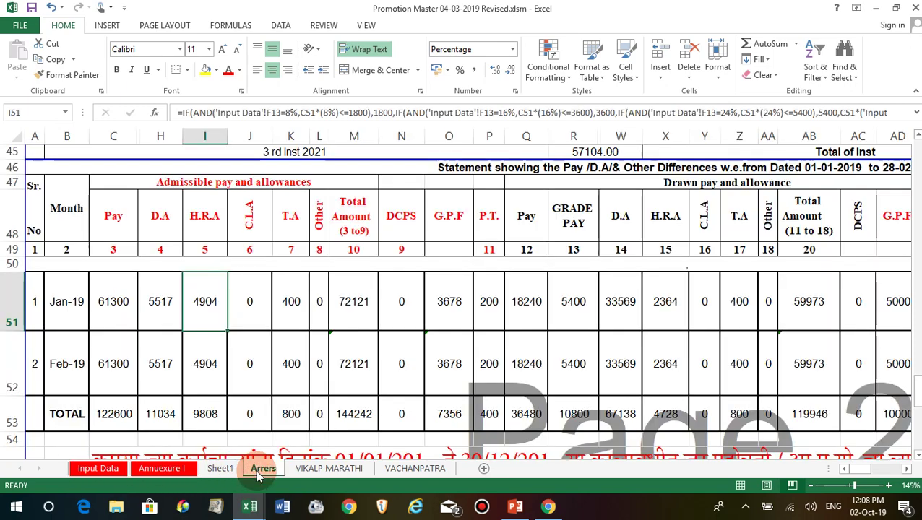
left_click(130, 314)
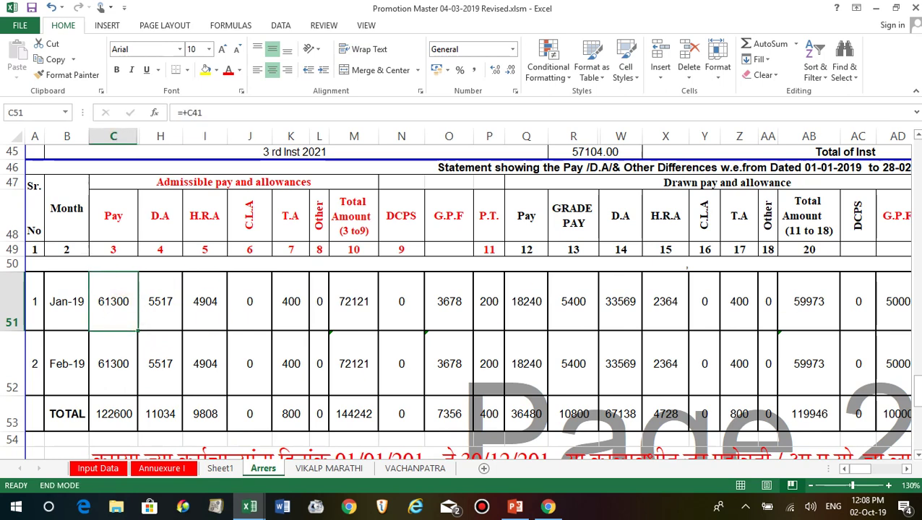
Enter 100000 as the Jan-19 pay in C51 and check the recalculated H.R.A in I51
left_click(114, 364)
left_click(117, 318)
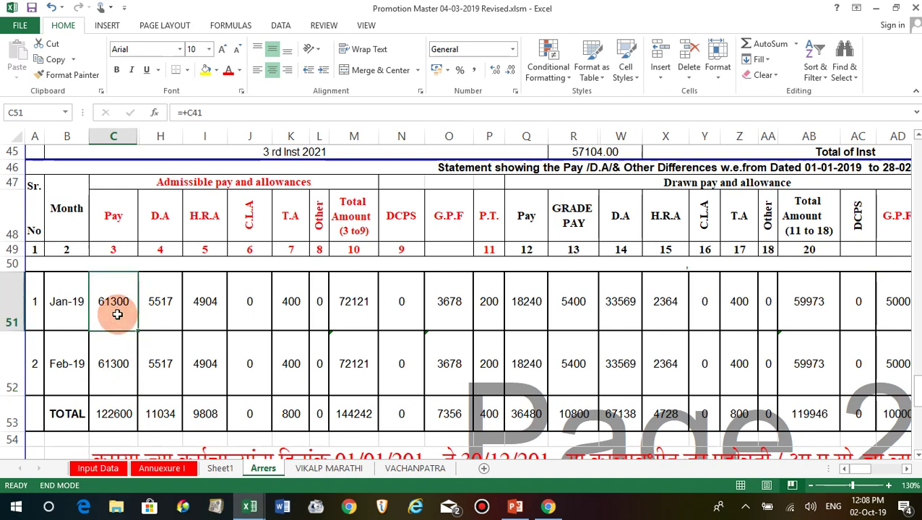
type("100000")
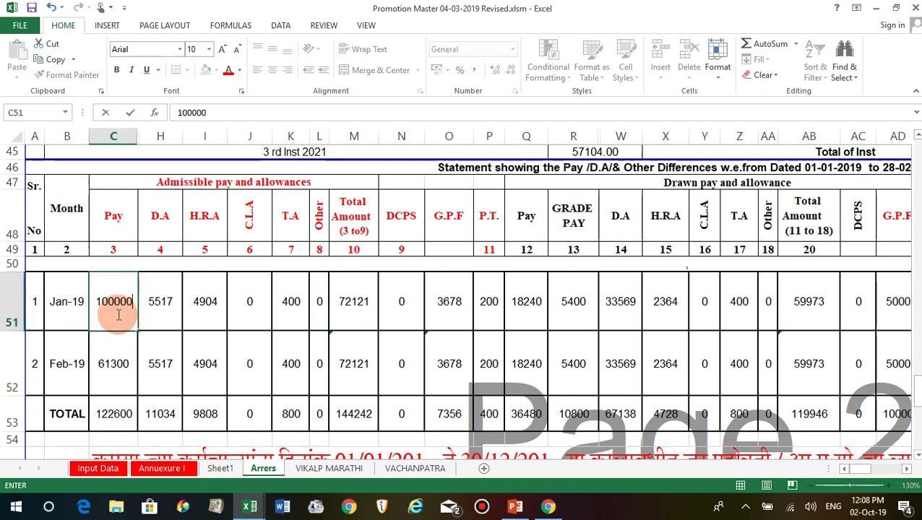
key("Return")
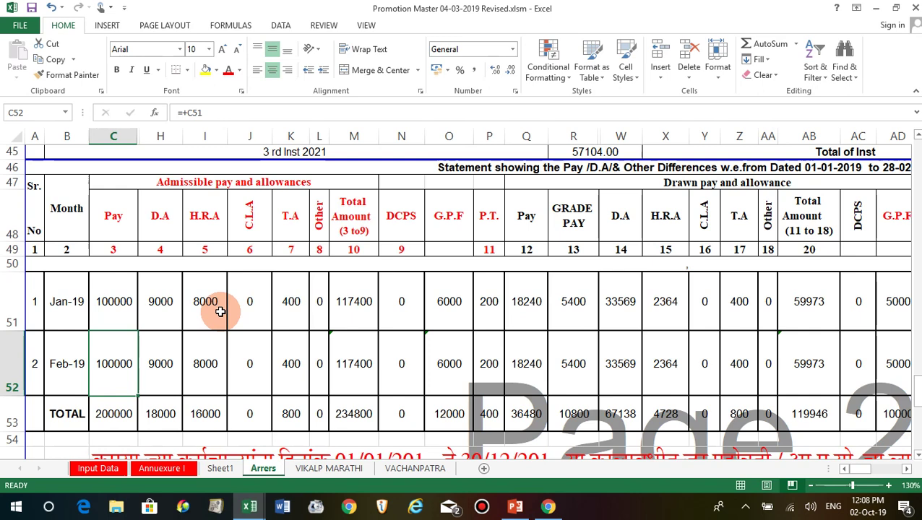
left_click(214, 312)
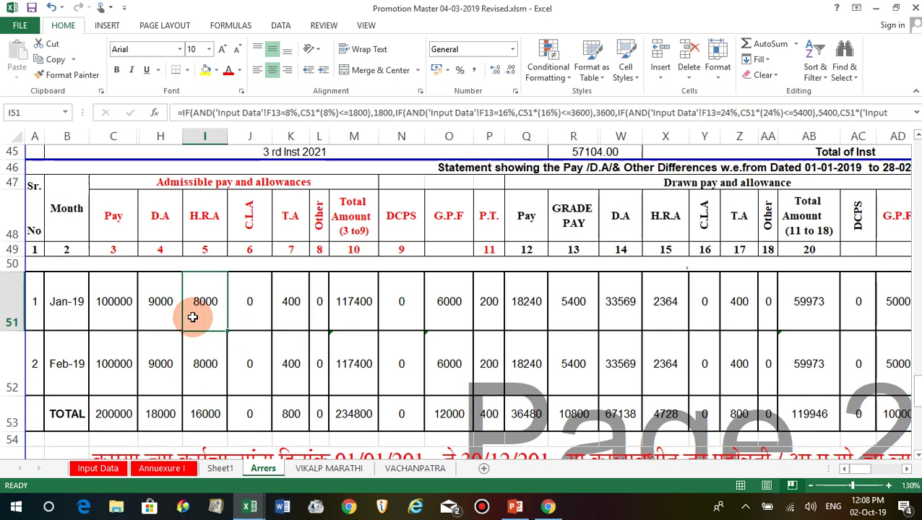
left_click(195, 339)
left_click(200, 306)
Change the Jan-19 pay in C51 to 10000 and inspect the H.R.A formula result
left_click(126, 305)
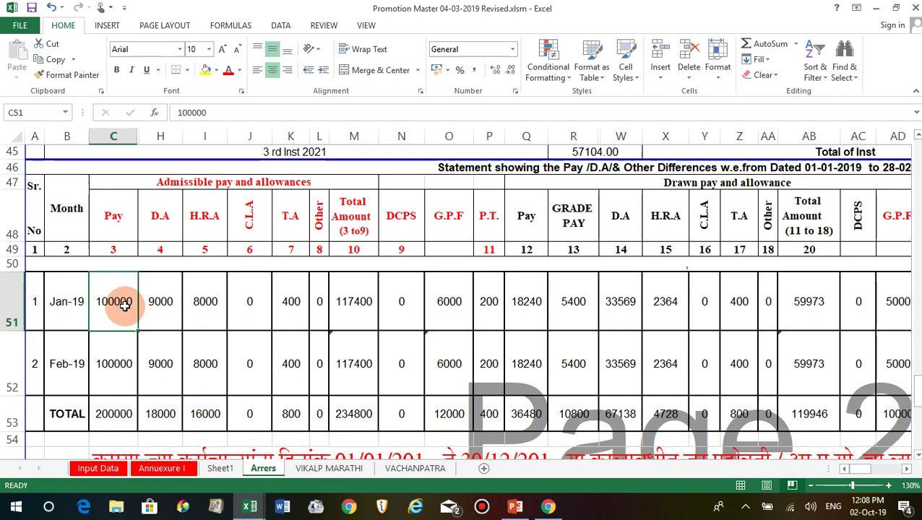
type("10")
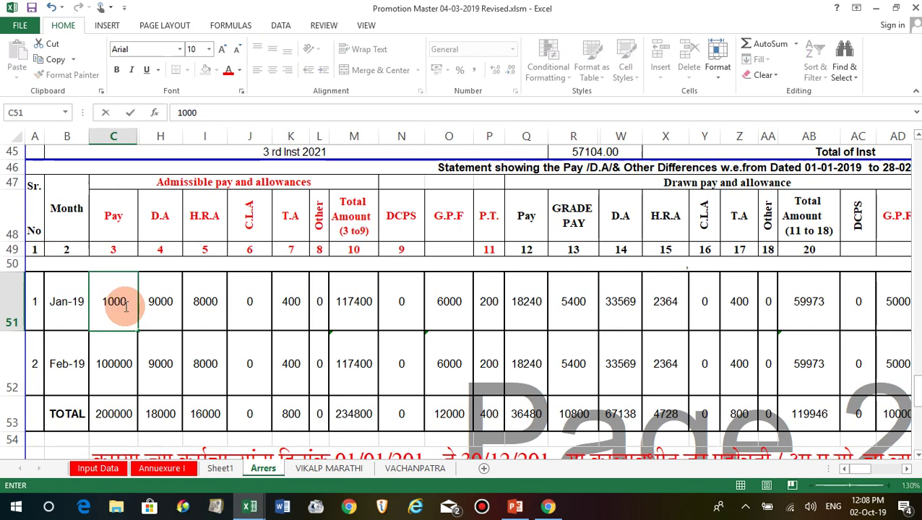
type("0")
key("Return")
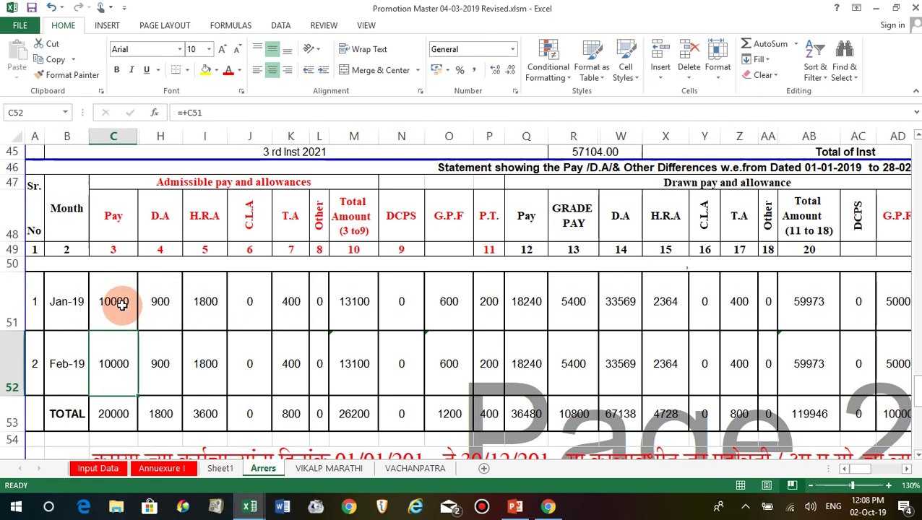
left_click(122, 304)
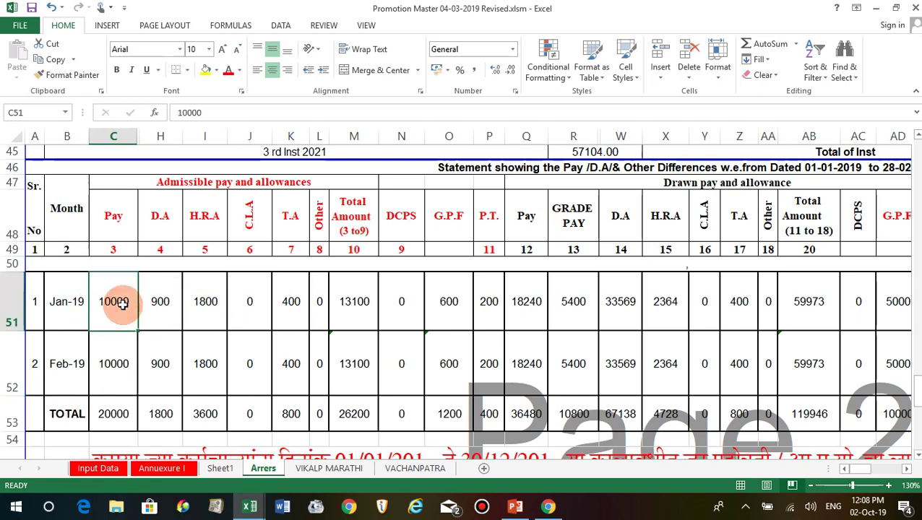
left_click(218, 304)
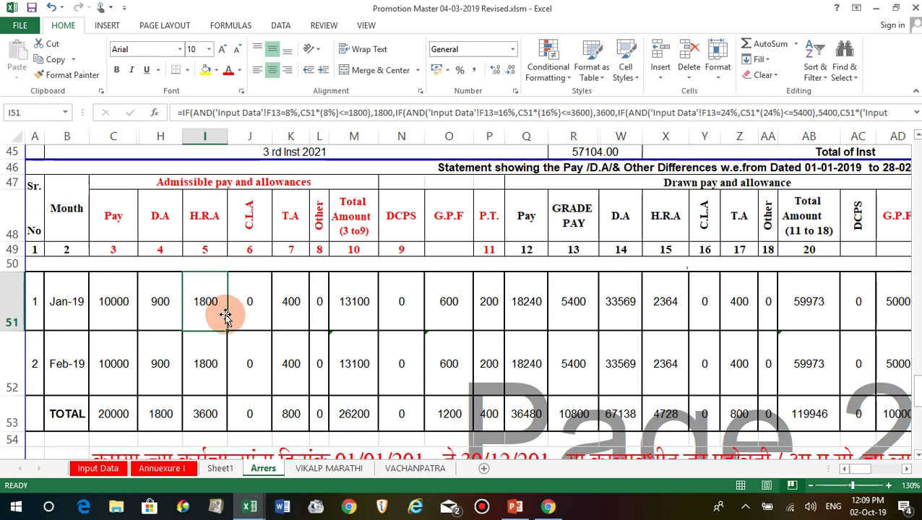
Set the Jan-19 pay in C51 to 5000 and check the H.R.A in I51
left_click(118, 312)
left_click(203, 304)
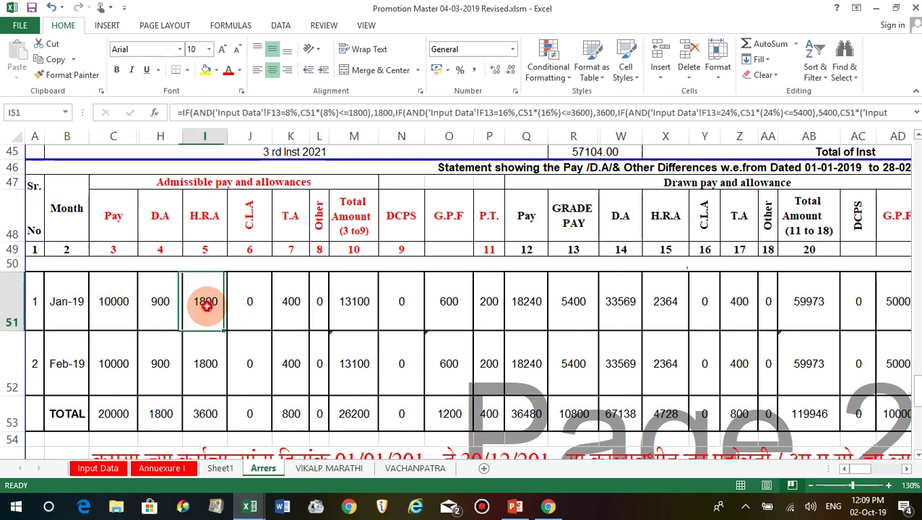
left_click(121, 311)
type("5")
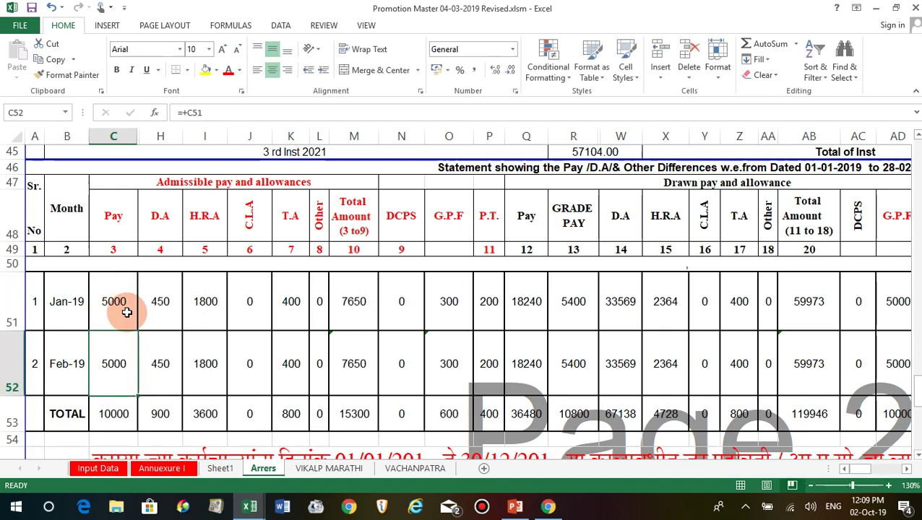
left_click(217, 304)
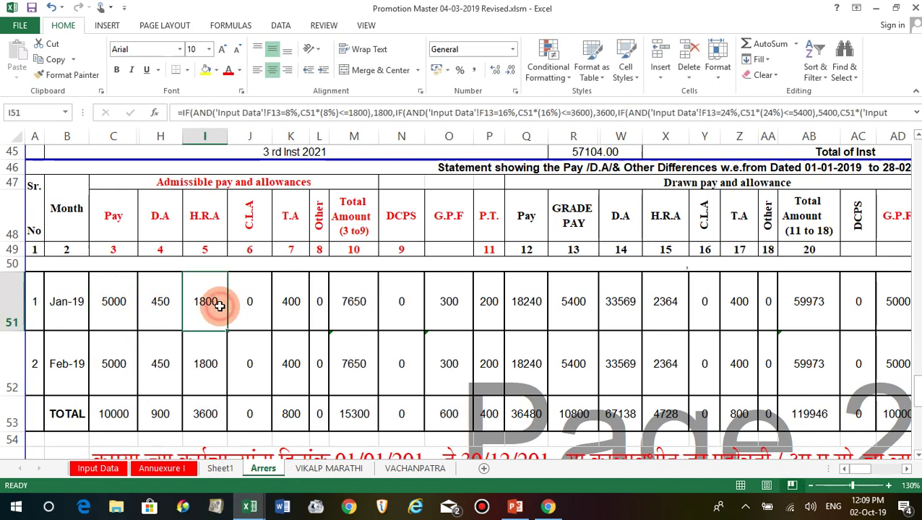
left_click(113, 303)
left_click(198, 305)
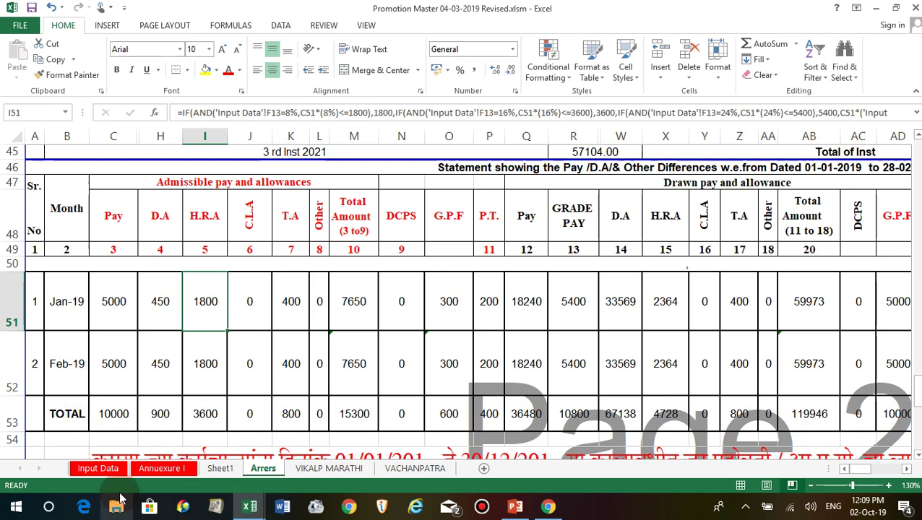
Set H.R.A. % in Input Data F13 to 16% and check the recalculated H.R.A on Arrers
left_click(101, 468)
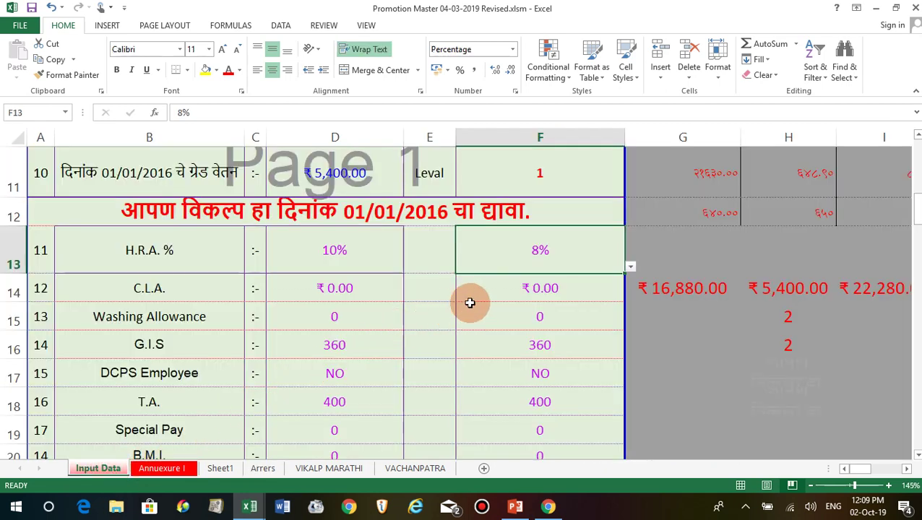
left_click(630, 267)
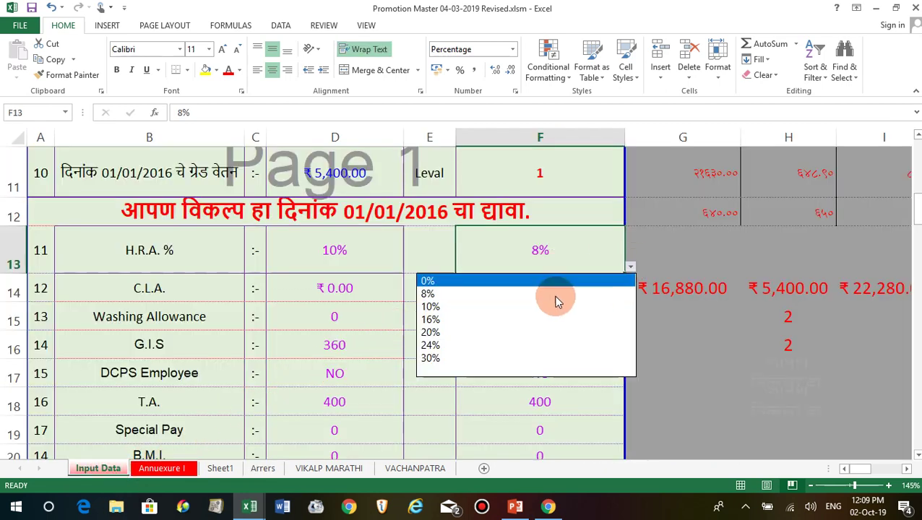
left_click(486, 320)
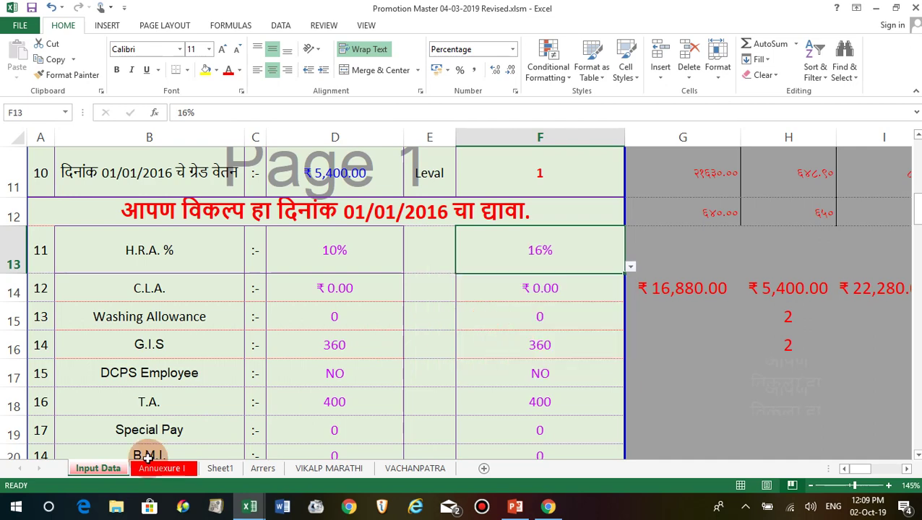
left_click(264, 469)
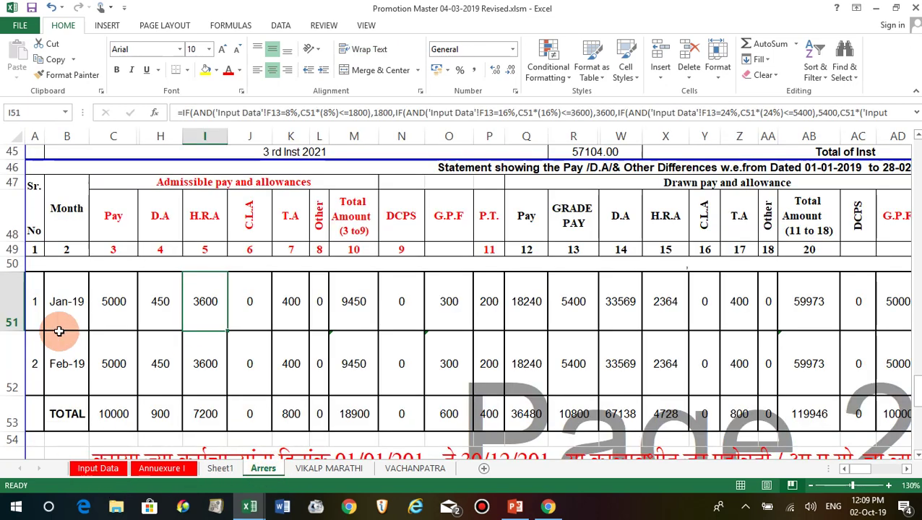
left_click(112, 304)
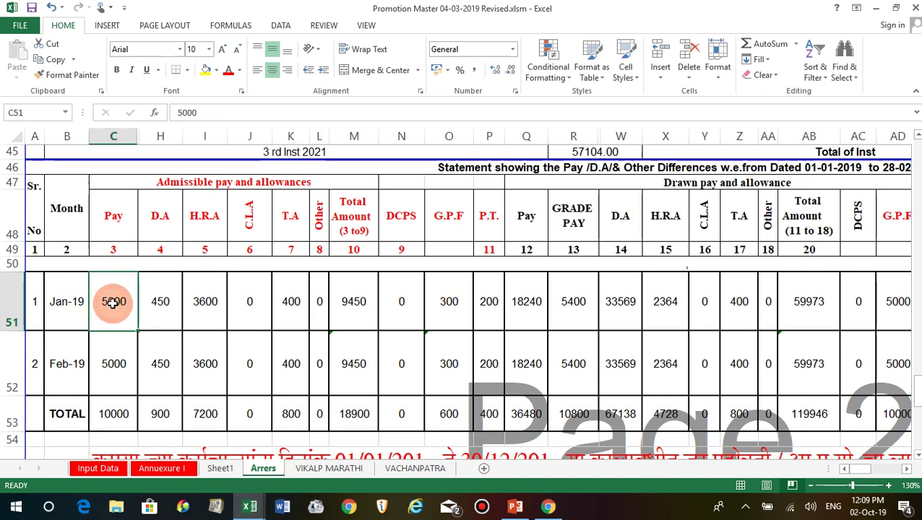
left_click(189, 302)
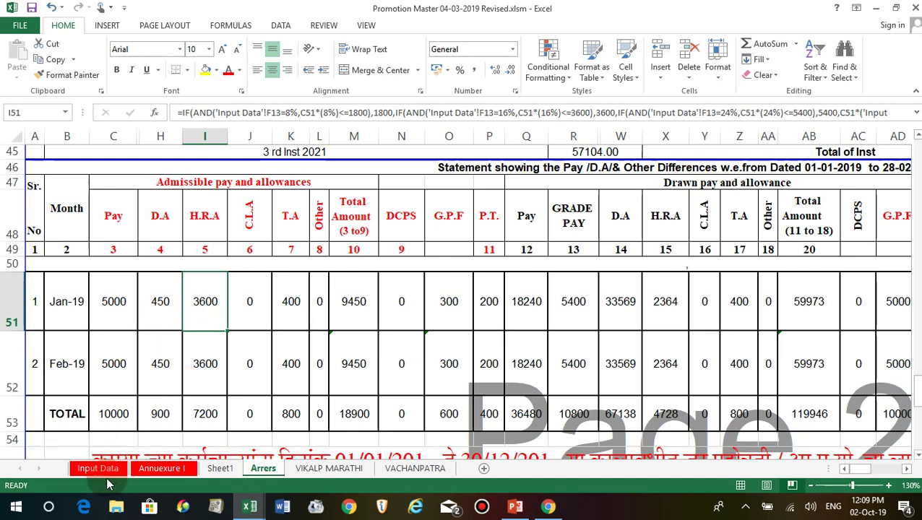
Change the H.R.A. % in Input Data F13 to 24%
left_click(108, 471)
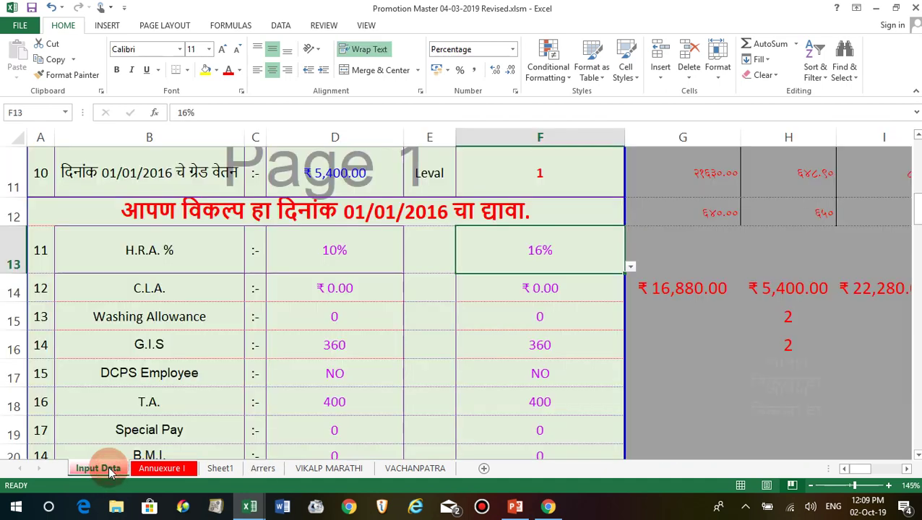
left_click(631, 265)
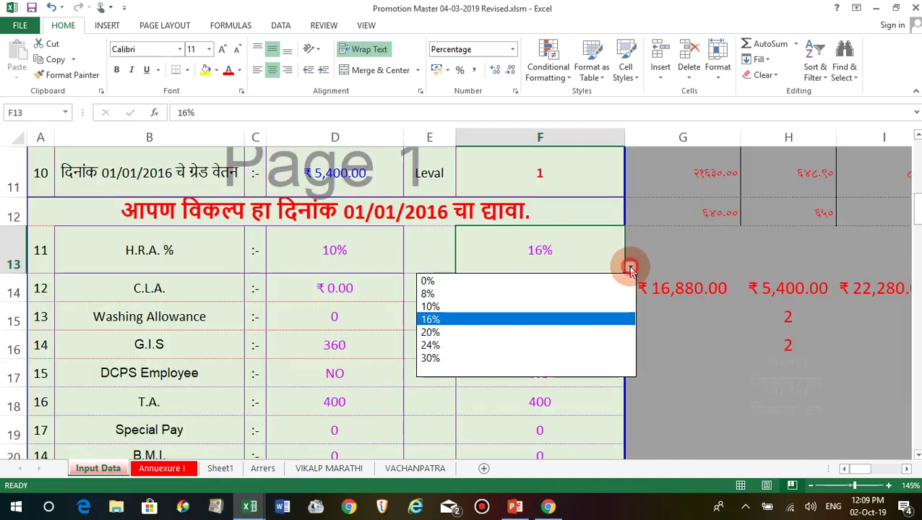
left_click(517, 345)
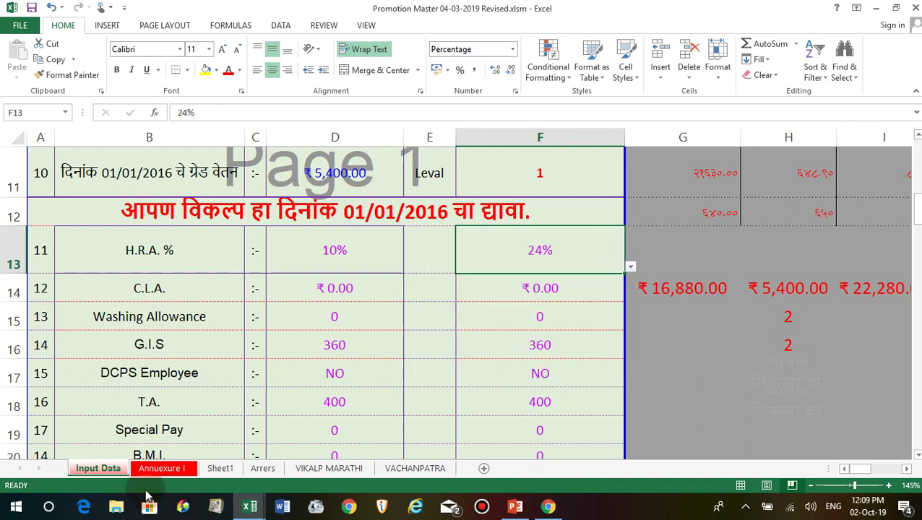
left_click(263, 469)
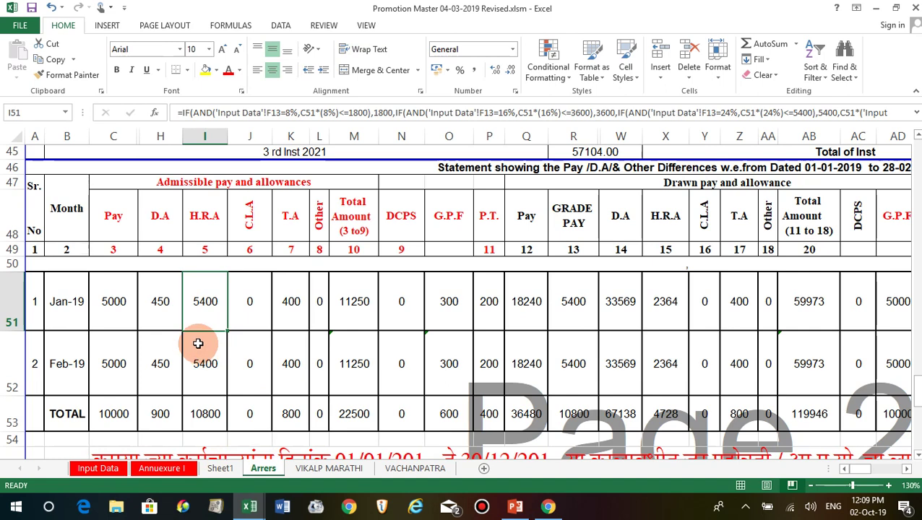
Enter 50000 as the Jan-19 pay in C51 and inspect the H.R.A formula in I51
left_click(126, 327)
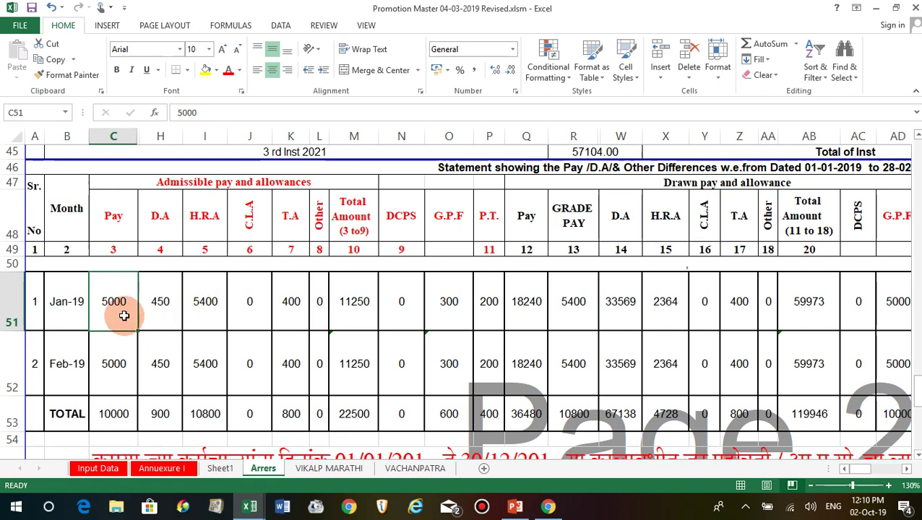
type("50")
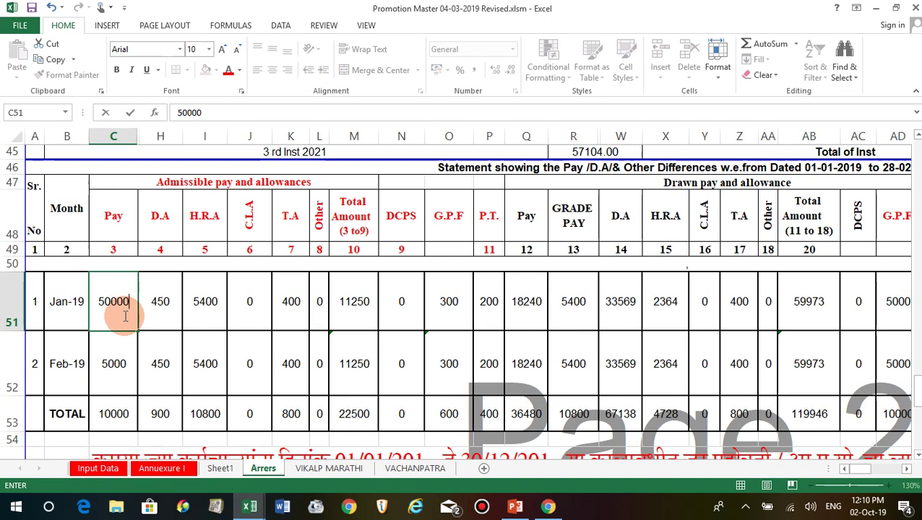
key("Return")
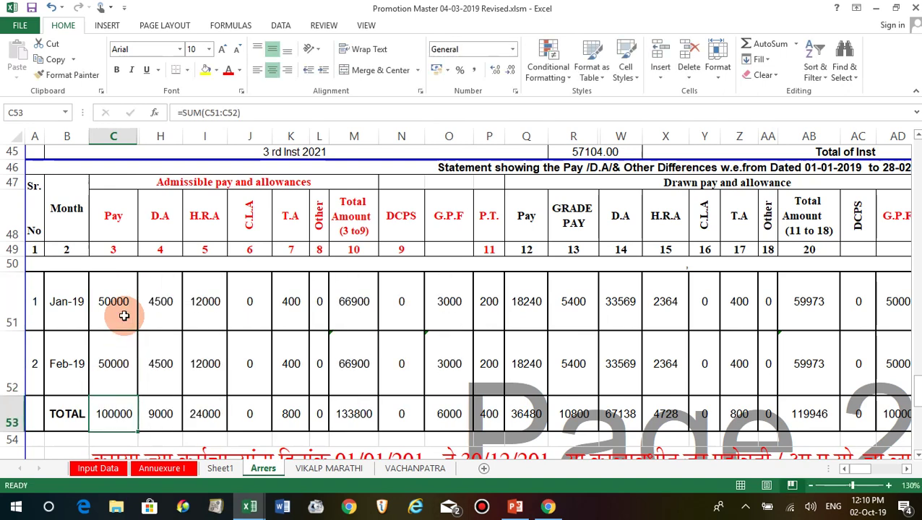
left_click(196, 308)
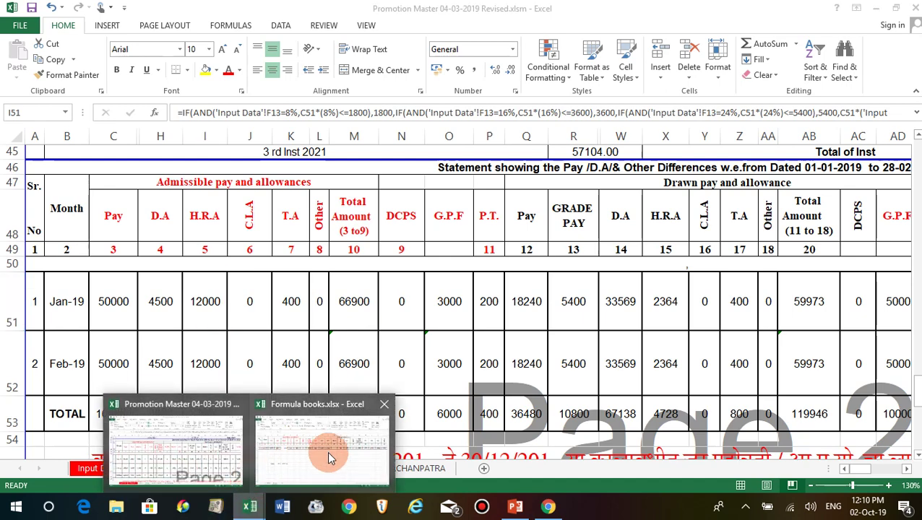
Look over Sheet1 and Sheet2 of the Formula books workbook
mouse_move(249, 507)
left_click(325, 451)
left_click(151, 387)
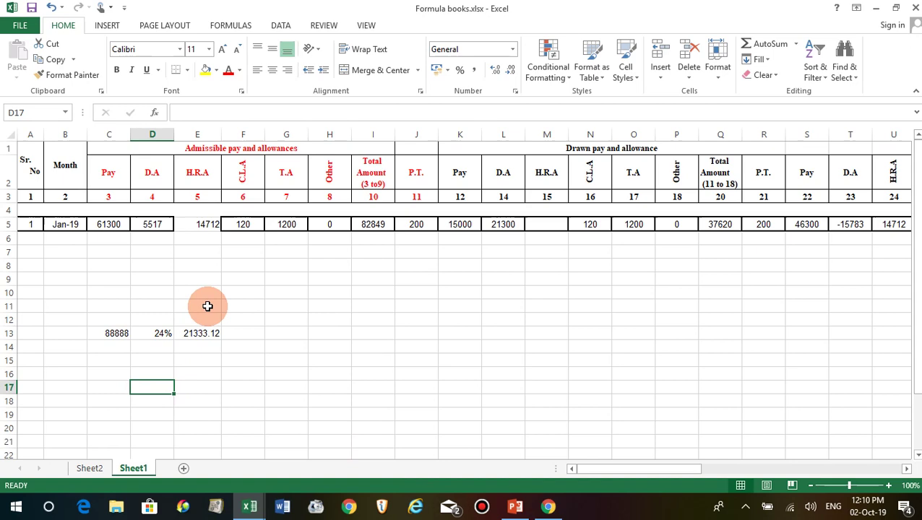
left_click(88, 468)
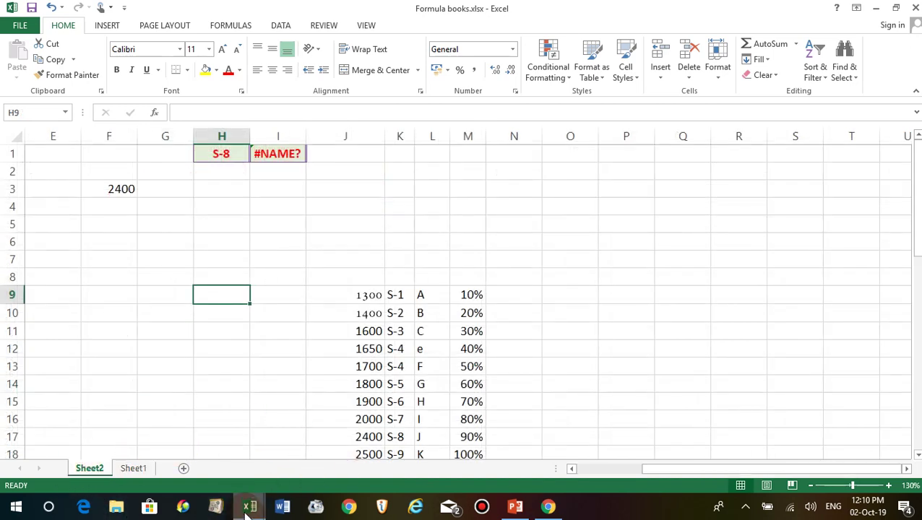
Copy the H.R.A formula text from Promotion Master cell I51 without changing it
mouse_move(249, 506)
left_click(204, 447)
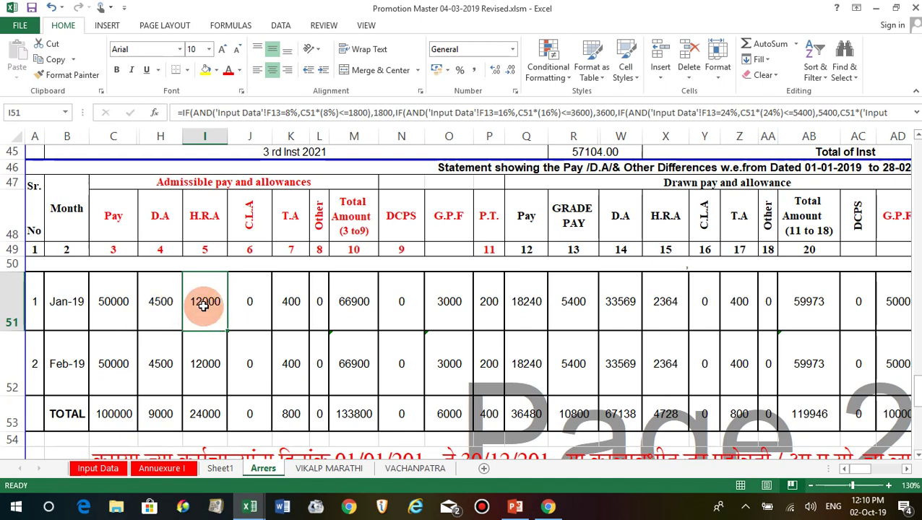
double_click(204, 313)
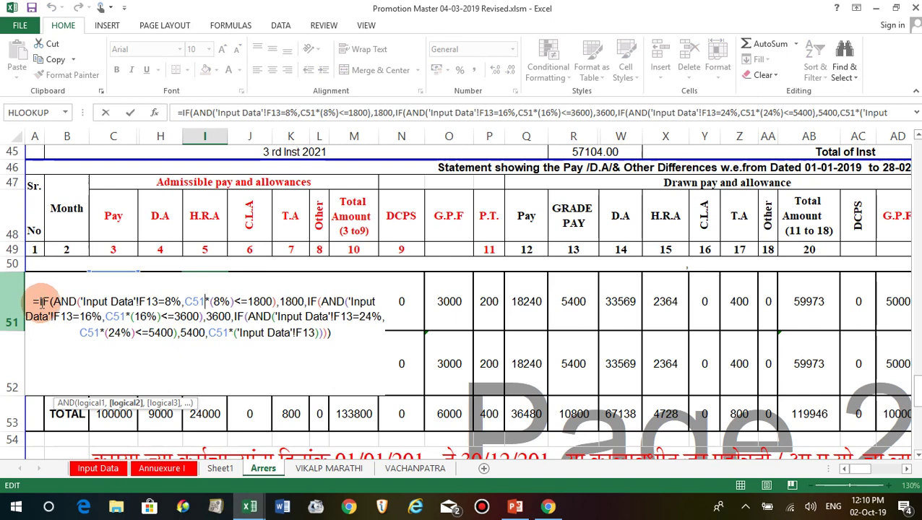
mouse_move(39, 302)
left_mouse_down()
mouse_move(343, 324)
mouse_move(384, 344)
left_mouse_up()
key("ctrl+c")
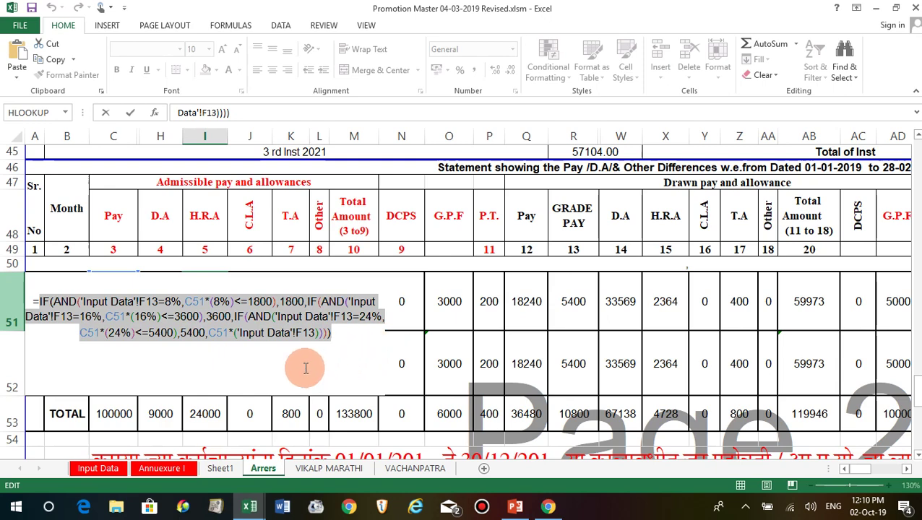
type("c")
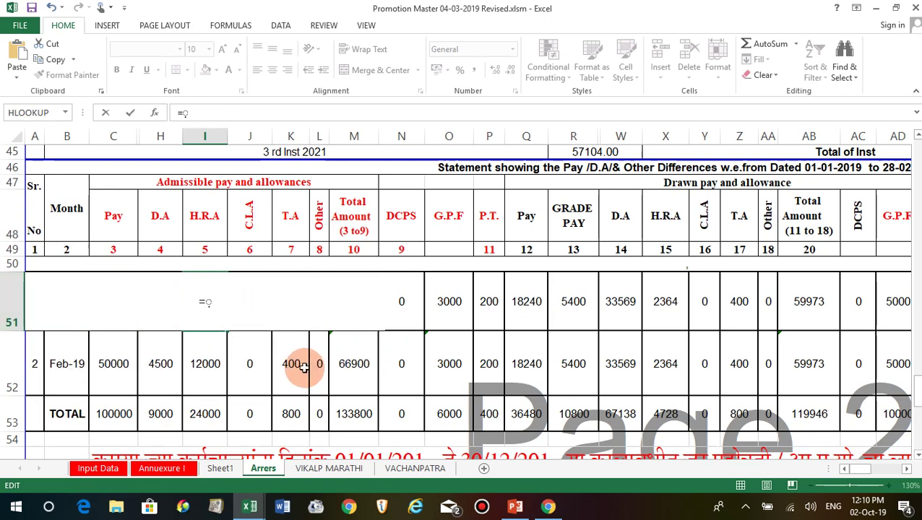
key("Escape")
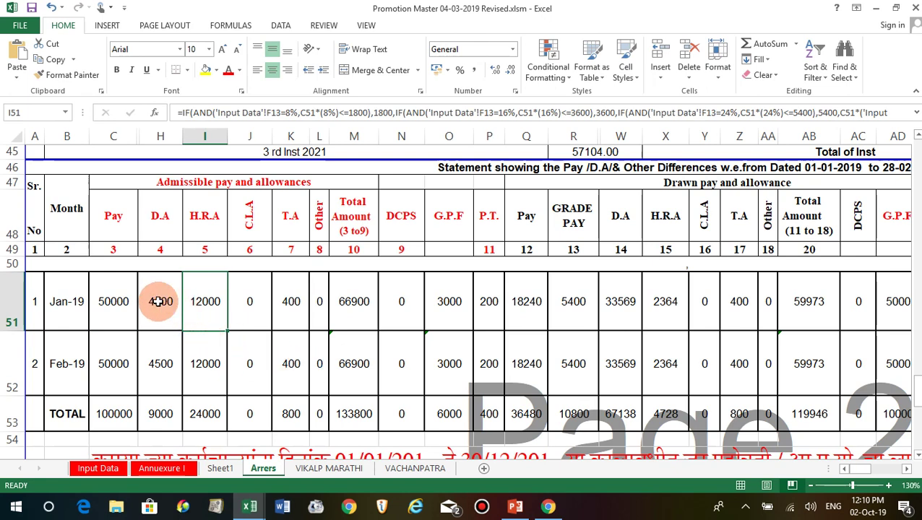
left_click(251, 510)
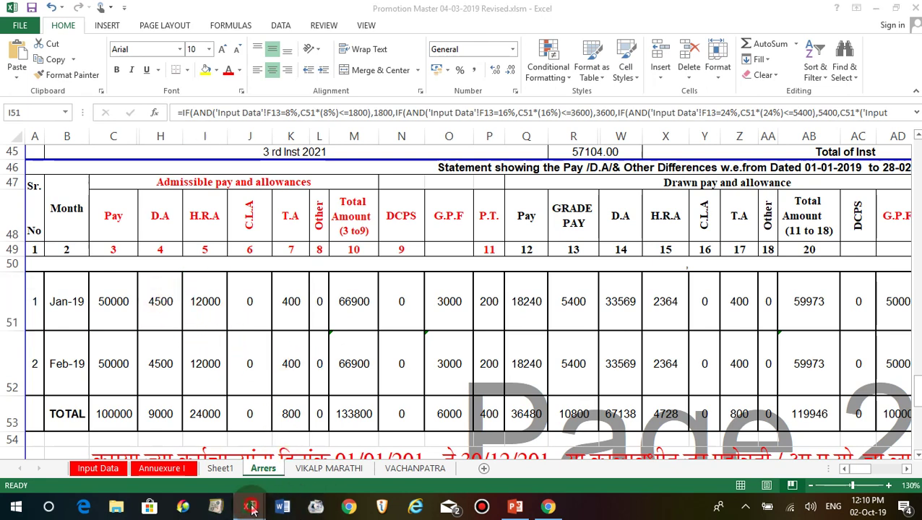
left_click(283, 463)
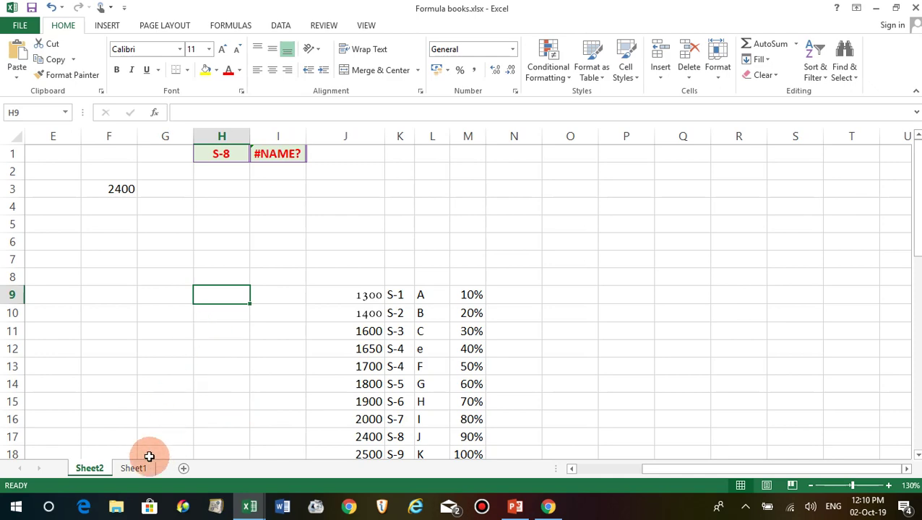
Paste the copied H.R.A formula text into Sheet1 cell E10 and select E10 through Q10
left_click(134, 468)
left_click(178, 387)
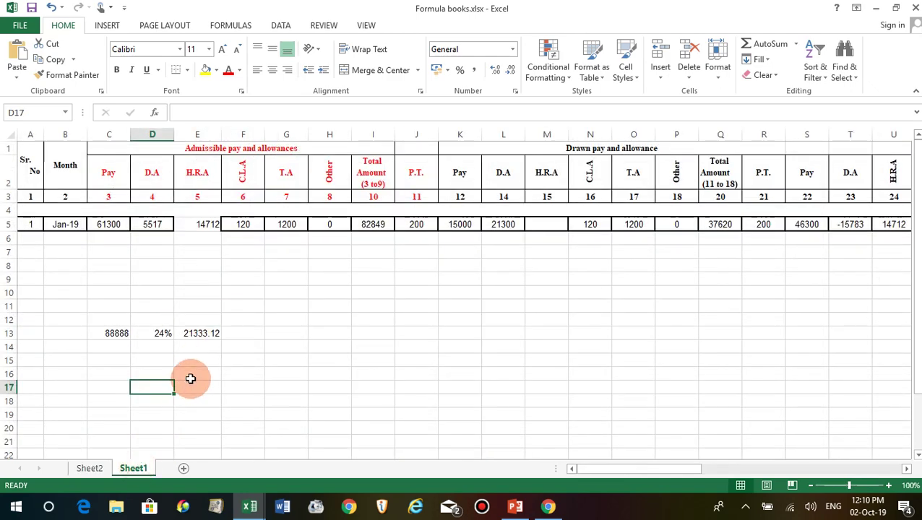
left_click(196, 373)
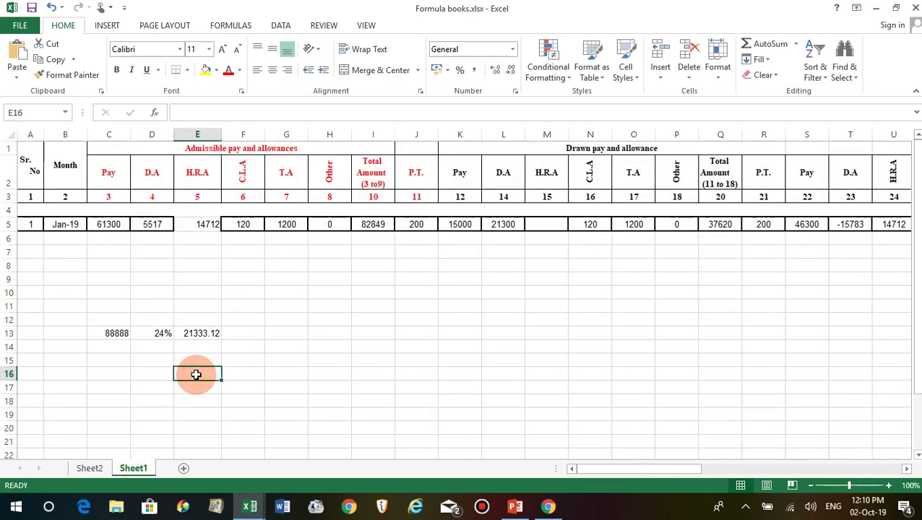
double_click(203, 292)
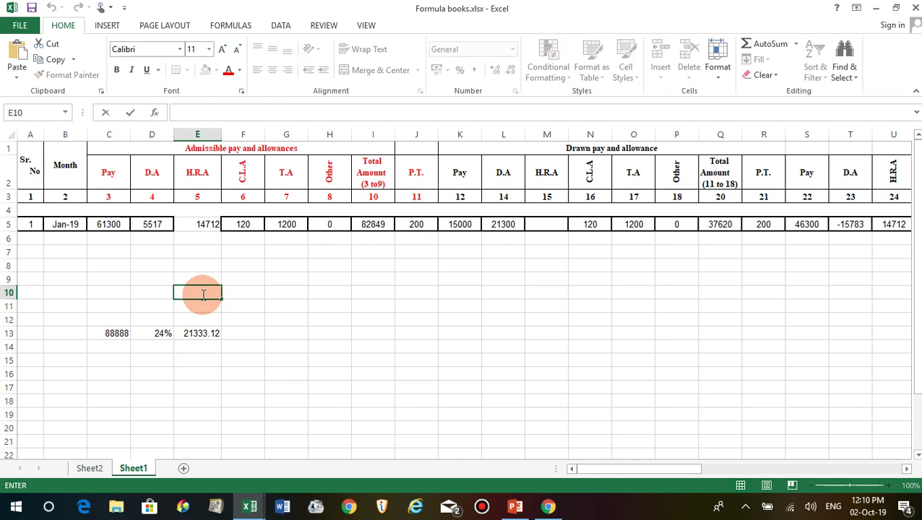
key("ctrl+v")
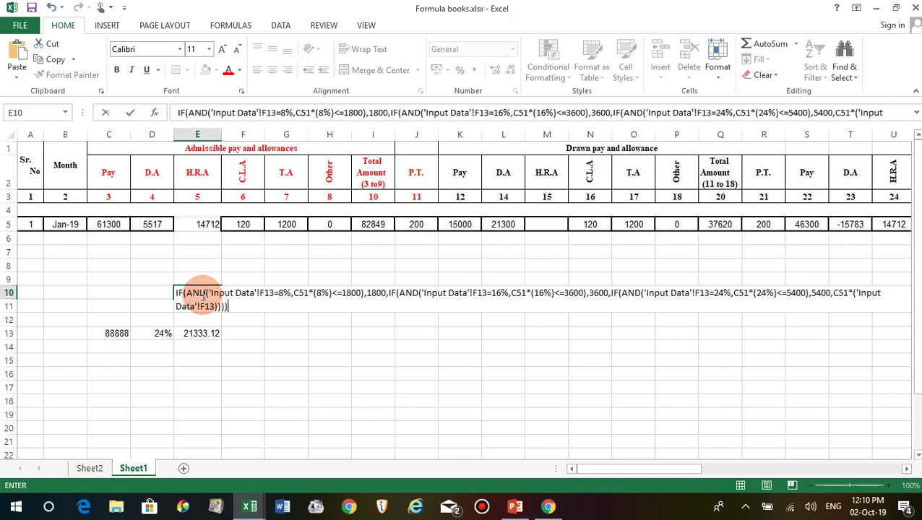
left_click(274, 346)
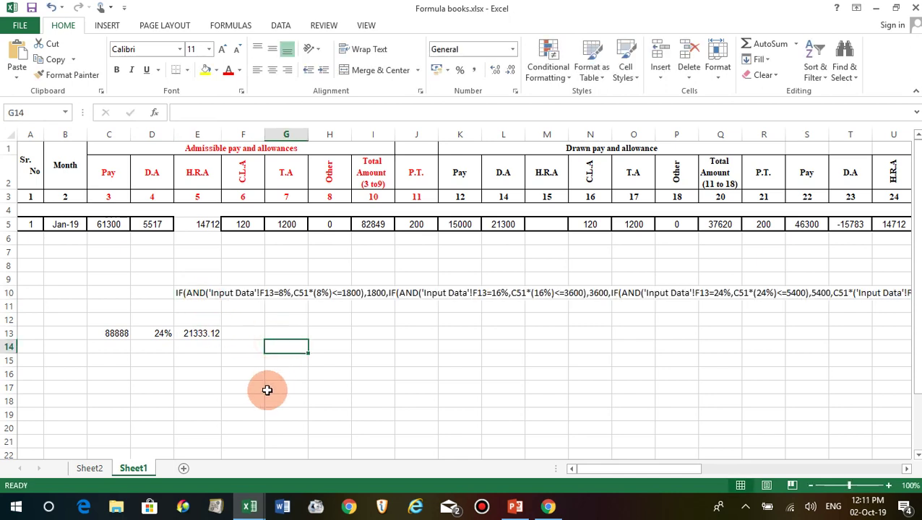
left_click(185, 291)
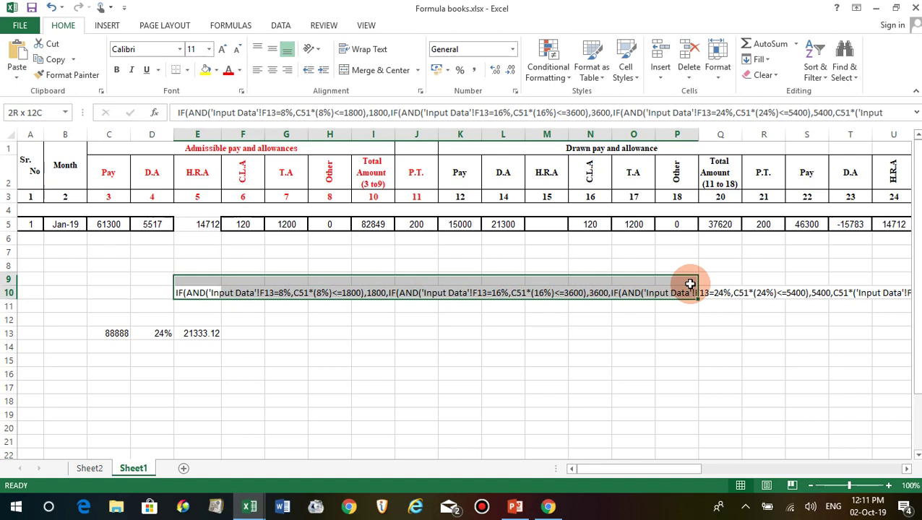
left_click_drag(186, 291, 712, 293)
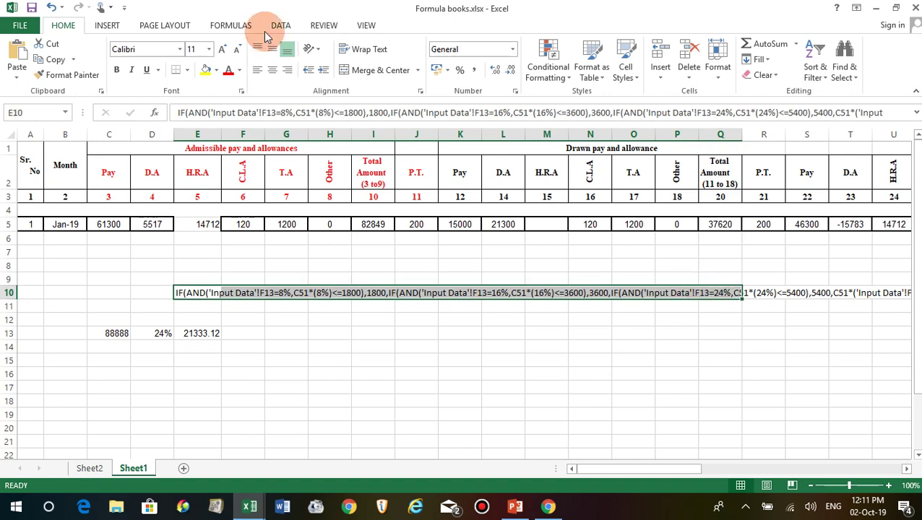
Merge and centre E10:Q10, make row 10 taller, and set the text to size 22, wrapped
left_click(372, 70)
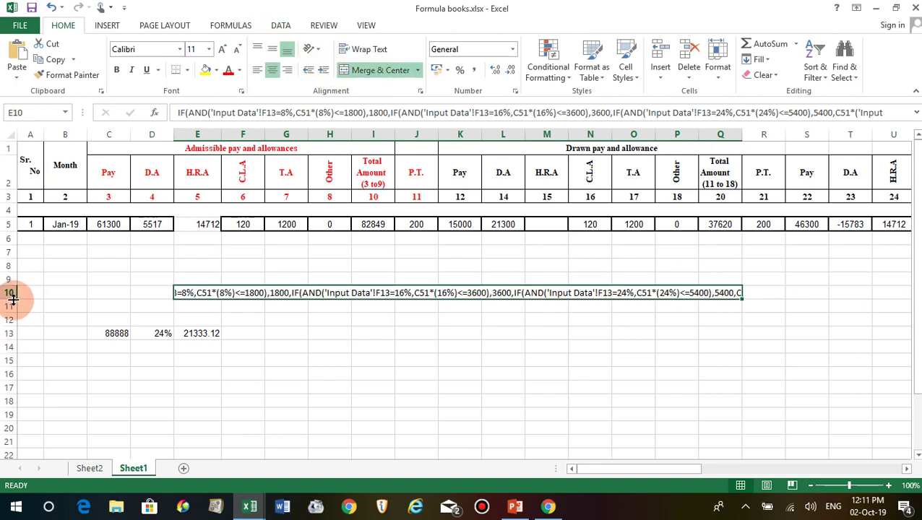
left_click_drag(10, 300, 16, 334)
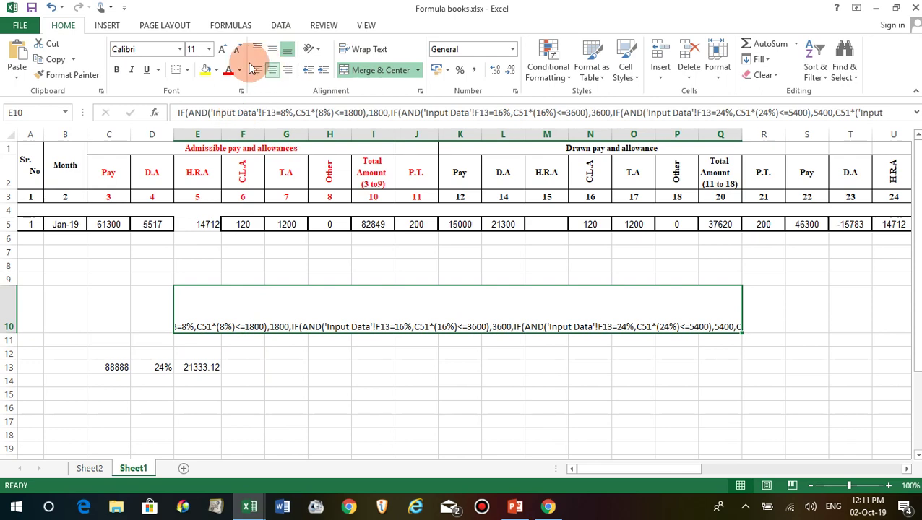
left_click(209, 49)
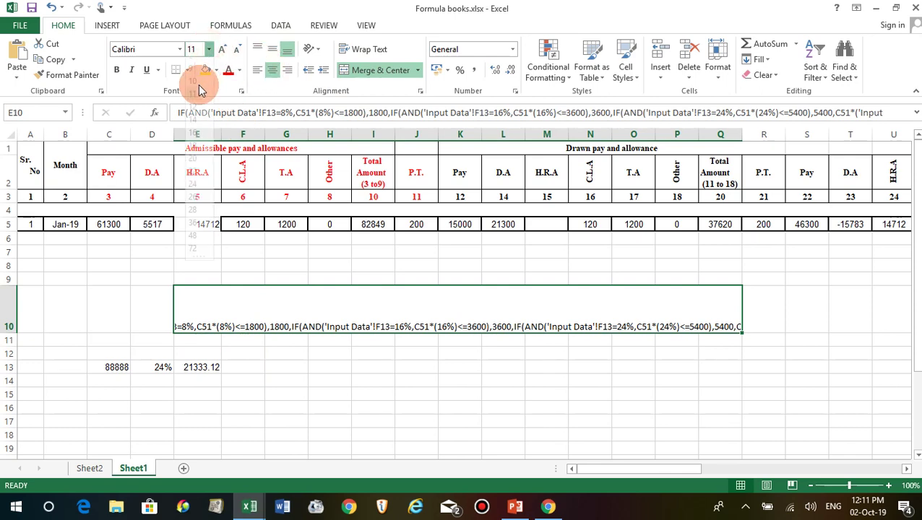
left_click(192, 181)
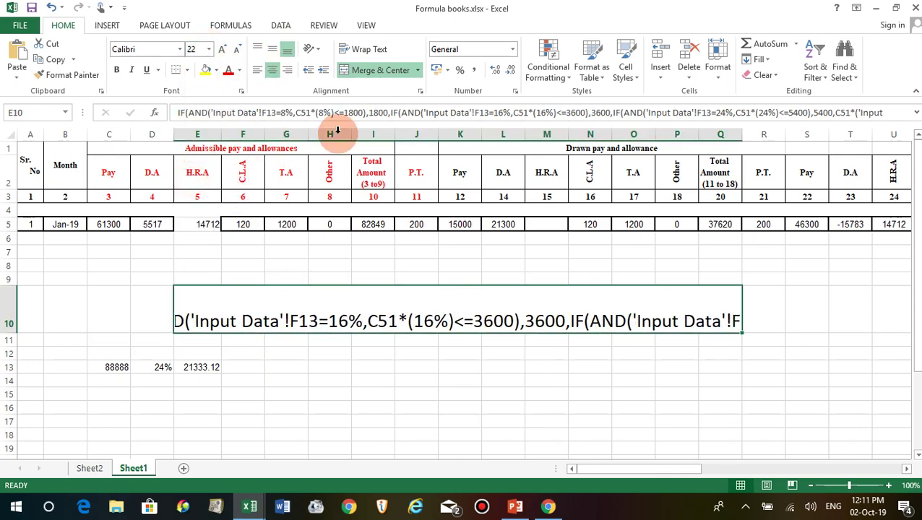
left_click(375, 55)
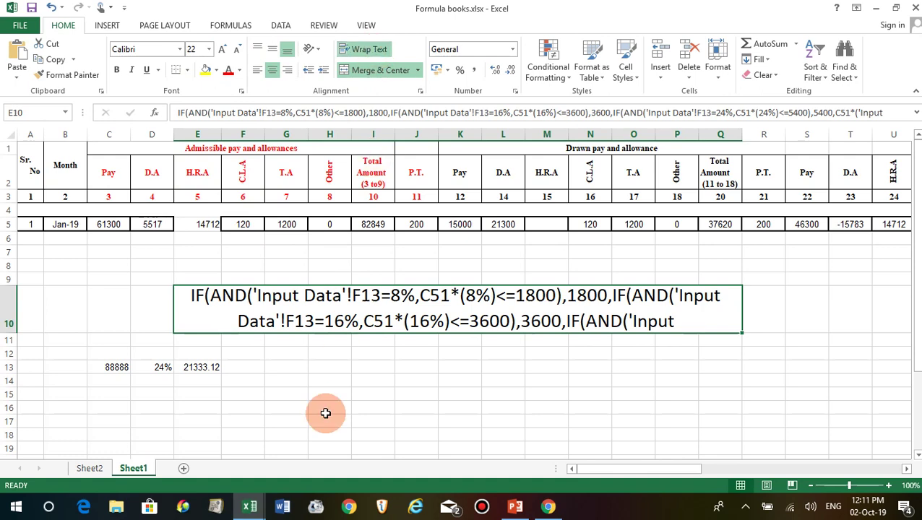
left_click(397, 397)
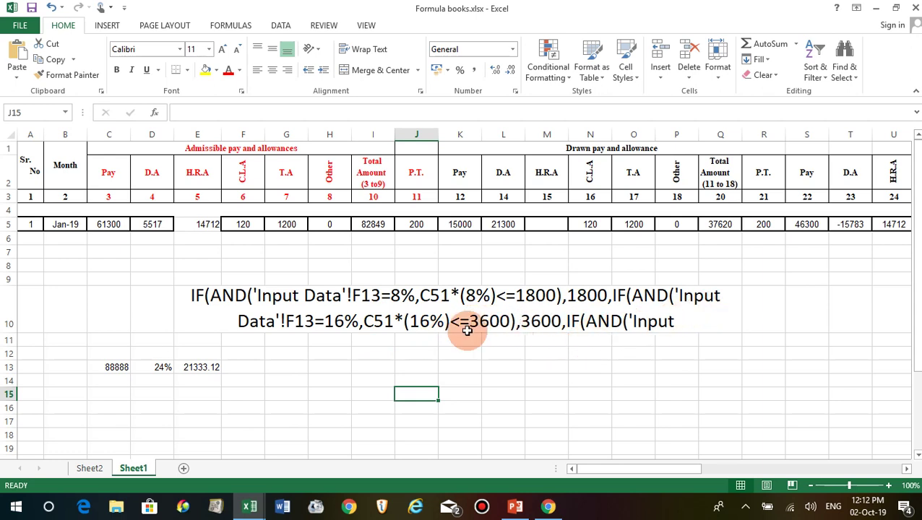
left_click_drag(5, 345, 5, 375)
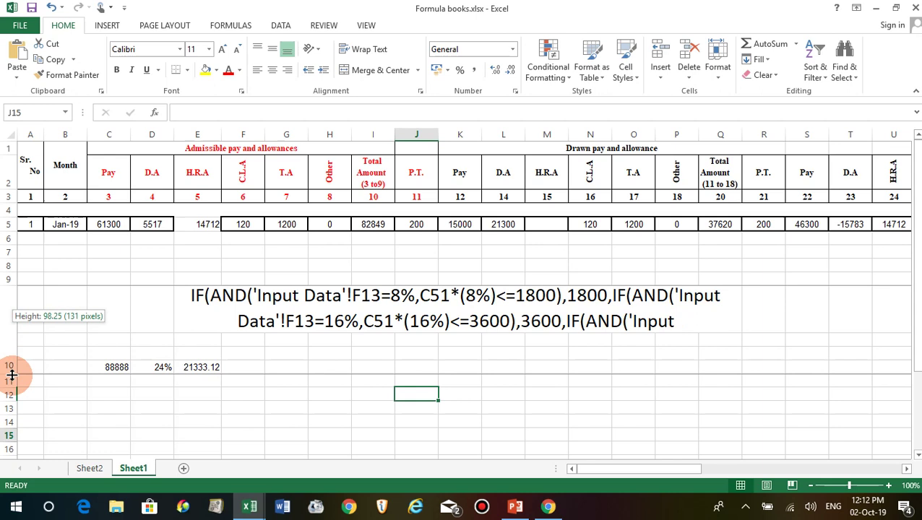
left_click(303, 372)
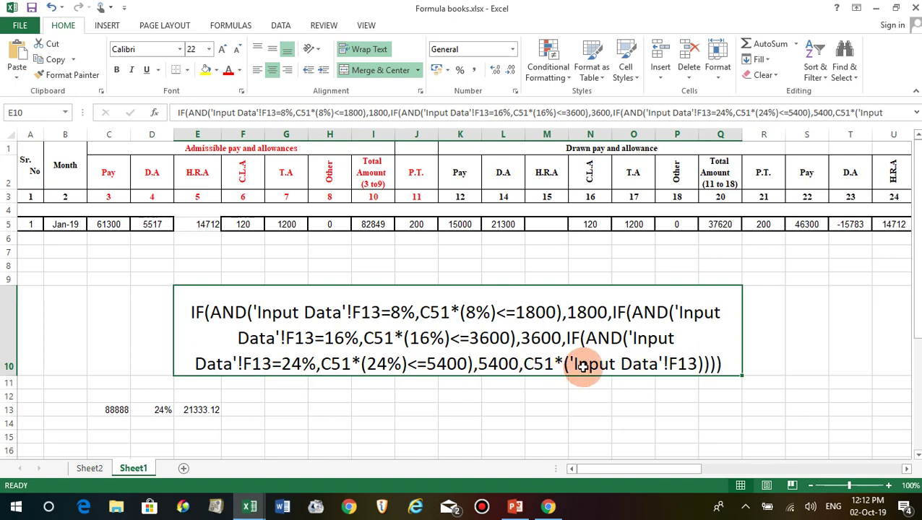
left_click(788, 367)
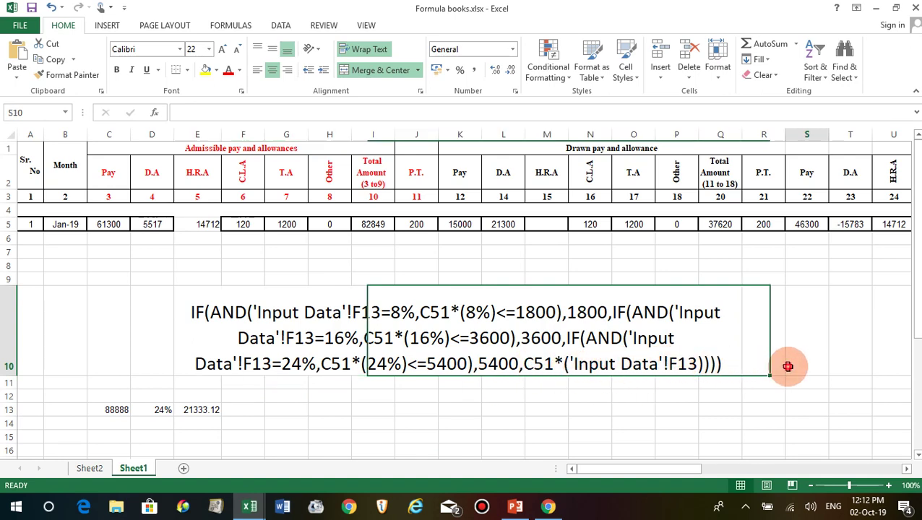
left_click(295, 396)
scroll(294, 400, "down", 1)
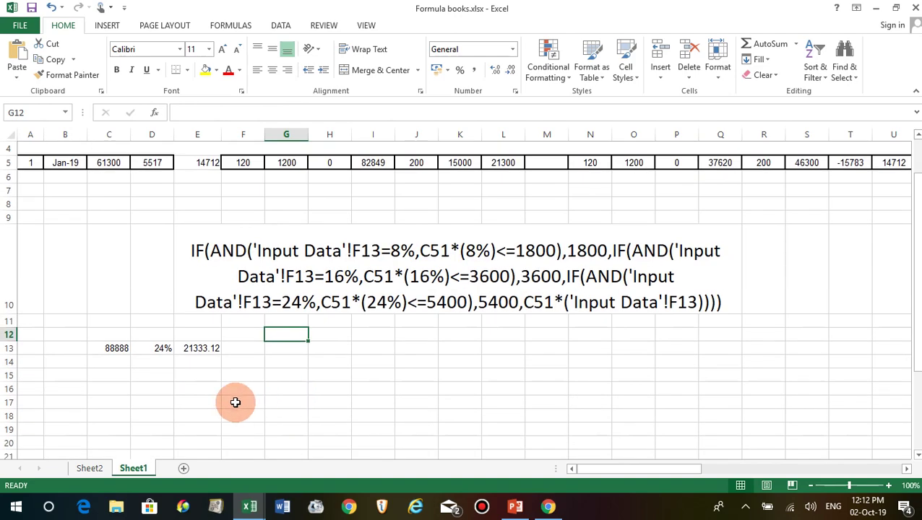
scroll(195, 391, "up", 1)
scroll(195, 391, "up", 1)
scroll(195, 391, "up", 2)
scroll(195, 391, "up", 1)
left_click(288, 426)
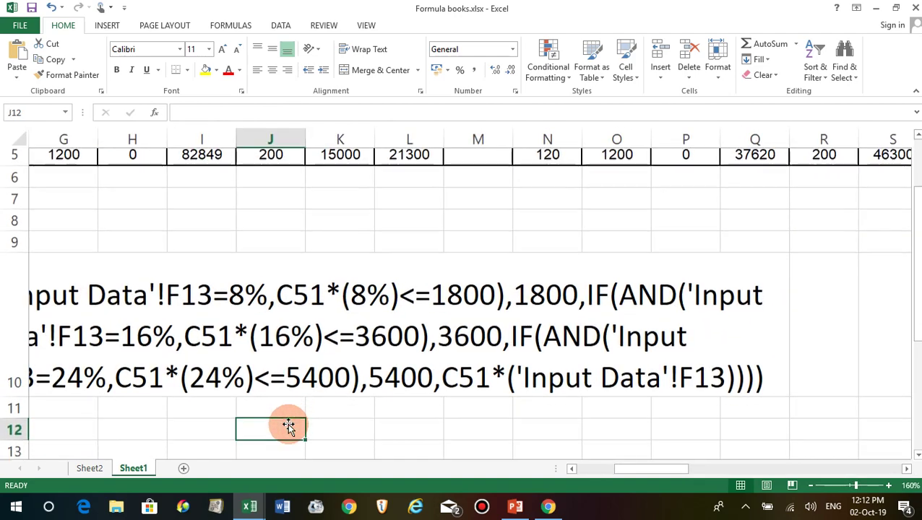
scroll(288, 426, "down", 1)
key("Left")
key("Left")
key("Home")
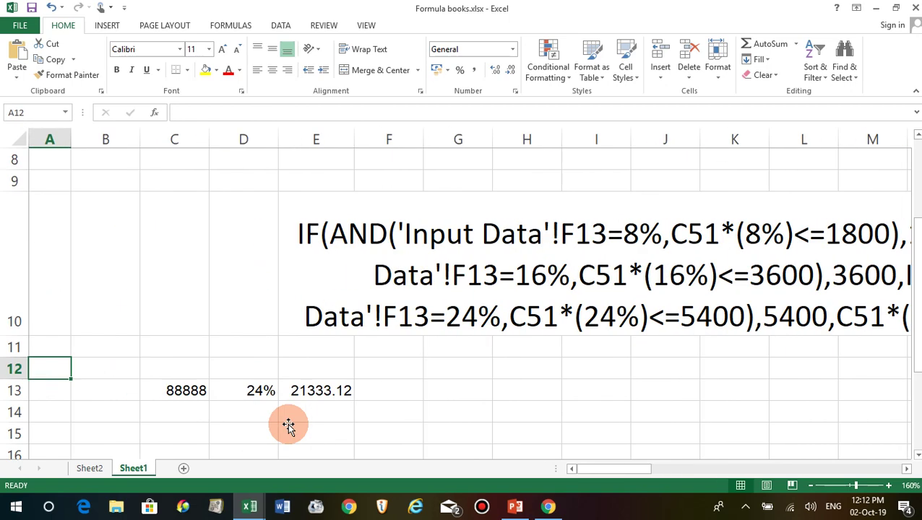
scroll(282, 388, "down", 1)
scroll(283, 387, "up", 1)
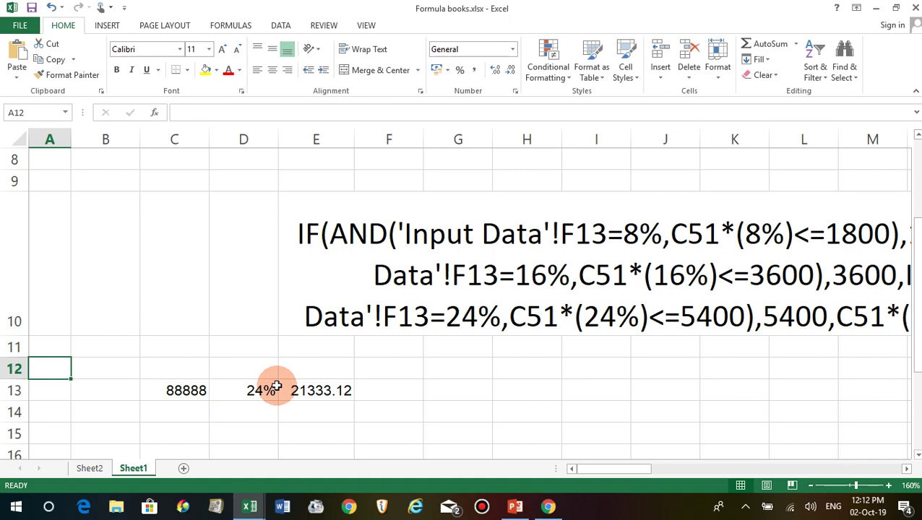
left_click_drag(247, 391, 305, 391)
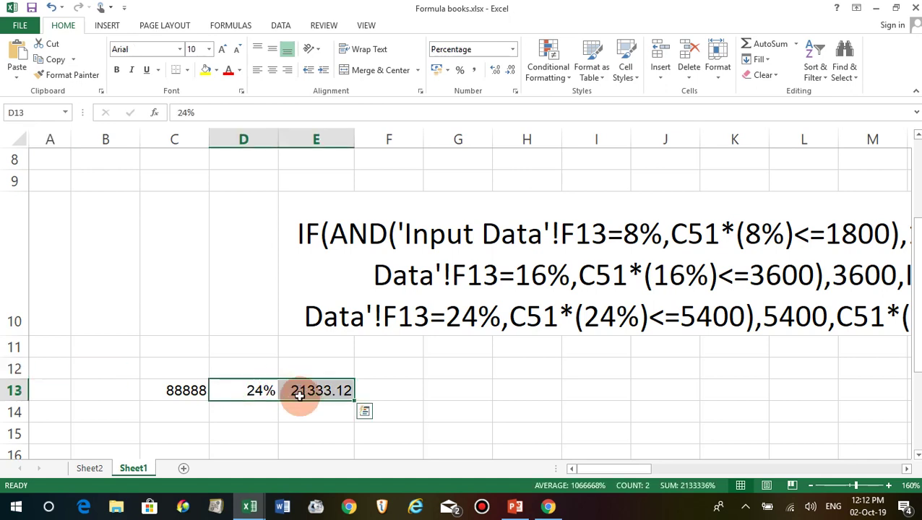
left_click(267, 413)
left_click(188, 389)
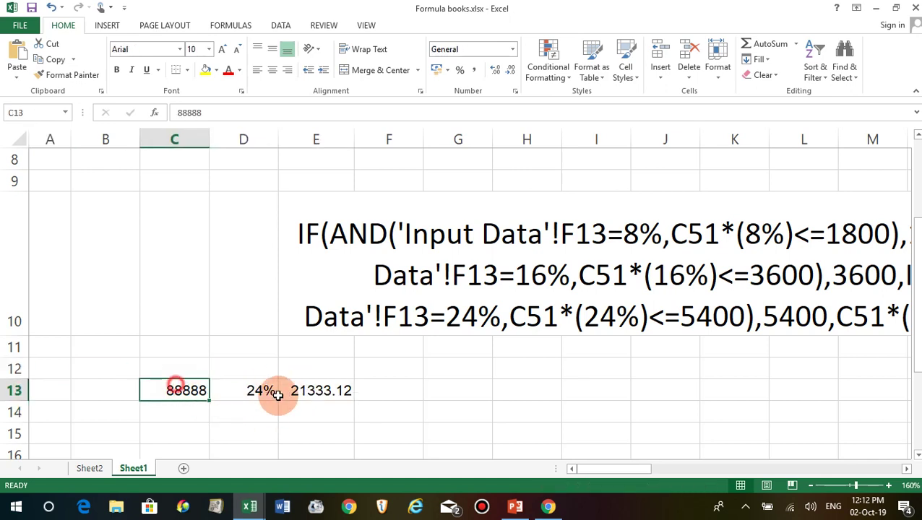
double_click(299, 390)
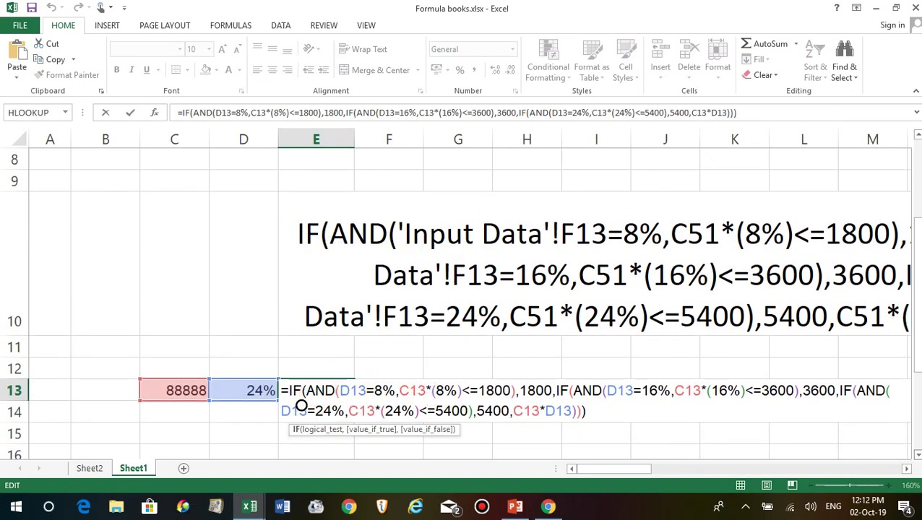
Walk through E13's IF(AND(...)) formula in-cell, leave it unchanged, and select pay 88888 in C13
left_click(916, 456)
left_click(915, 456)
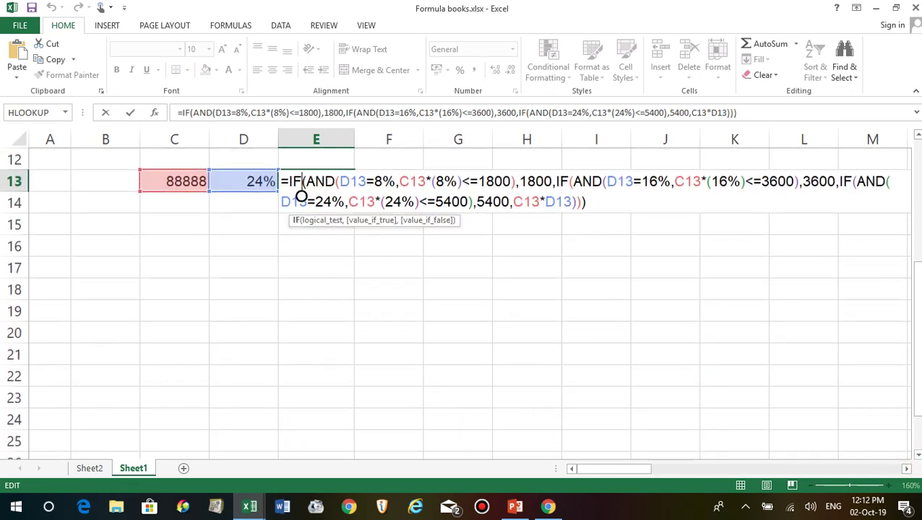
left_click(916, 135)
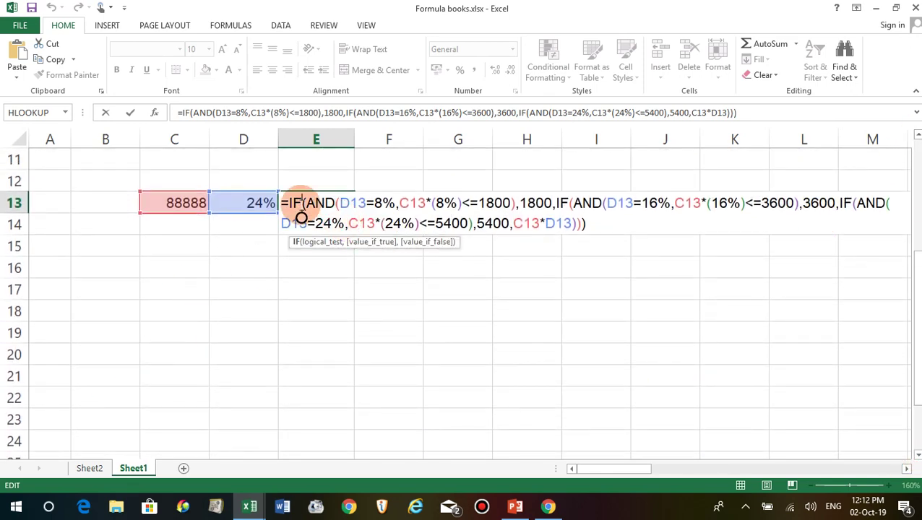
left_click(303, 203)
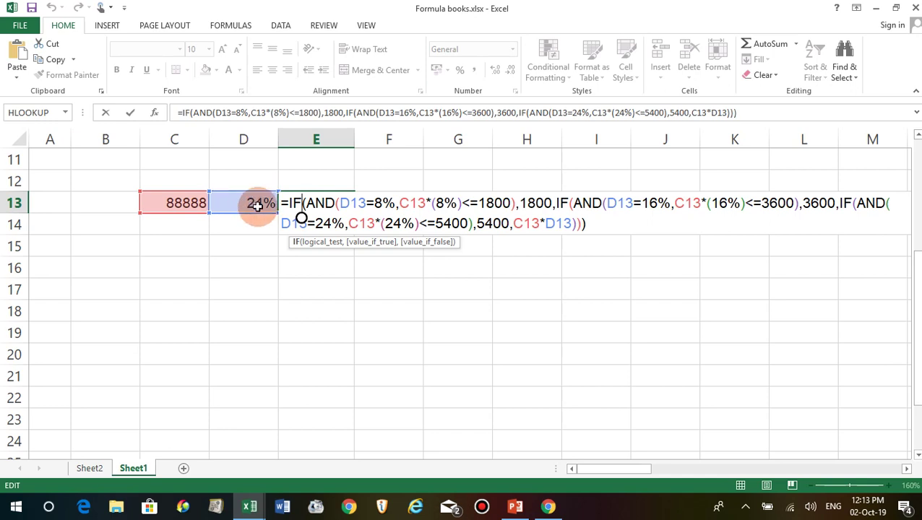
left_click(301, 209)
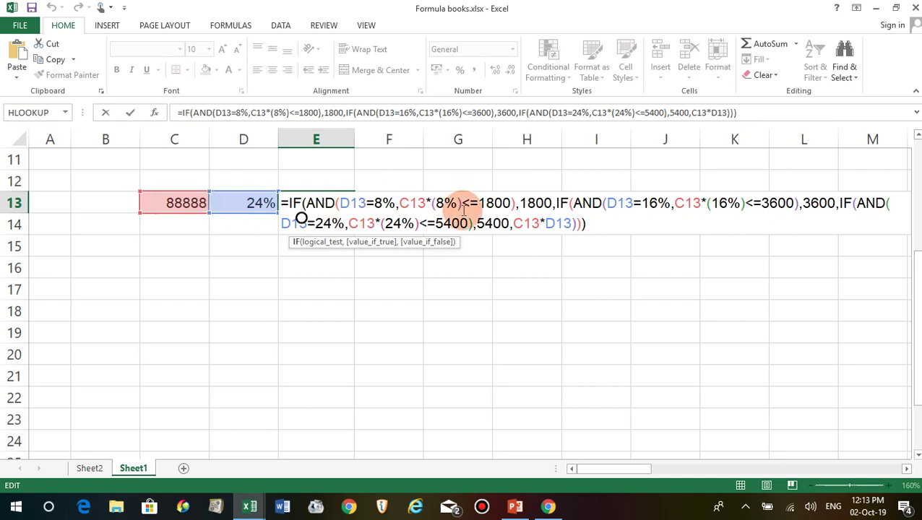
left_click(423, 280)
left_click(203, 203)
key("End")
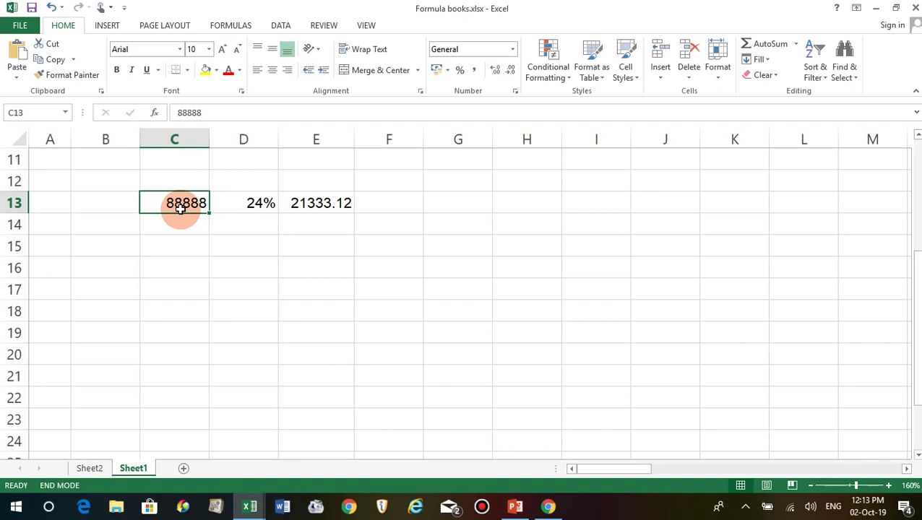
Enter 10000 as the pay in C13 and review E13's formula references
type("10000")
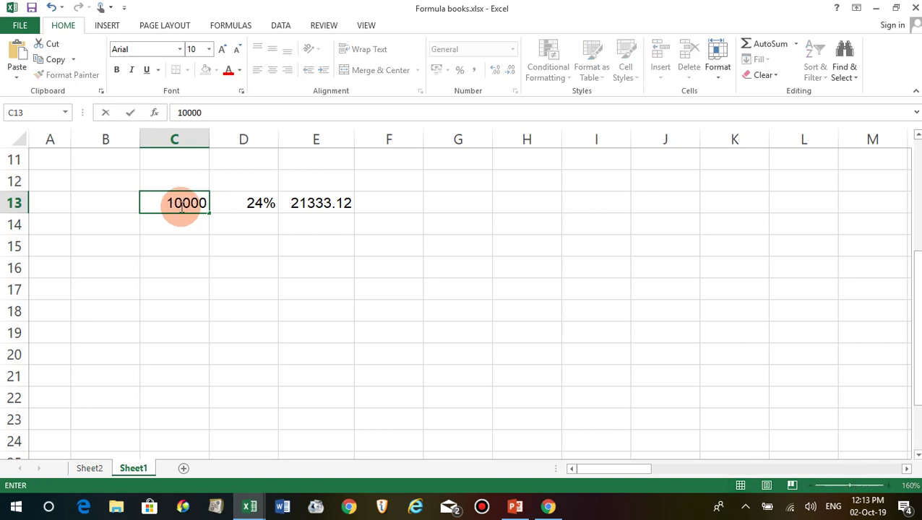
key("Return")
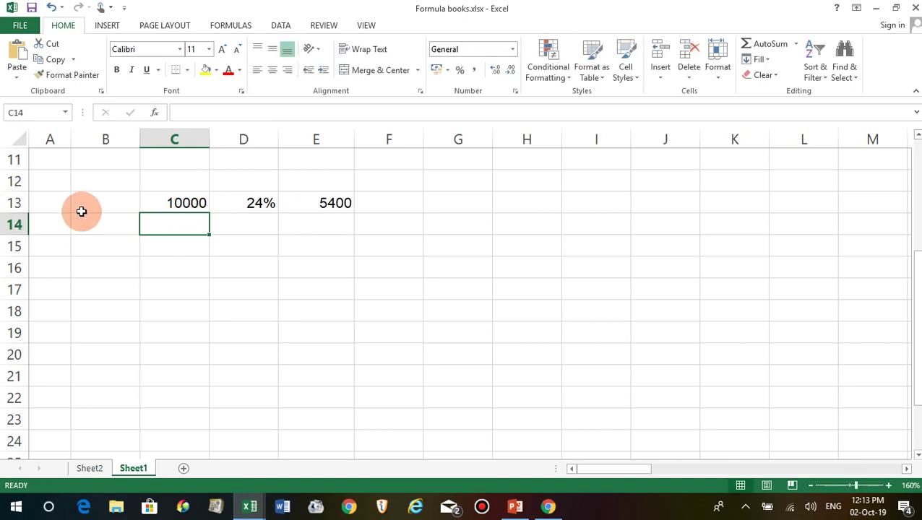
left_click(335, 201)
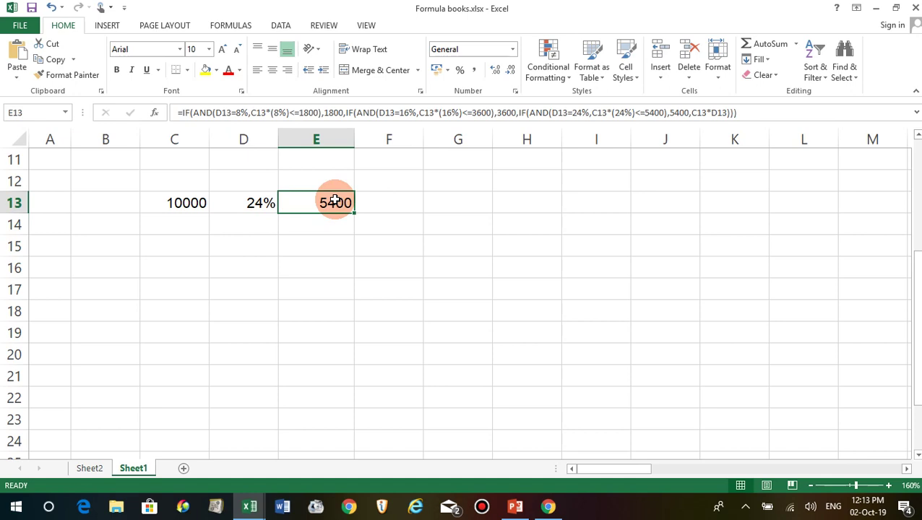
double_click(334, 202)
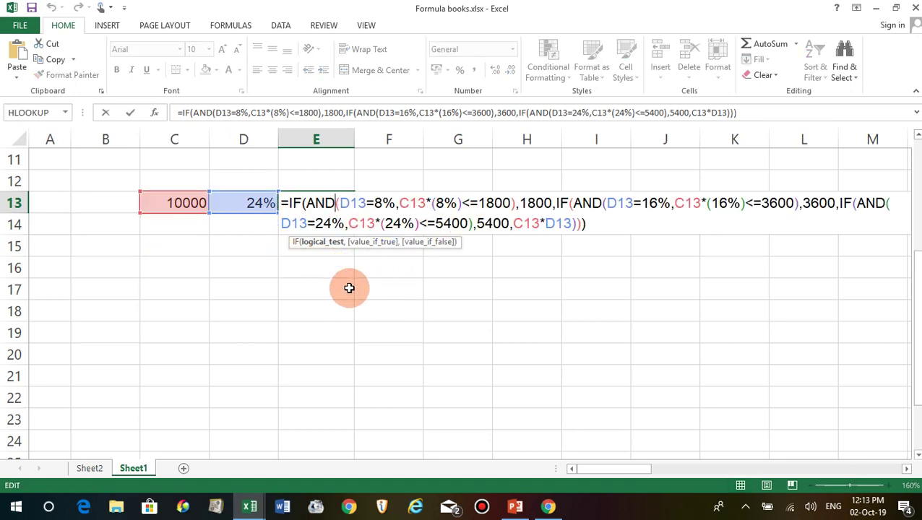
left_click(251, 246)
Change the rate in D13 from 24% to 8% and reopen E13's formula
left_click(253, 203)
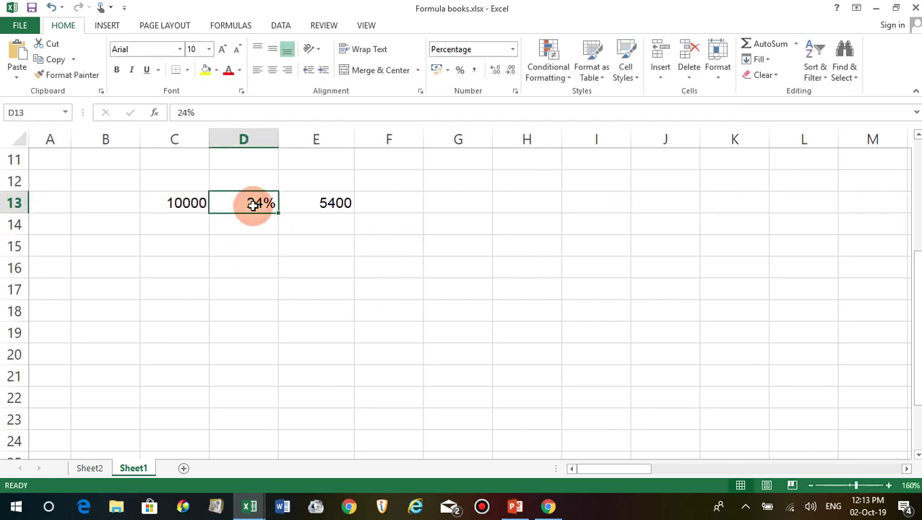
type("8")
key("Return")
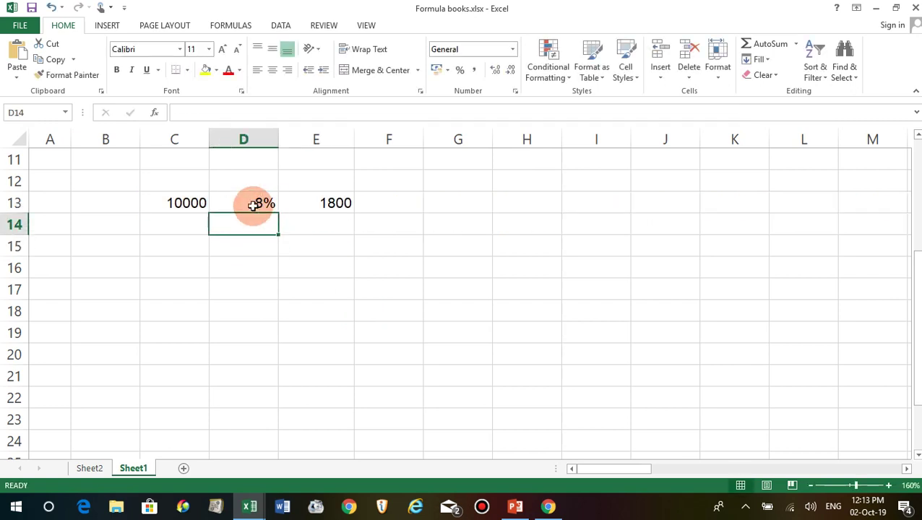
left_click(343, 203)
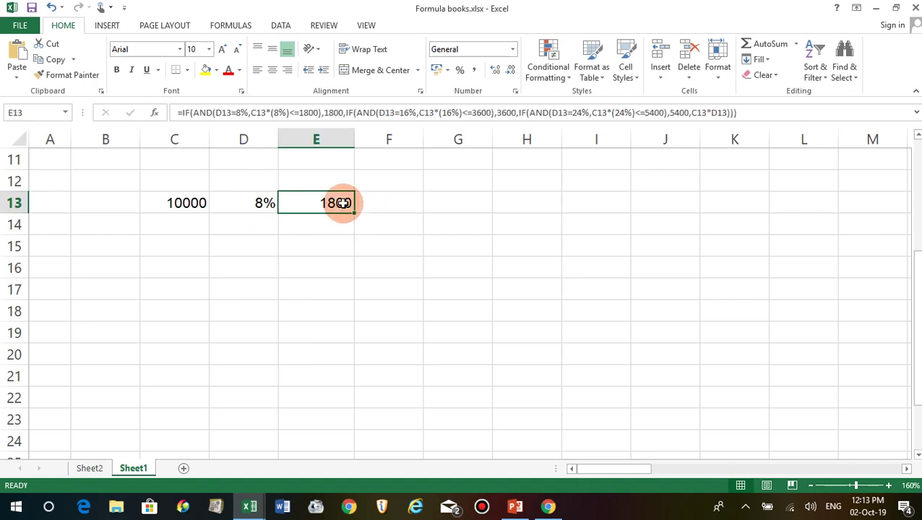
double_click(343, 203)
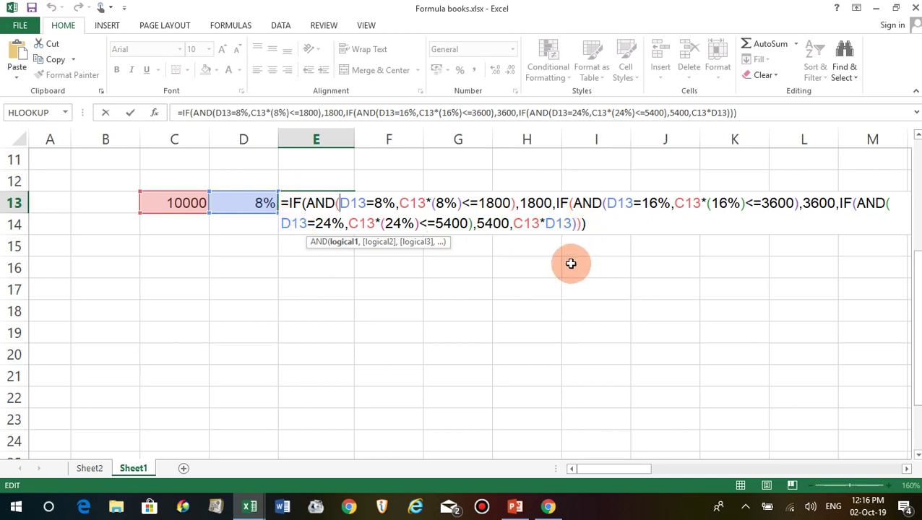
Cancel the stray formula edit and enter 100000 as the pay in C13
left_click(473, 287)
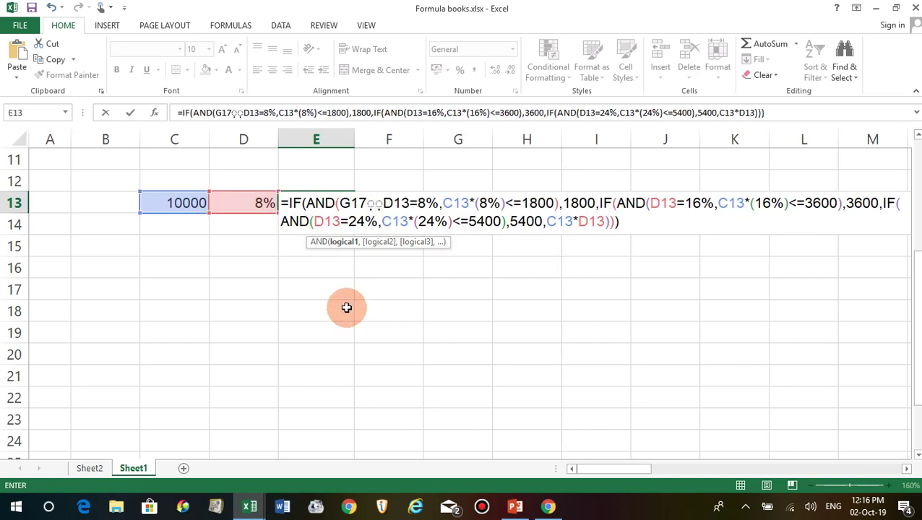
key("ctrl+Return")
left_click(301, 297)
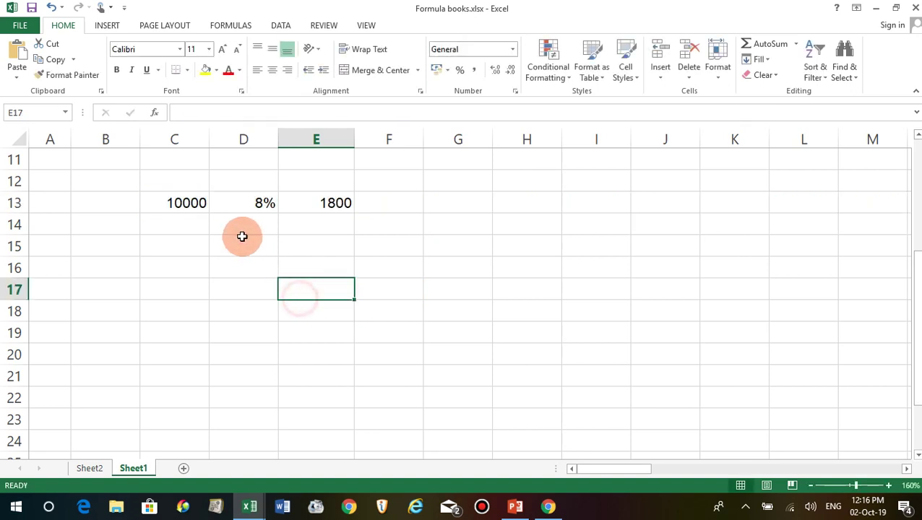
left_click(191, 210)
key("End")
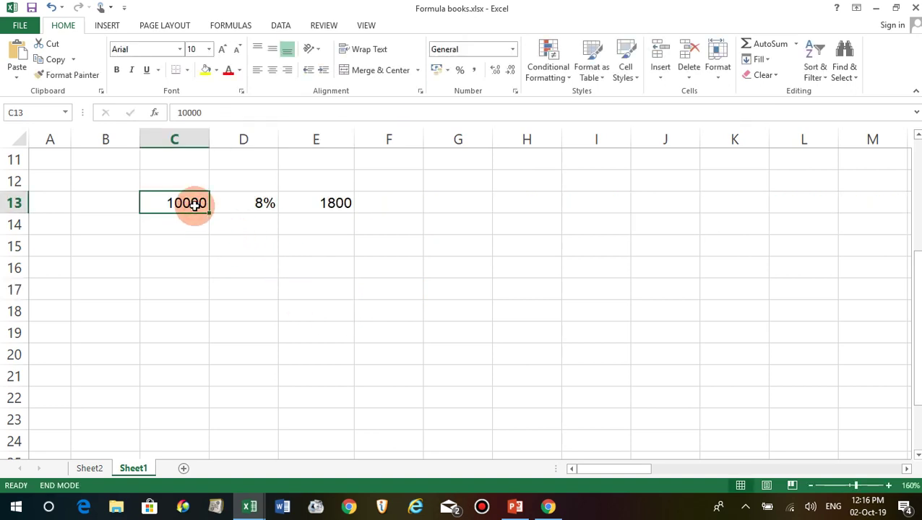
type("1")
key("Return")
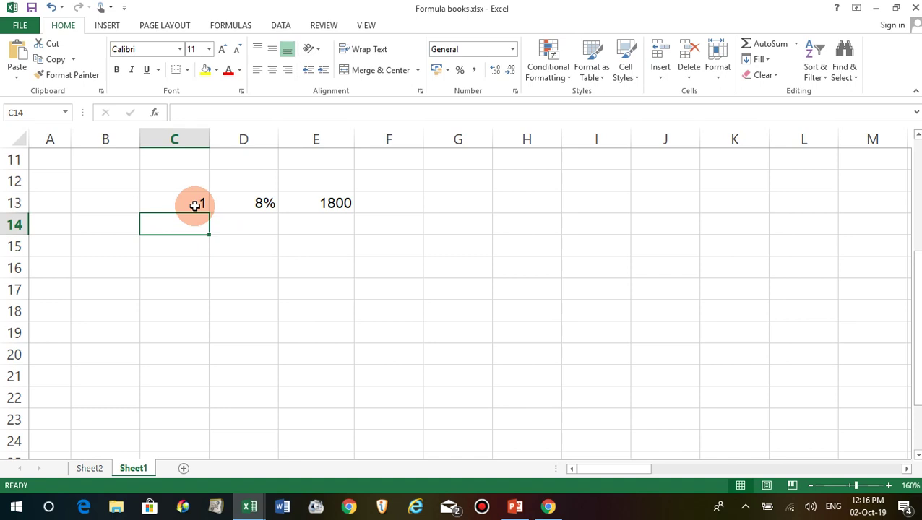
left_click(195, 206)
type("100000")
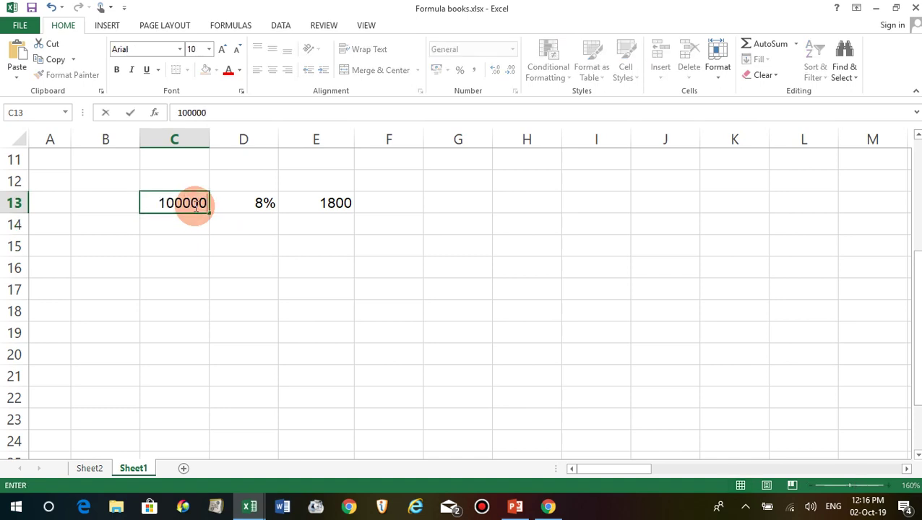
key("Return")
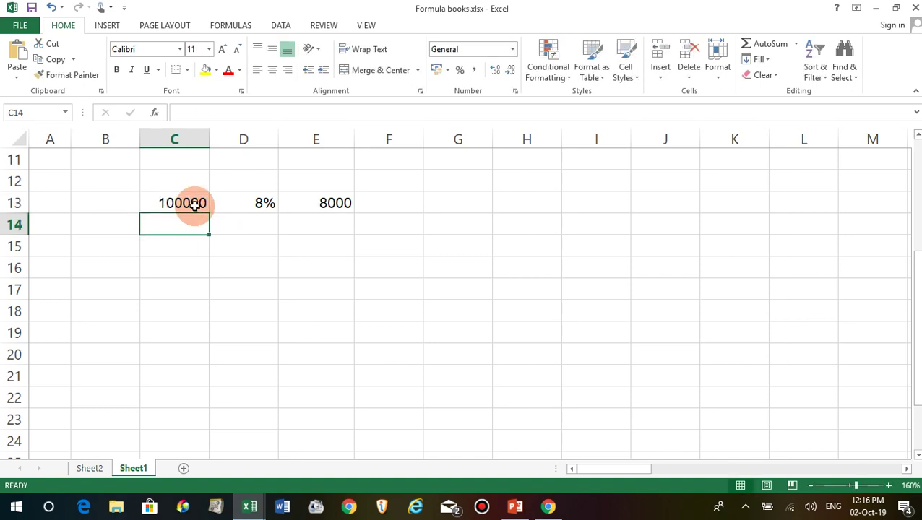
Check row 13: pay 100000 at 8% now gives 8000 in E13
left_click(242, 203)
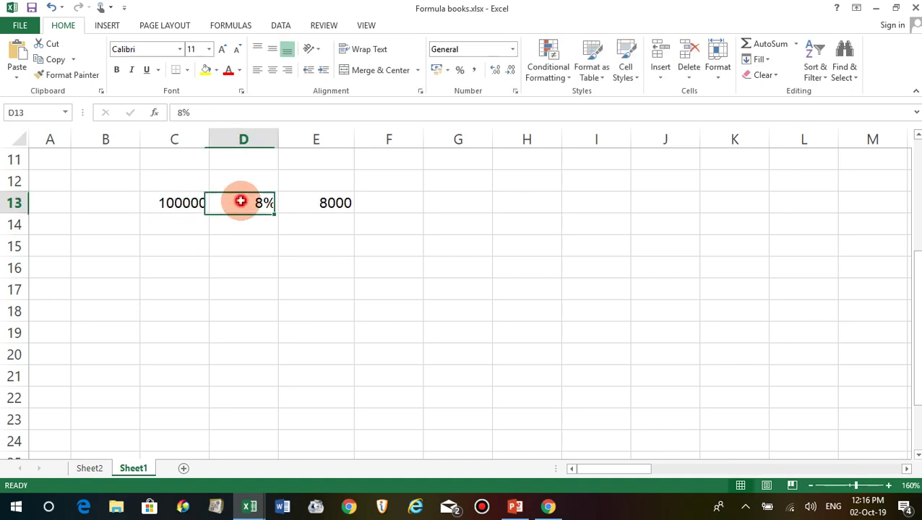
left_click(174, 203)
left_click(224, 204)
left_click(195, 205)
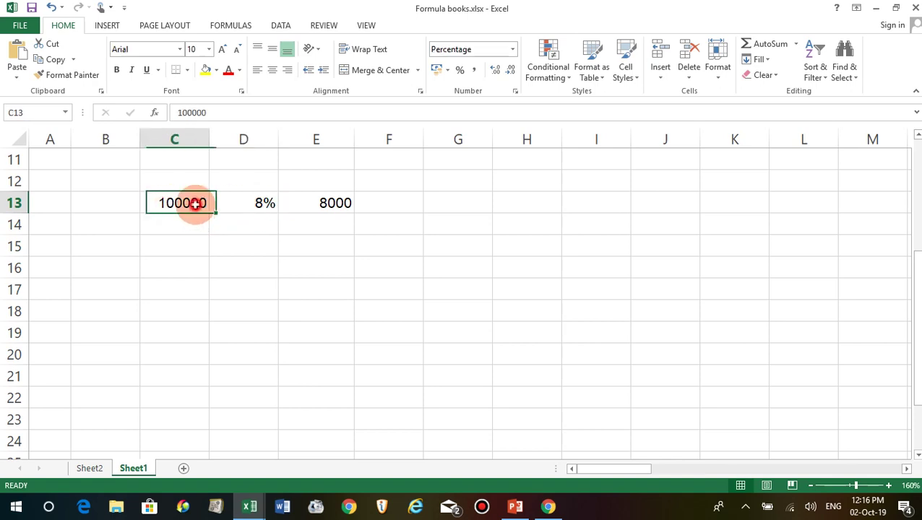
left_click(262, 203)
left_click(322, 204)
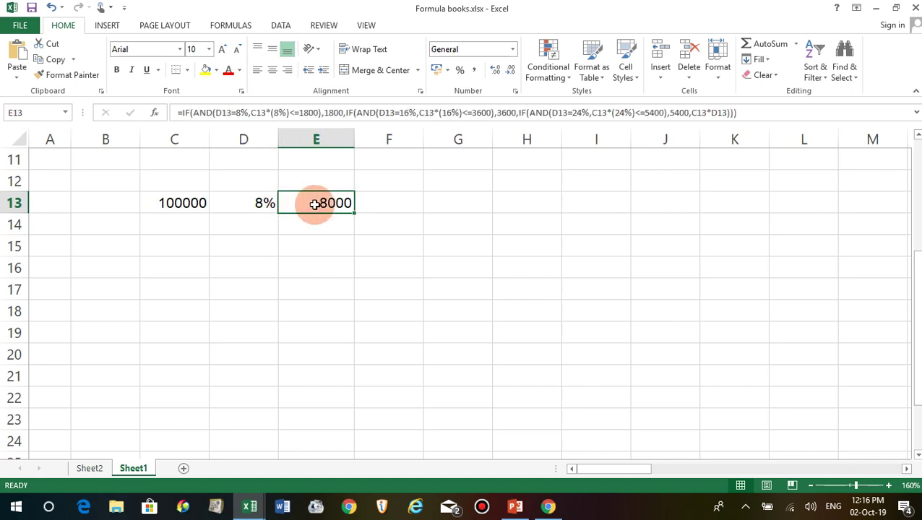
left_click(321, 247)
left_click(326, 203)
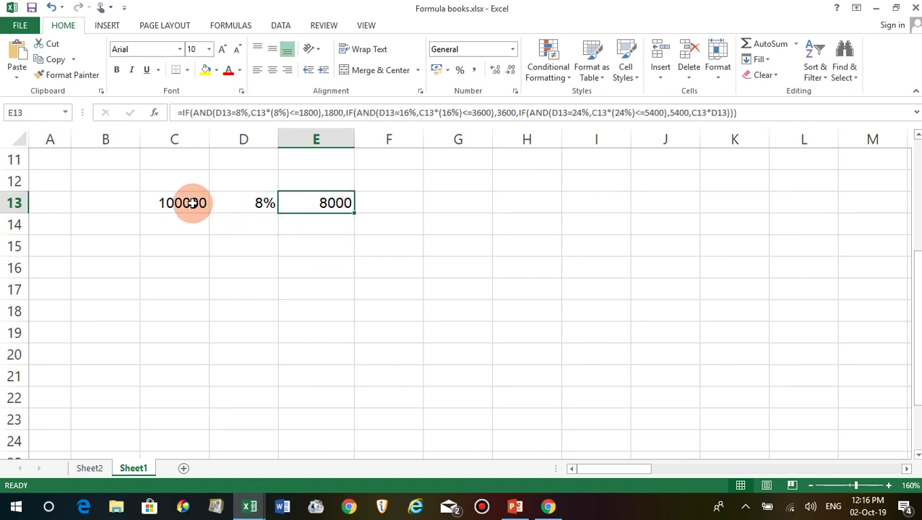
scroll(199, 203, "up", 3)
Inspect the D.A heading in D2, the pay in C5 and the H.R.A formula in E5
scroll(199, 238, "up", 1)
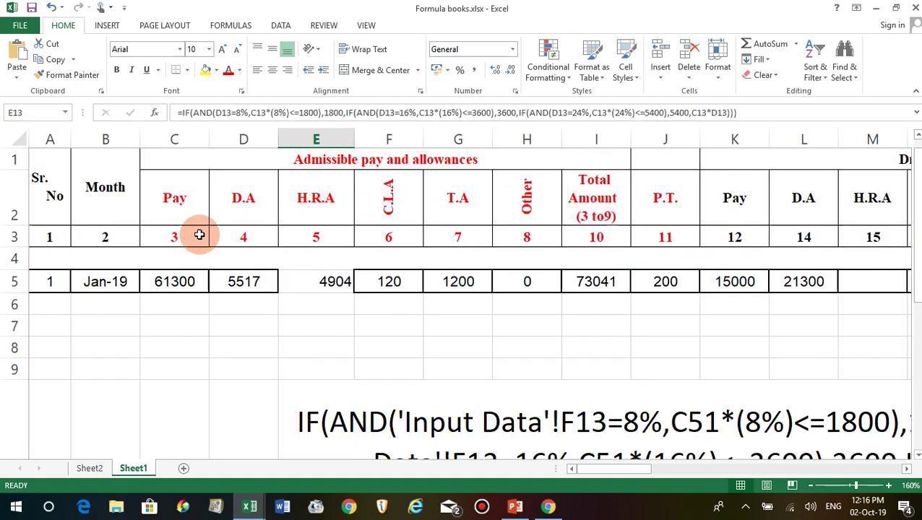
left_click(249, 201)
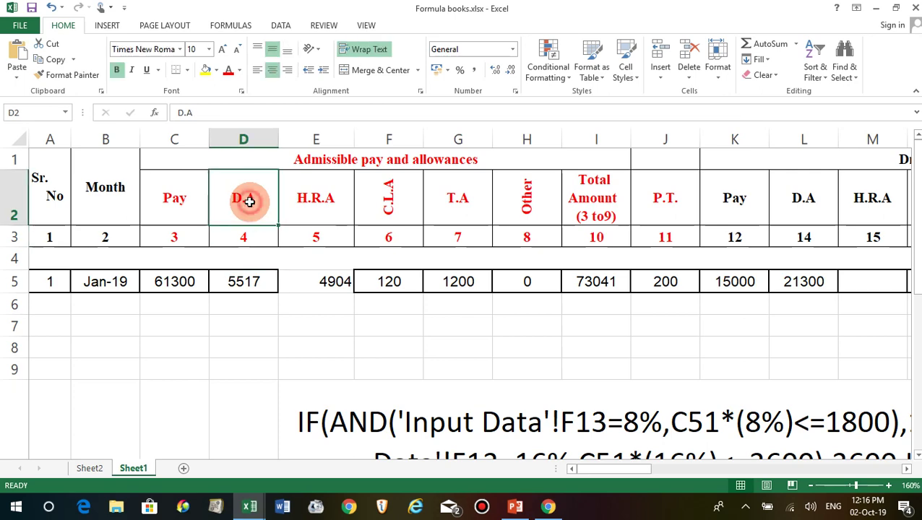
left_click(187, 281)
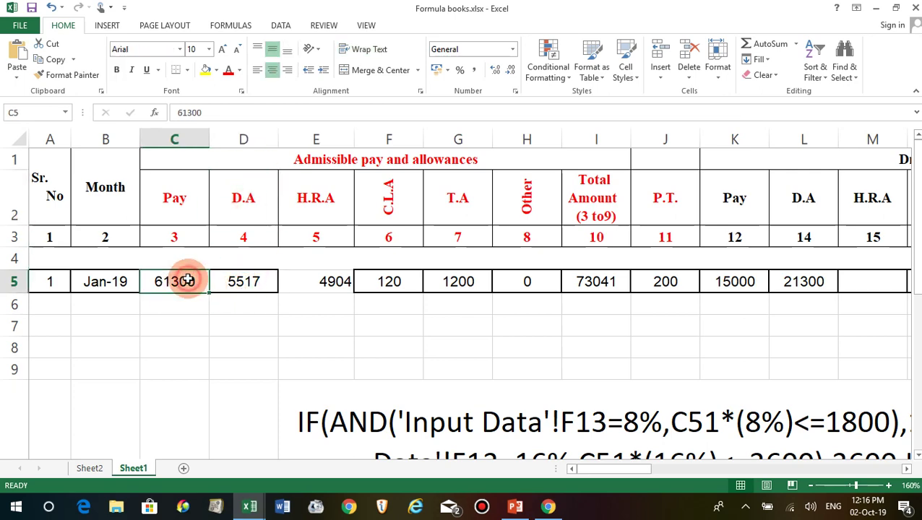
left_click(317, 282)
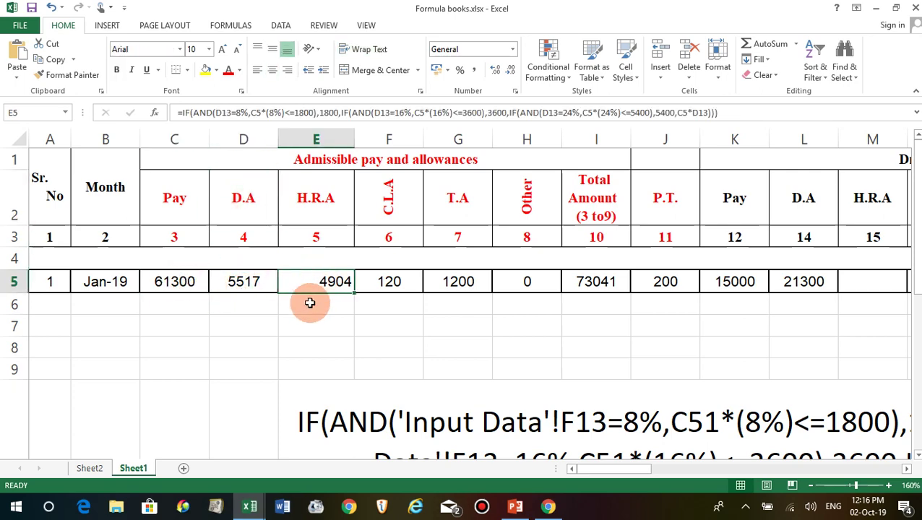
Select the row 13 sample values 100000, 8% and 8000 in C13:E13
scroll(308, 302, "down", 3)
left_click(260, 341)
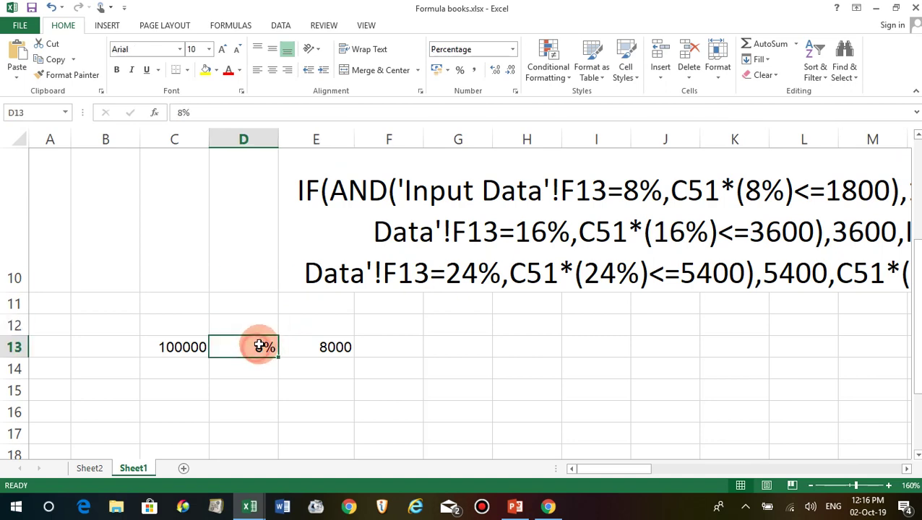
scroll(258, 342, "down", 2)
scroll(257, 342, "up", 1)
scroll(260, 336, "up", 1)
scroll(265, 329, "down", 1)
scroll(265, 330, "up", 1)
left_click_drag(185, 348, 297, 349)
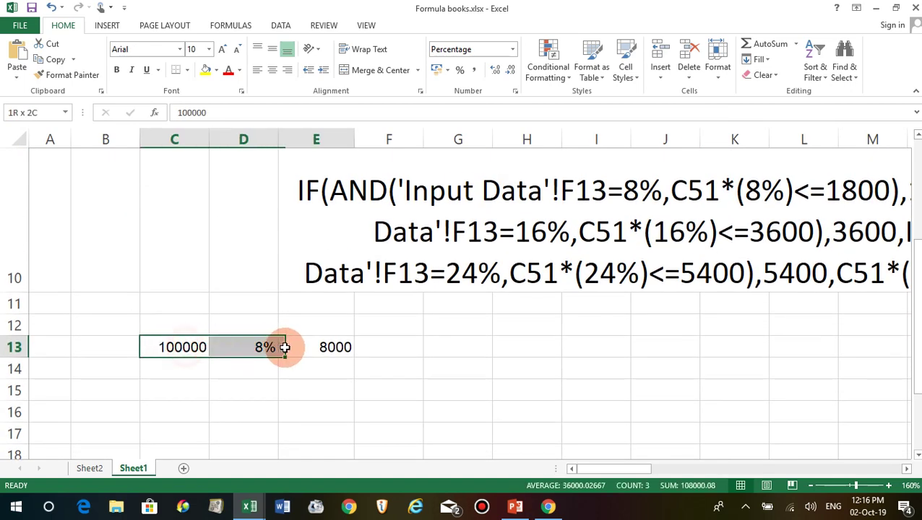
Copy the C13:E13 sample values into row 17 starting at C17
key("ctrl+c")
scroll(297, 350, "down", 1)
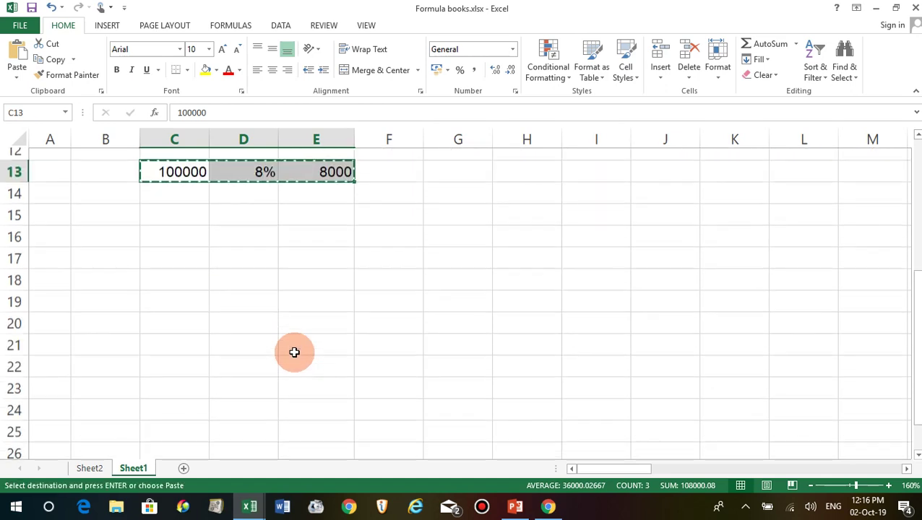
left_click(198, 251)
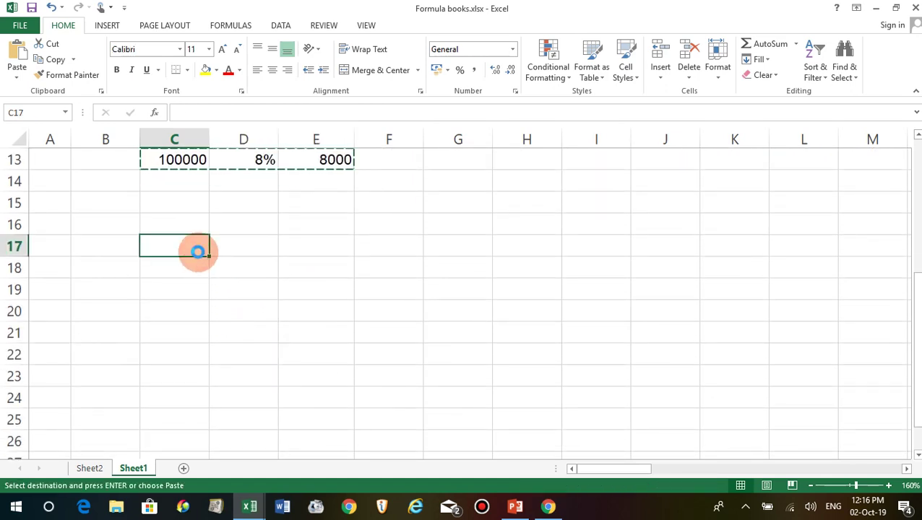
key("ctrl+v")
Move the 8% rate from D17 to D20 and check that E17's formula now references D20
left_click(219, 270)
left_click(250, 251)
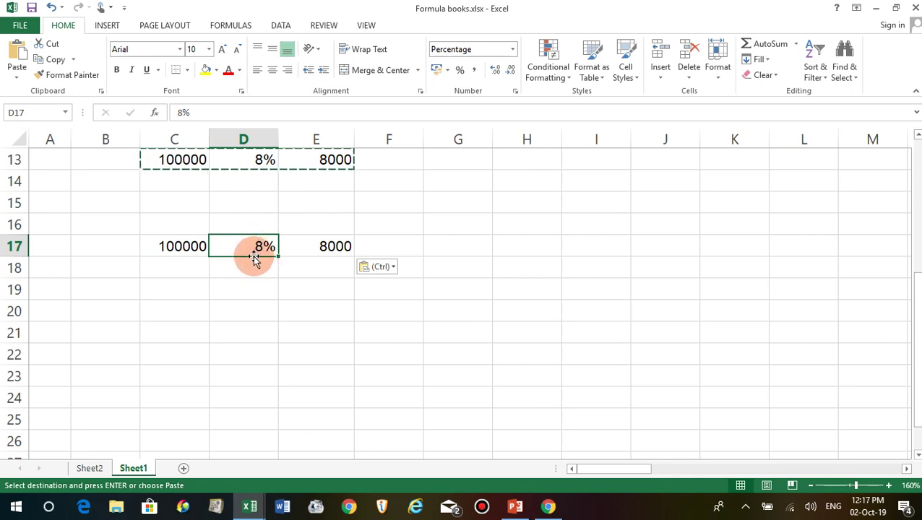
left_click_drag(254, 260, 248, 313)
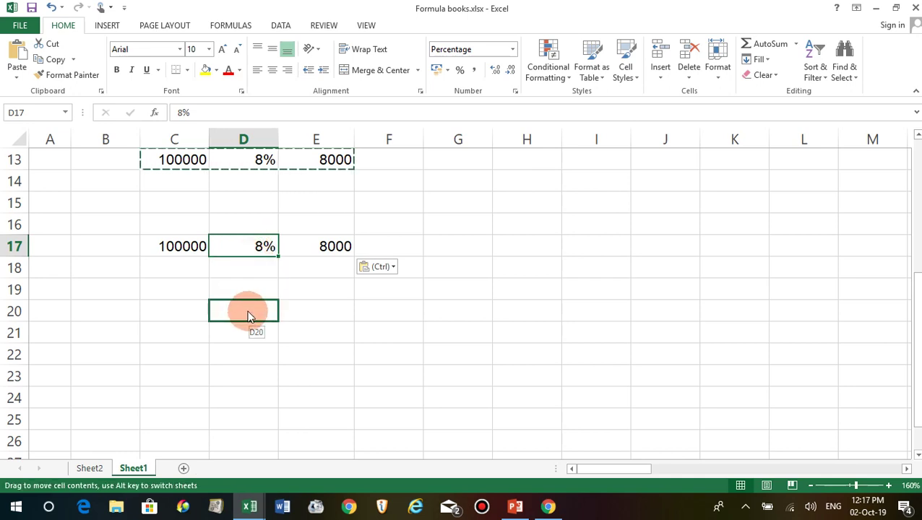
left_click(255, 247)
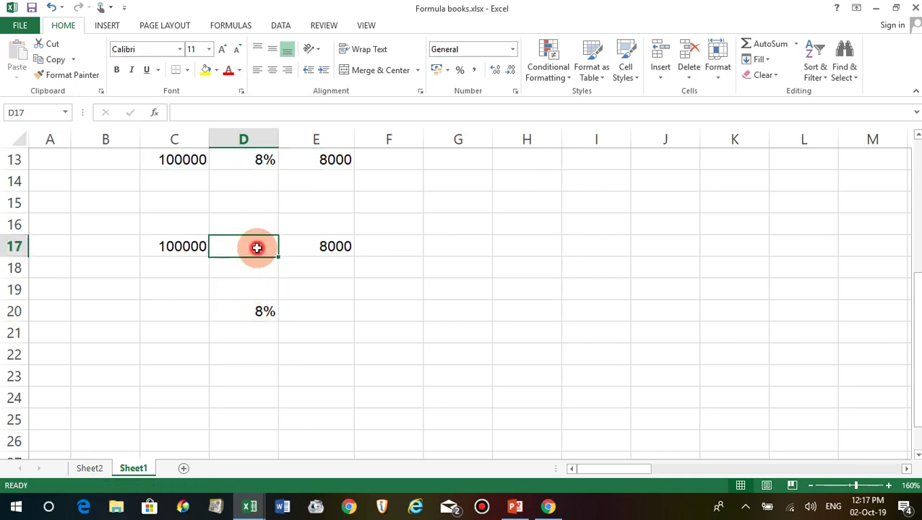
double_click(323, 244)
left_click(260, 348)
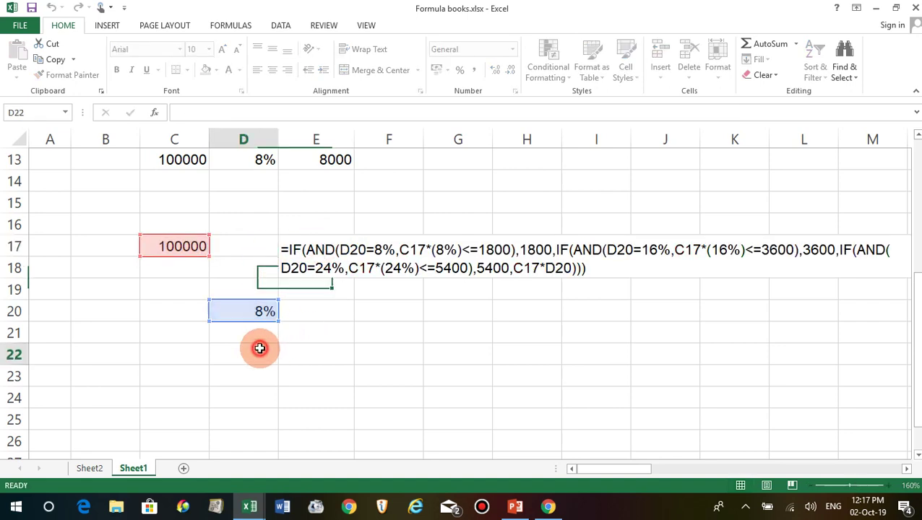
Re-inspect E17's formula and clear a stray entry from D17
double_click(322, 247)
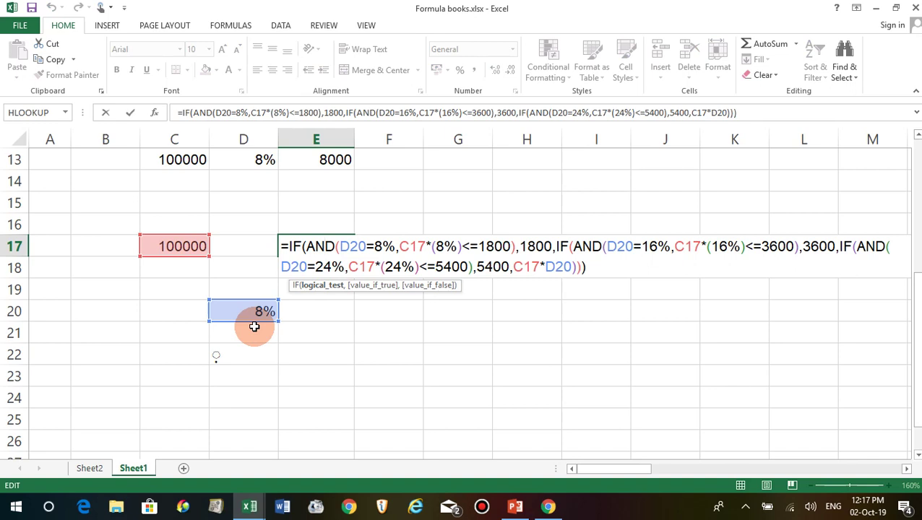
left_click(246, 353)
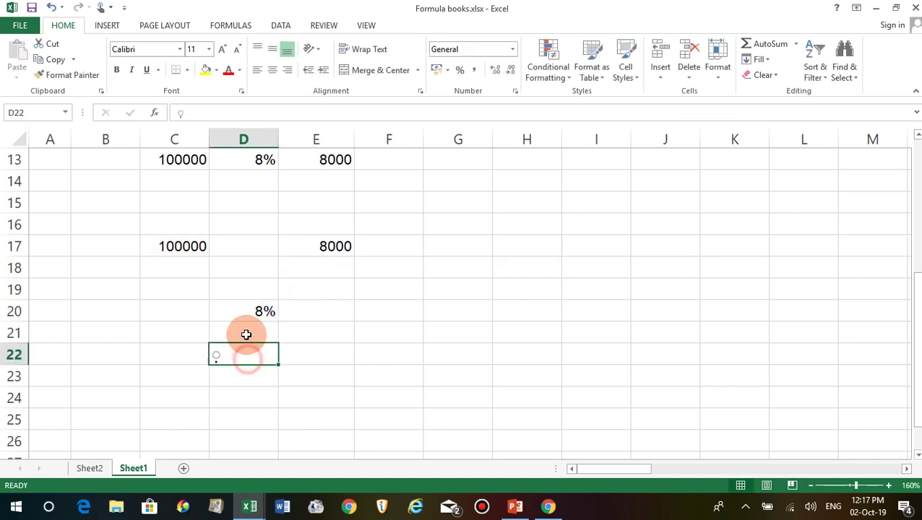
left_click(250, 318)
left_click(261, 243)
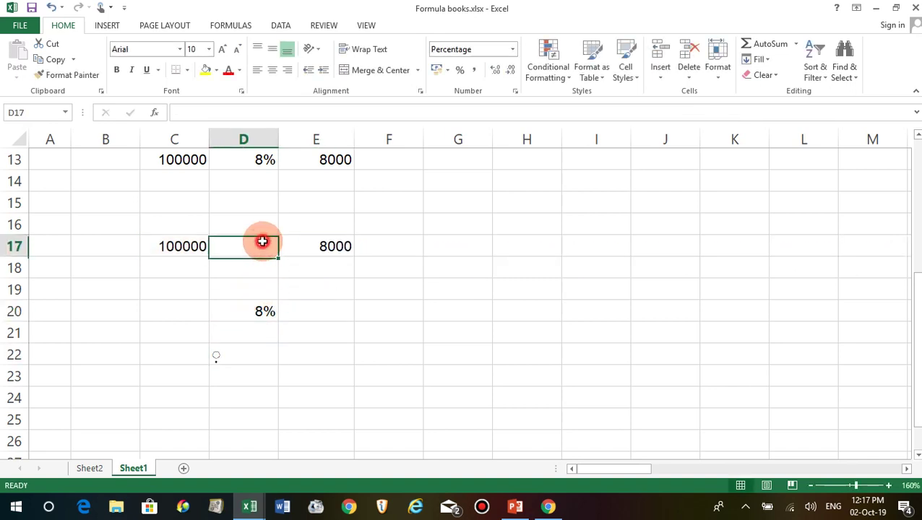
type("12")
key("Return")
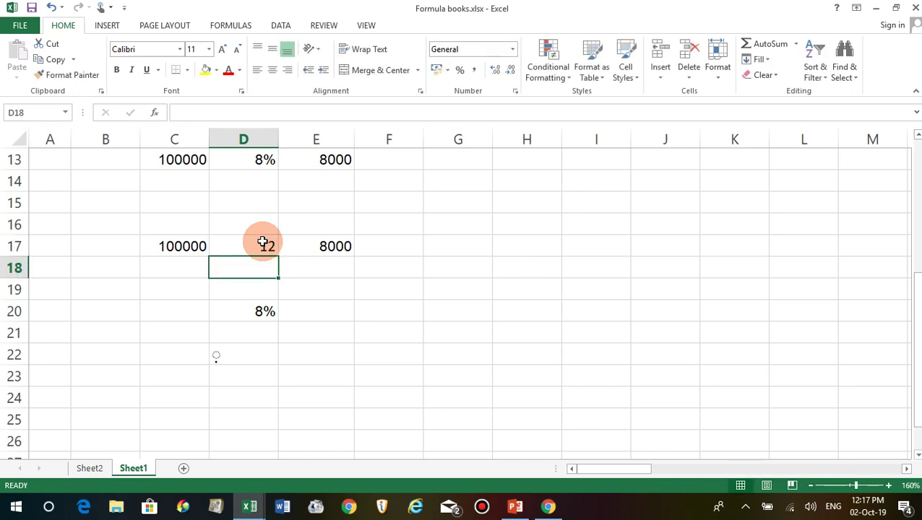
left_click(262, 242)
key("Delete")
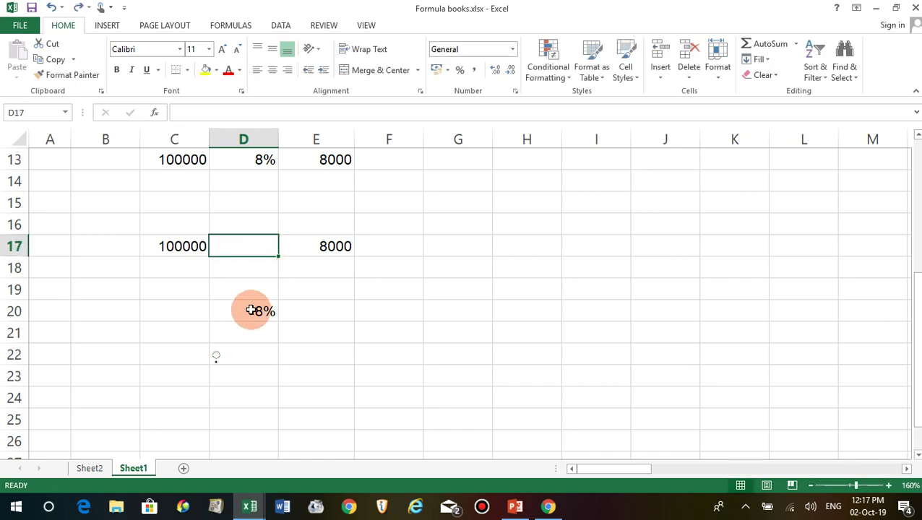
Change the rate in D20 to 24% so E17 returns 24000
left_click(251, 310)
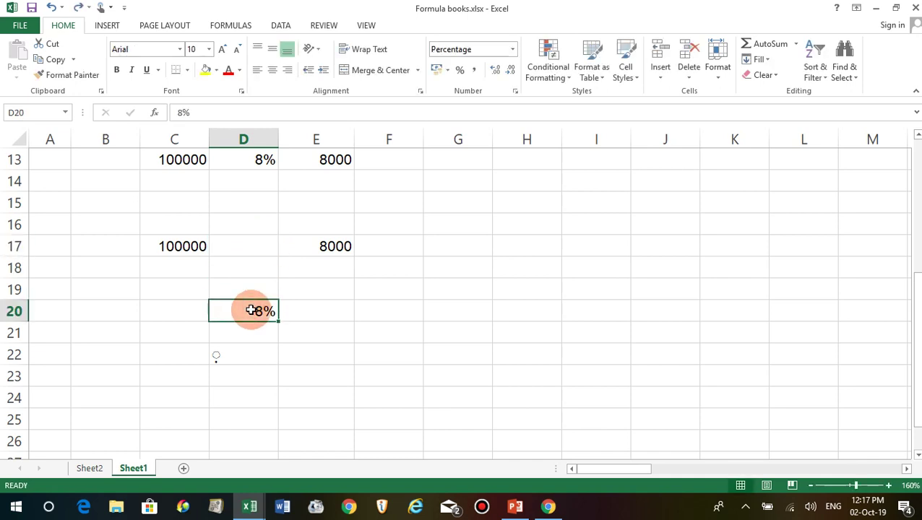
type("24")
key("Return")
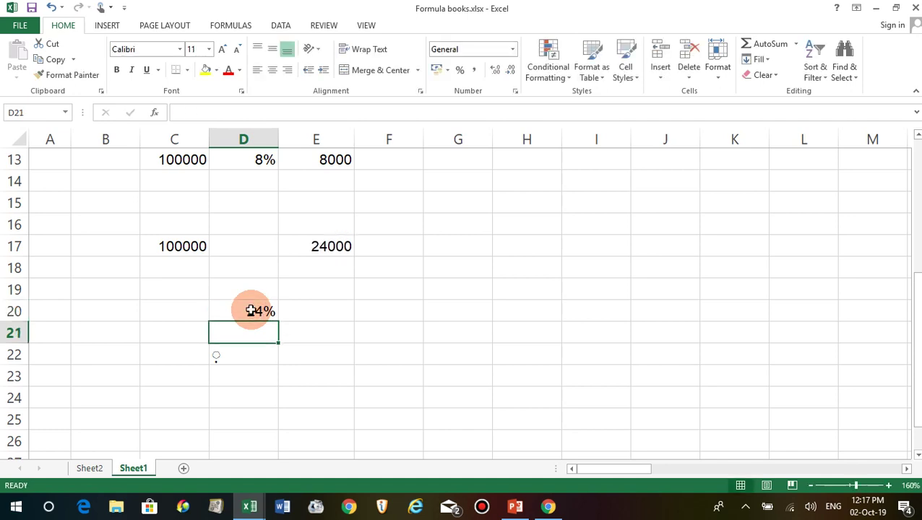
left_click(251, 310)
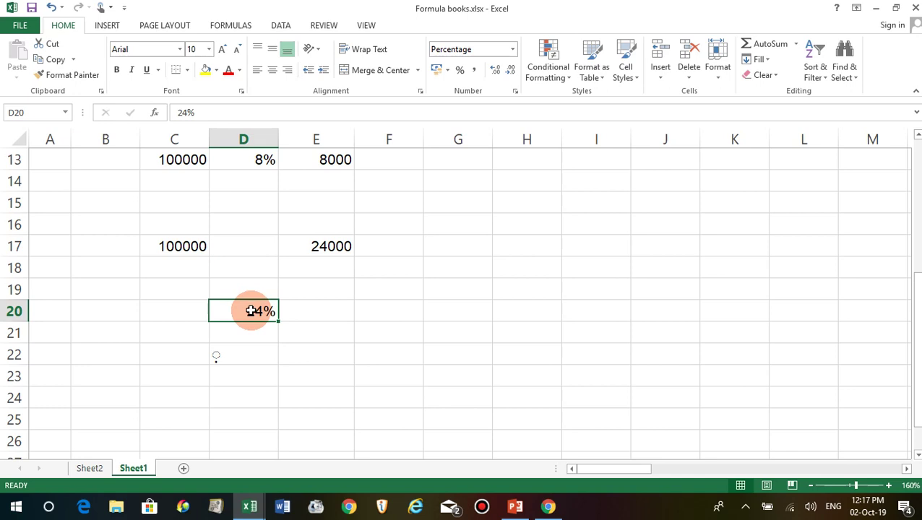
left_click(263, 333)
left_click(163, 246)
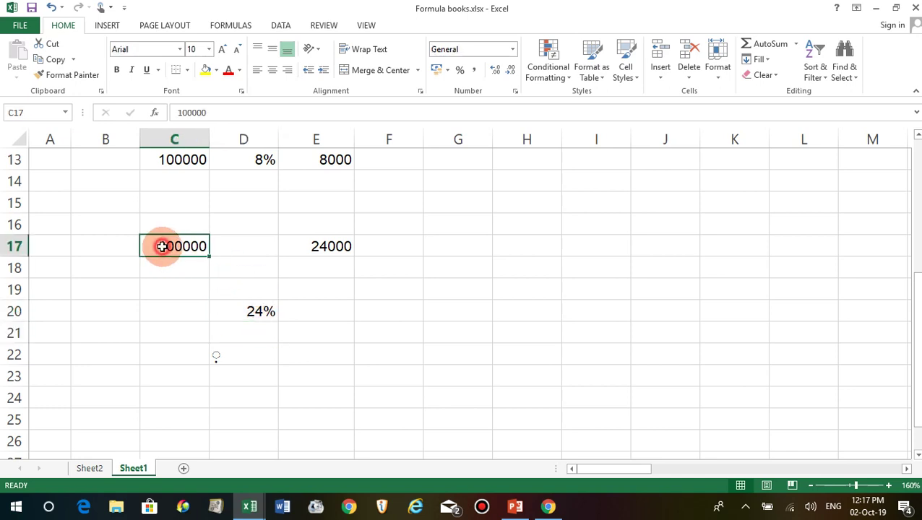
left_click(323, 246)
left_click(244, 251)
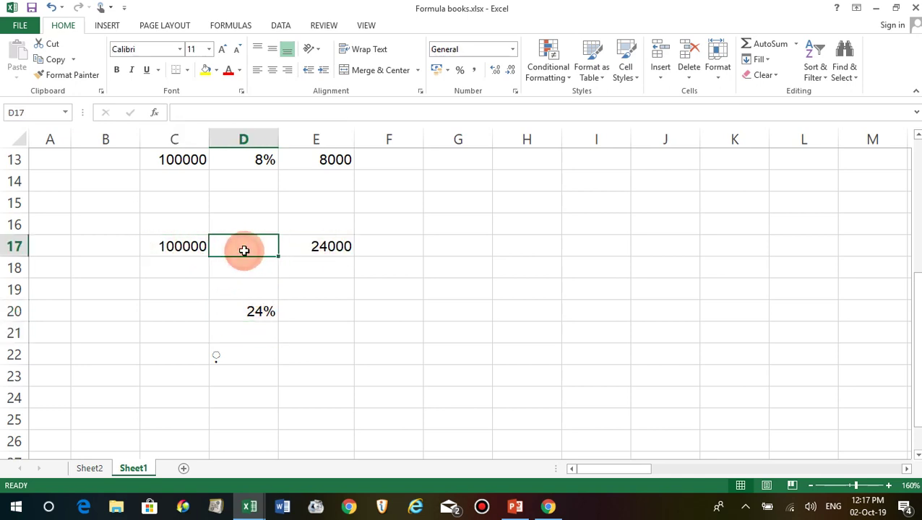
left_click(182, 246)
left_click(239, 249)
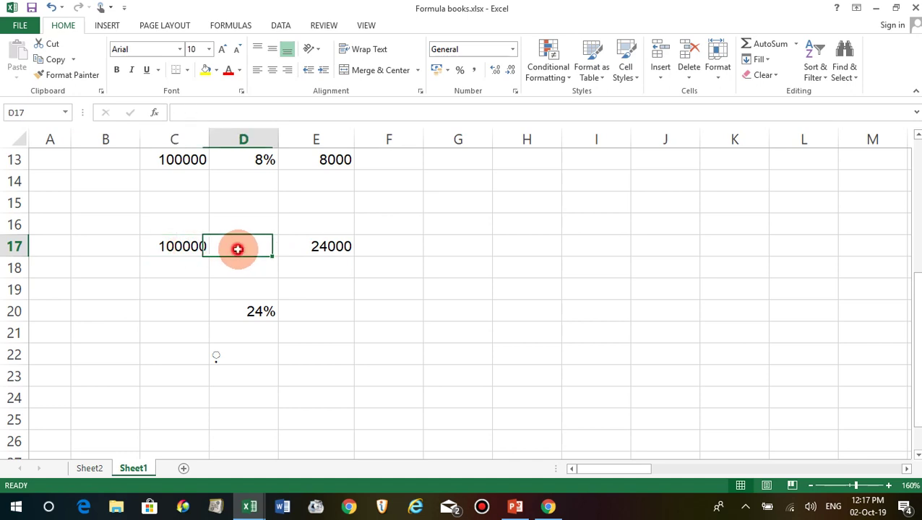
left_click(326, 248)
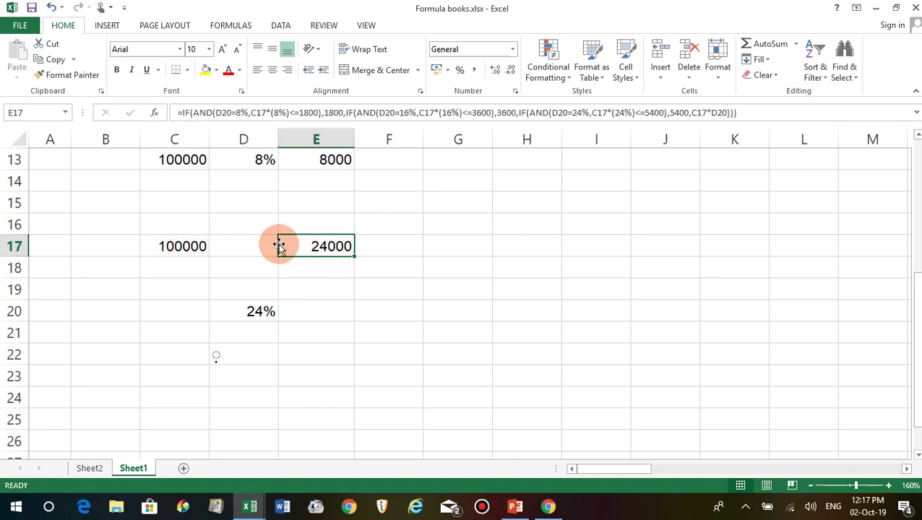
left_click_drag(278, 246, 251, 242)
left_click(293, 286)
left_click(256, 246)
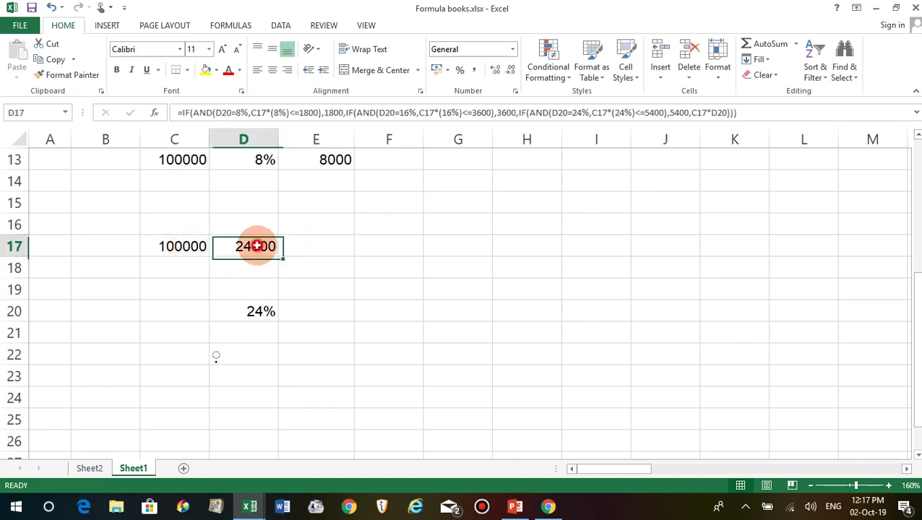
double_click(257, 247)
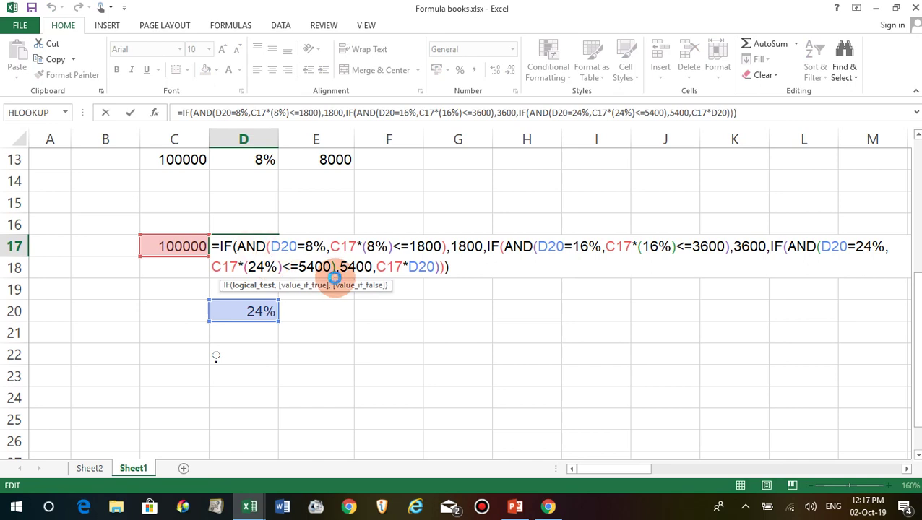
key("Return")
left_click(257, 244)
left_click_drag(269, 236, 543, 243)
left_click(540, 290)
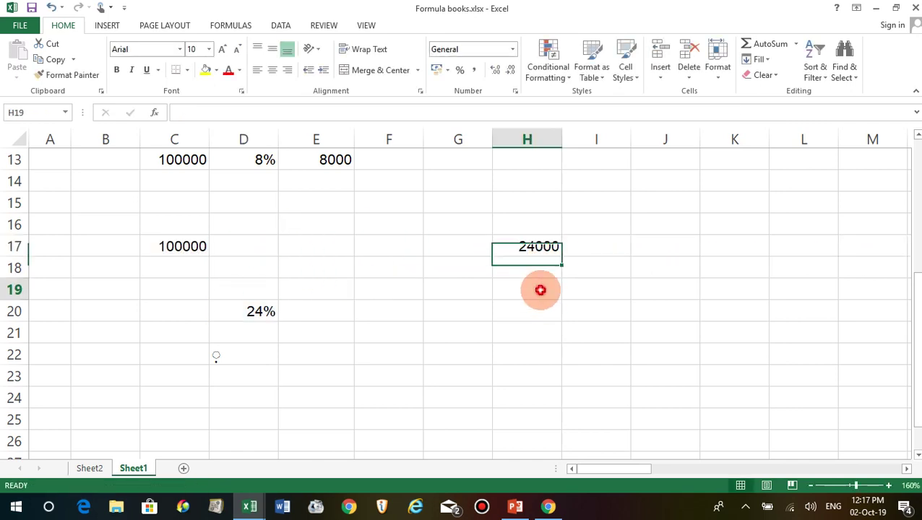
left_click(547, 243)
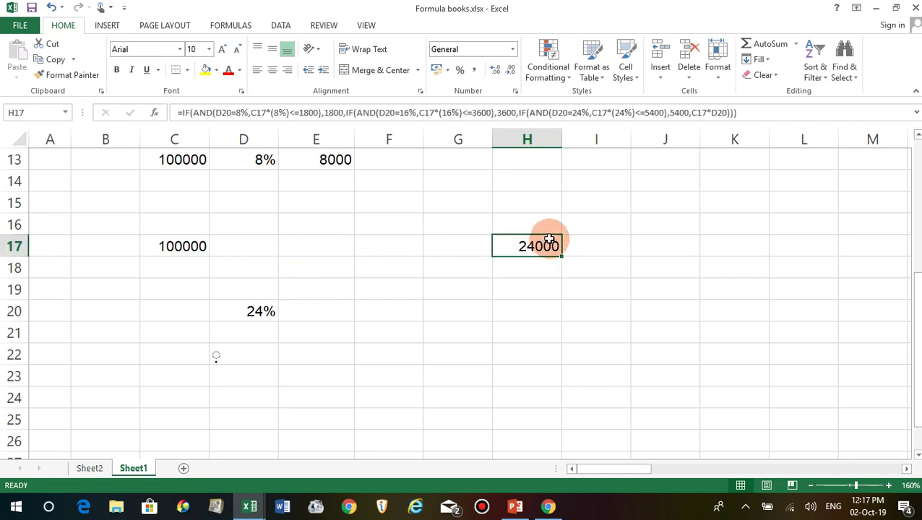
mouse_move(550, 235)
left_mouse_down()
mouse_move(561, 246)
mouse_move(242, 246)
mouse_move(333, 239)
left_mouse_up()
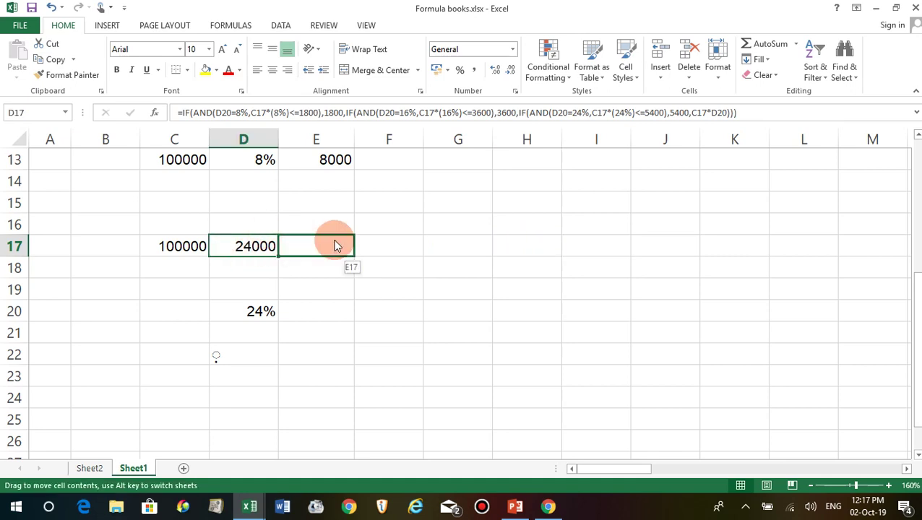
left_click(444, 315)
left_click(260, 254)
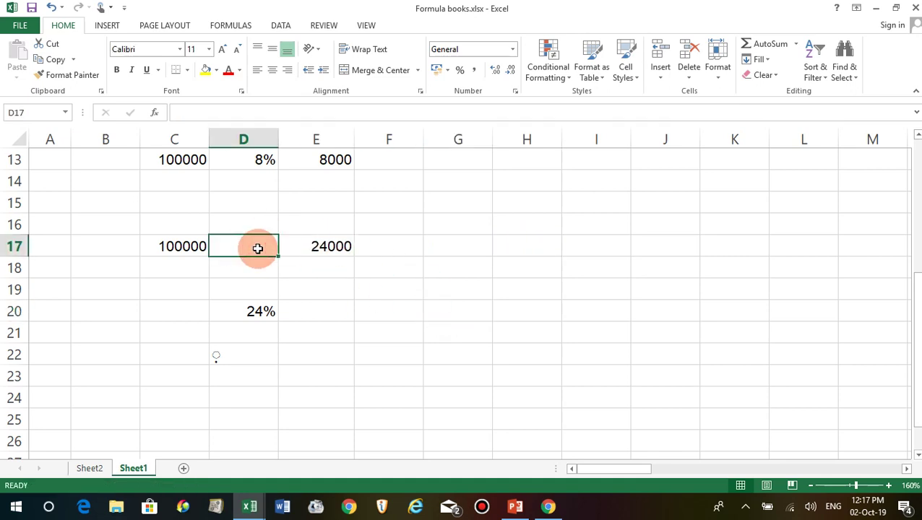
Delete the empty cell D17, shifting cells left
right_click(257, 246)
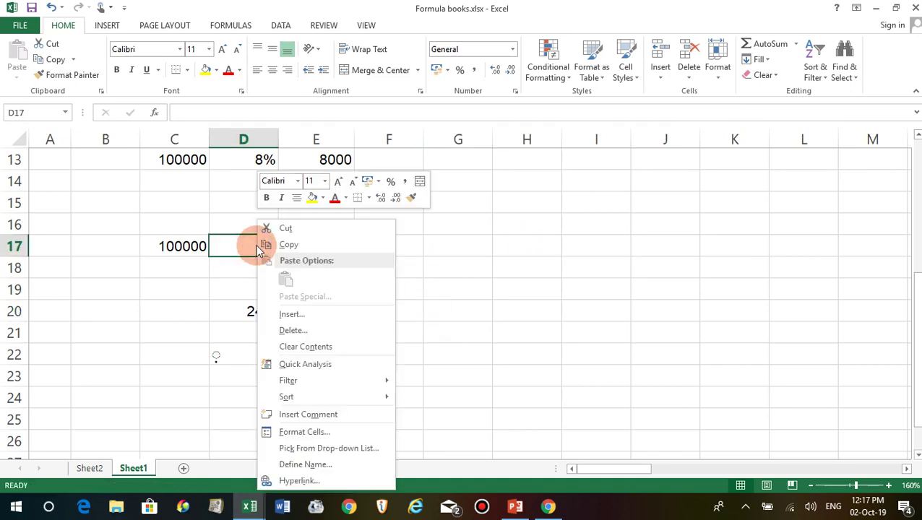
left_click(302, 334)
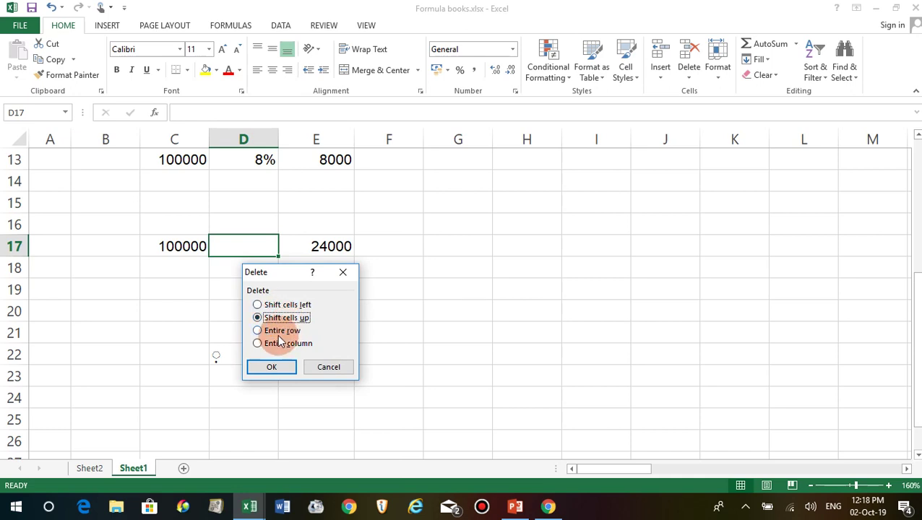
left_click(286, 307)
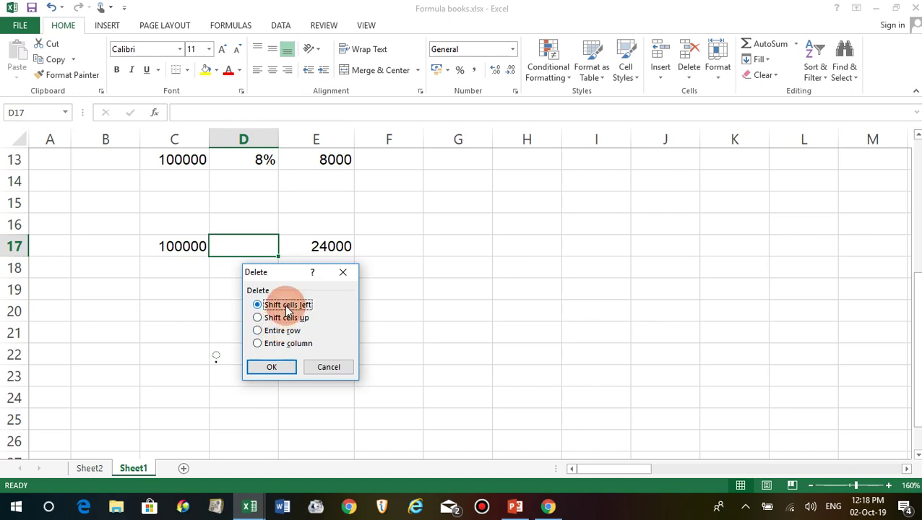
left_click(280, 368)
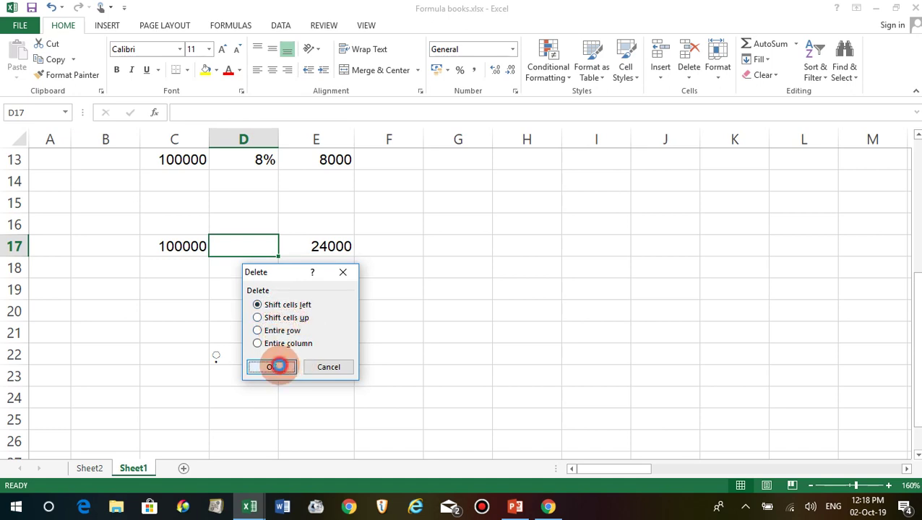
Check that D17 now shows 24000 and D20 still holds 24%
left_click(312, 253)
left_click(265, 245)
left_click(263, 313)
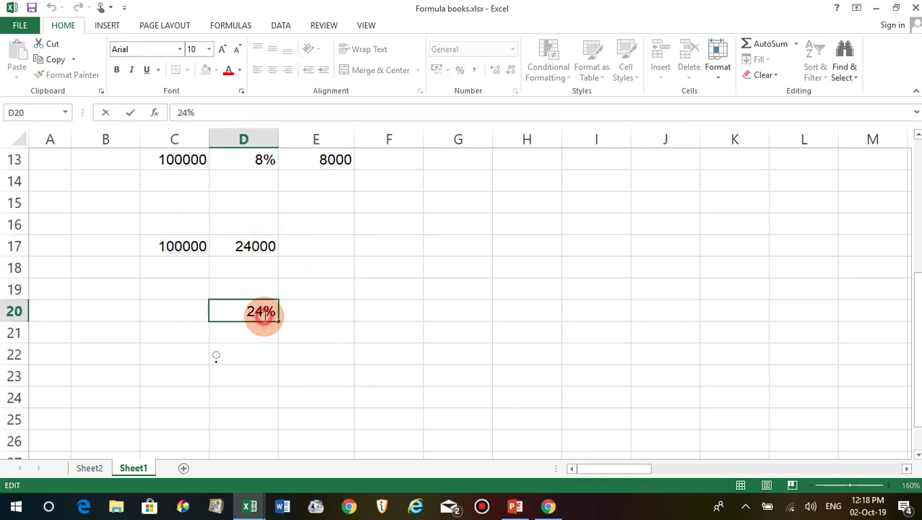
left_click(316, 348)
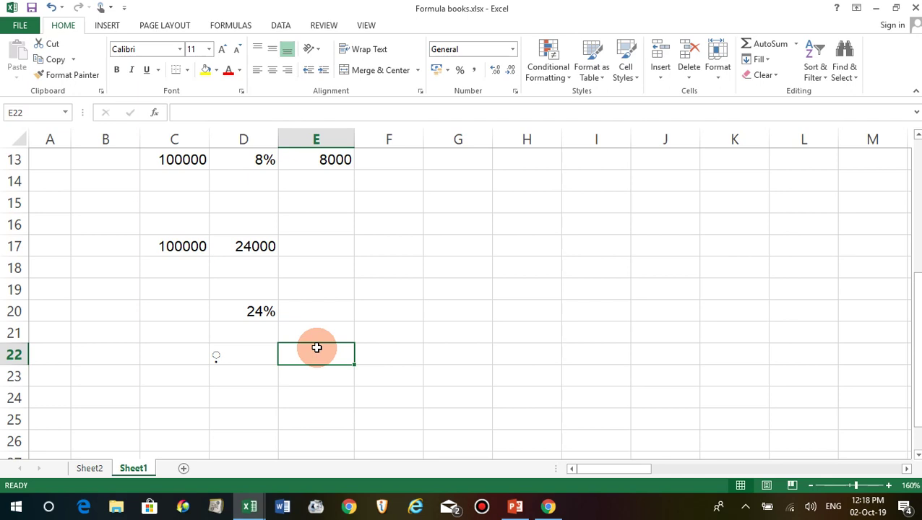
Inspect the 24% rate in D20 and its neighbouring cells
left_click(260, 312)
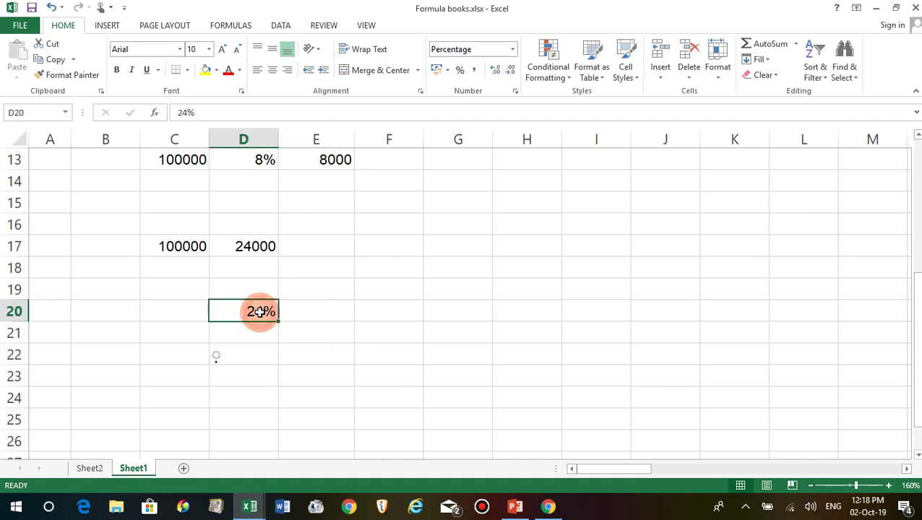
left_click(348, 312)
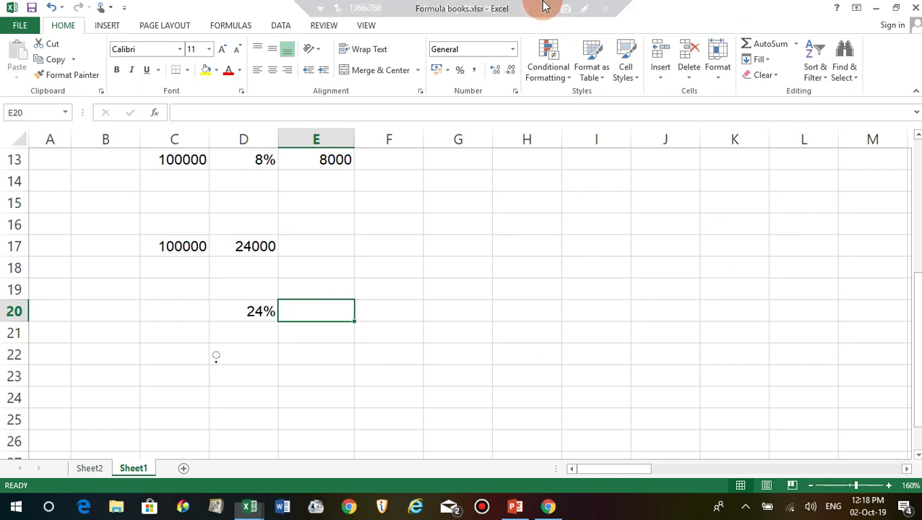
left_click(345, 375)
left_click(230, 312)
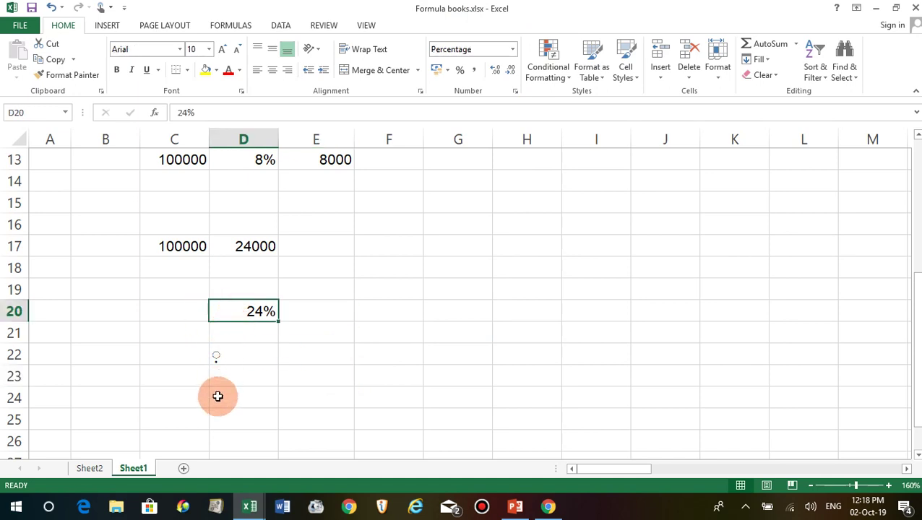
Return to the top of Sheet1 and check the Jan-19 Pay of 61300 in C5
scroll(137, 368, "up", 1)
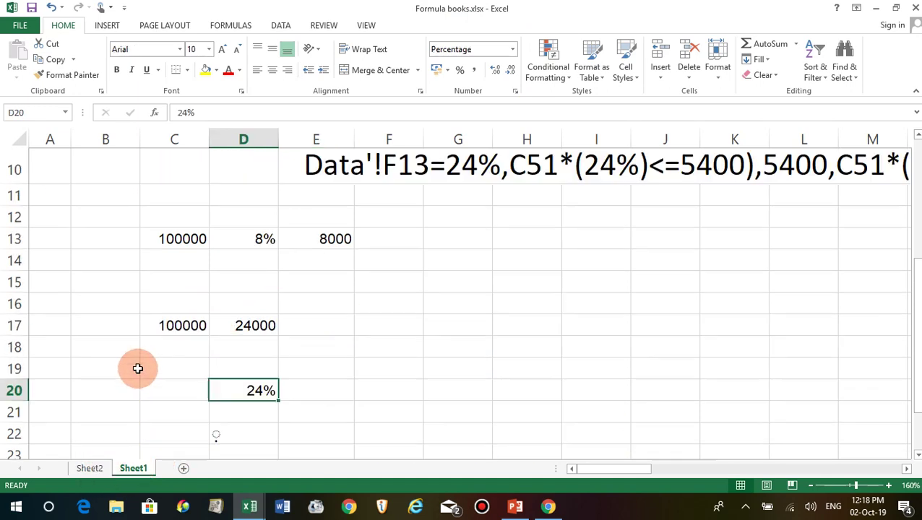
scroll(138, 368, "up", 3)
left_click(179, 286)
left_click(453, 306)
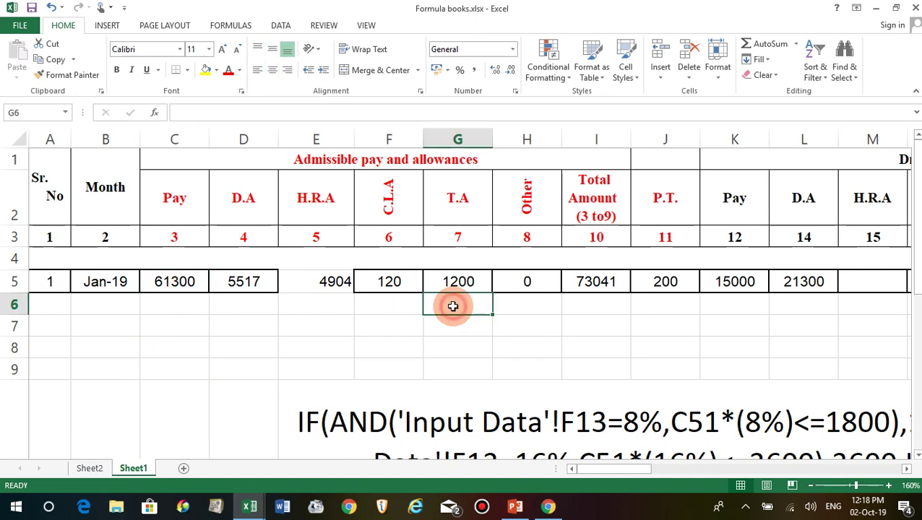
Reveal D5's =ROUND(VLOOKUP(B5,$AM$16:$AN$22,2)*(C5),0) formula, then scroll right to Net Difrs
left_click(528, 282)
key("Right")
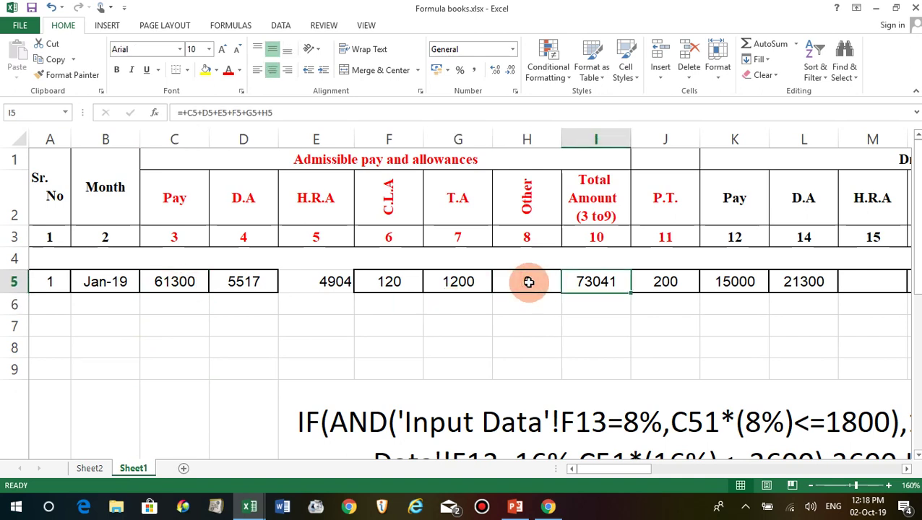
double_click(242, 282)
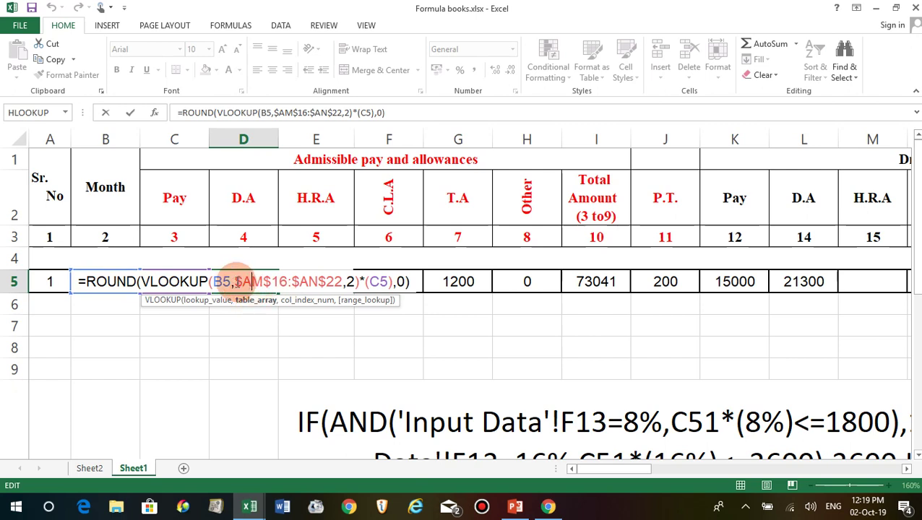
left_click(354, 282)
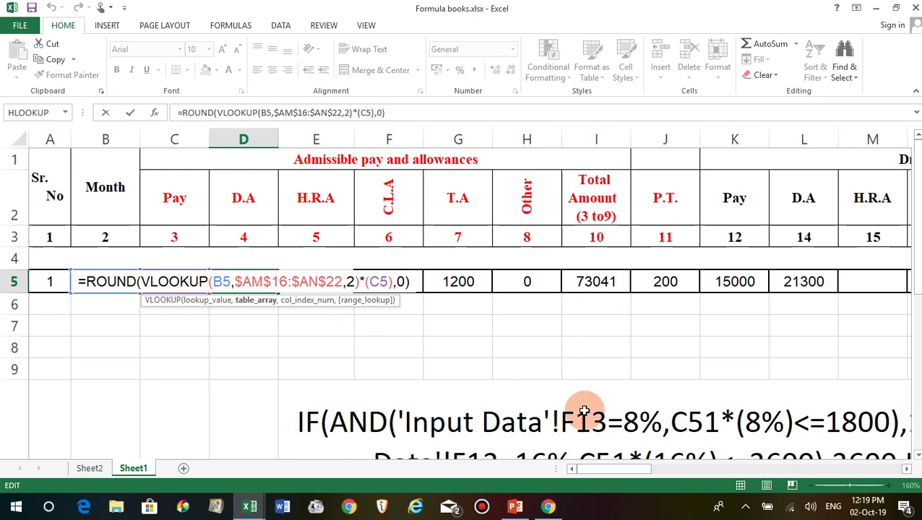
mouse_move(628, 470)
left_mouse_down()
mouse_move(815, 508)
mouse_move(753, 410)
left_mouse_up()
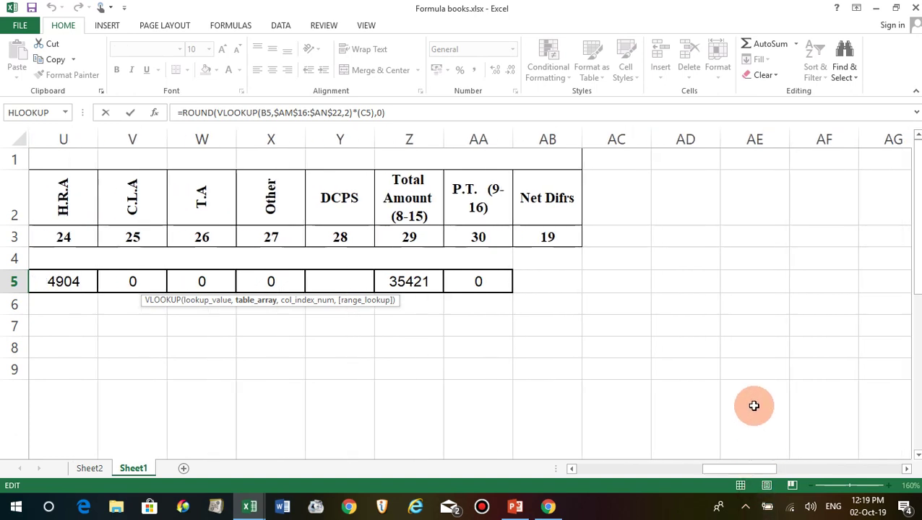
Scroll to columns AF–AR, rows 13–26 to view the P.T. table and the AM16:AN22 Month/D.A.% lookup
scroll(754, 406, "down", 5)
scroll(753, 405, "down", 5)
scroll(752, 409, "down", 6)
scroll(699, 433, "up", 6)
mouse_move(725, 467)
left_mouse_down()
mouse_move(765, 471)
mouse_move(548, 459)
left_mouse_up()
scroll(399, 340, "up", 6)
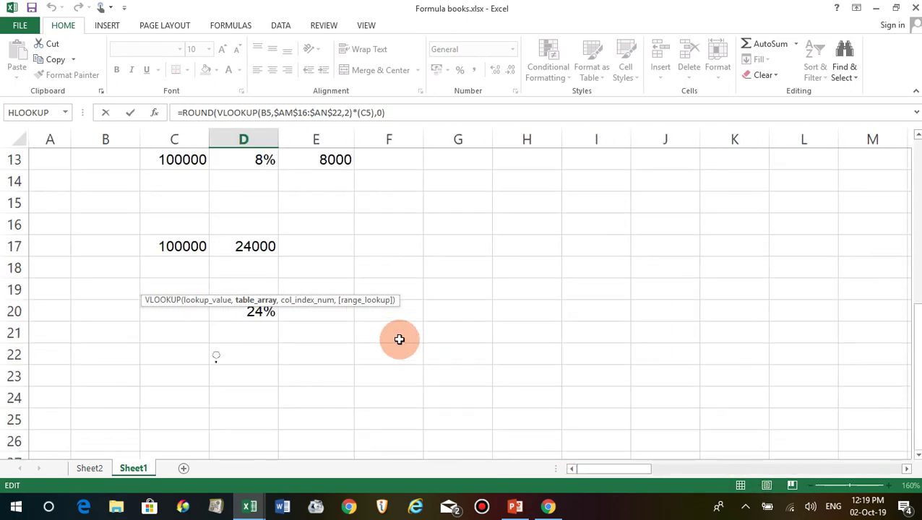
scroll(399, 340, "up", 4)
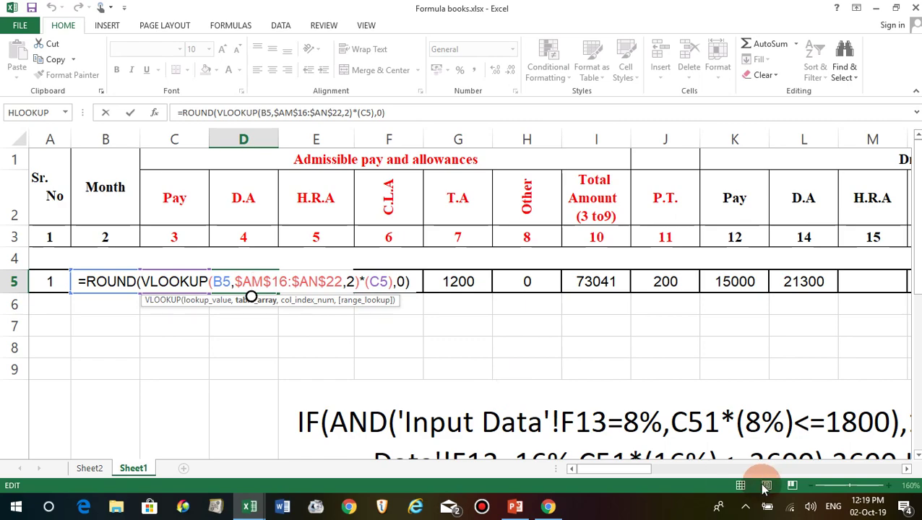
left_click_drag(616, 468, 752, 487)
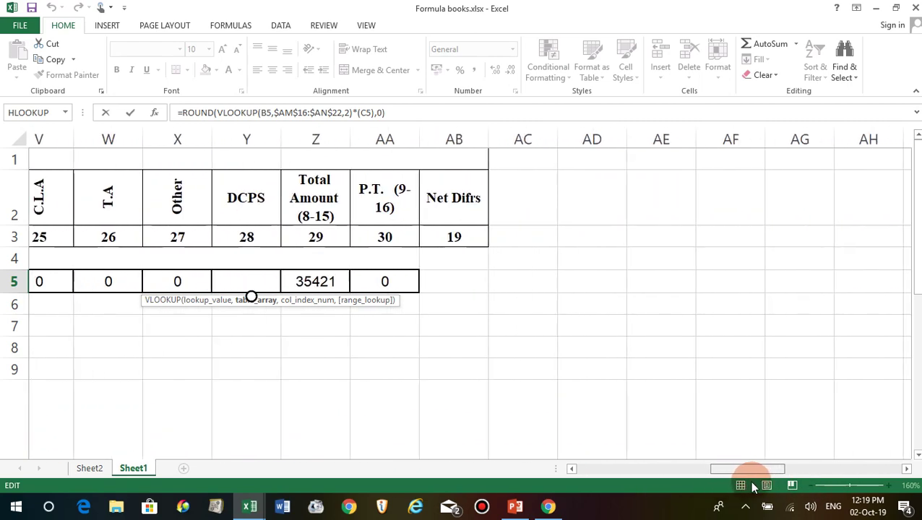
mouse_move(752, 487)
left_mouse_down()
mouse_move(778, 488)
mouse_move(794, 423)
left_mouse_up()
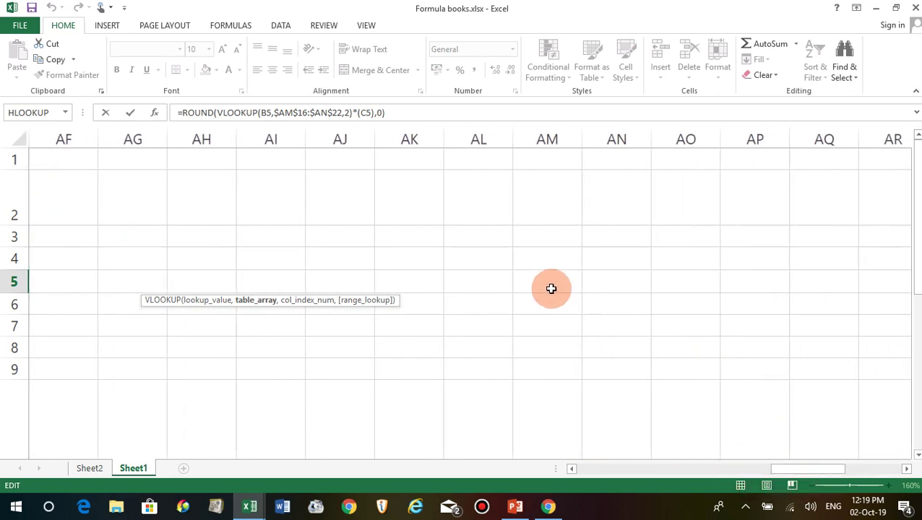
scroll(551, 289, "down", 2)
scroll(542, 310, "down", 1)
scroll(537, 329, "down", 2)
scroll(538, 330, "up", 1)
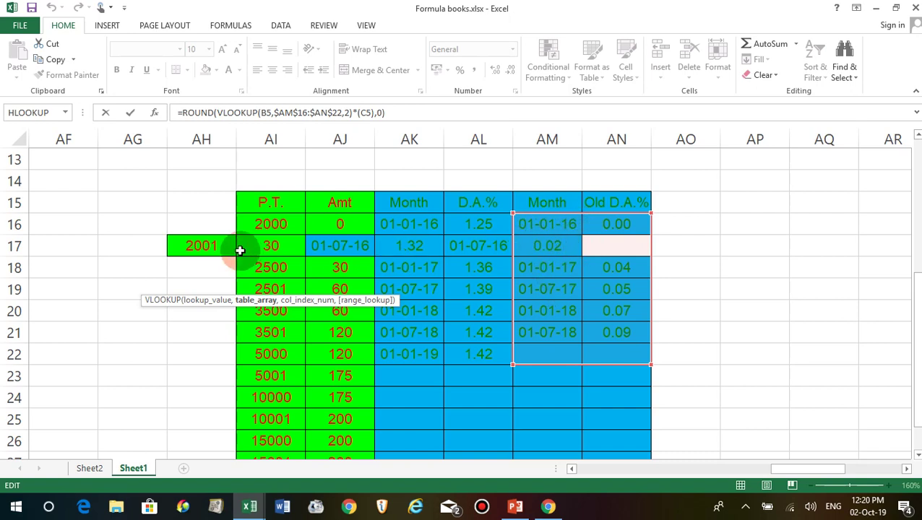
Insert a cell at AG17, pushing the stray 2001 entry over
left_click(148, 248)
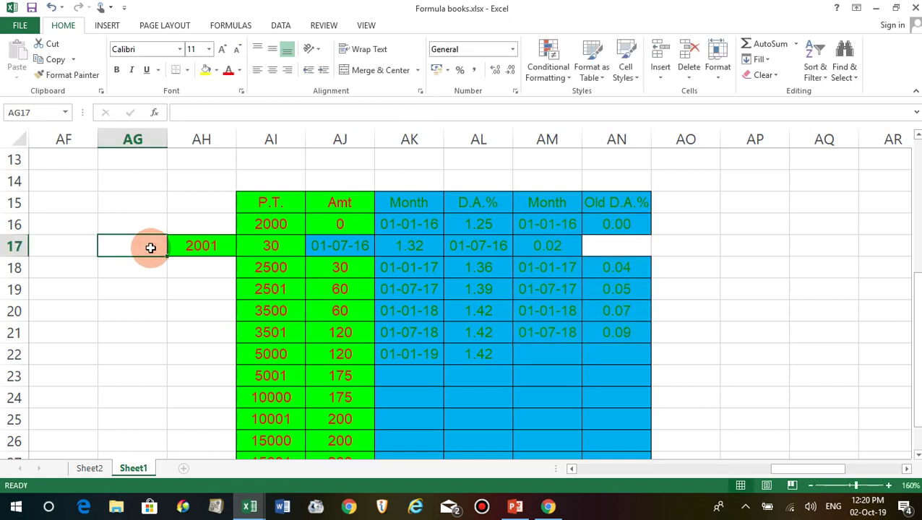
left_click(494, 229)
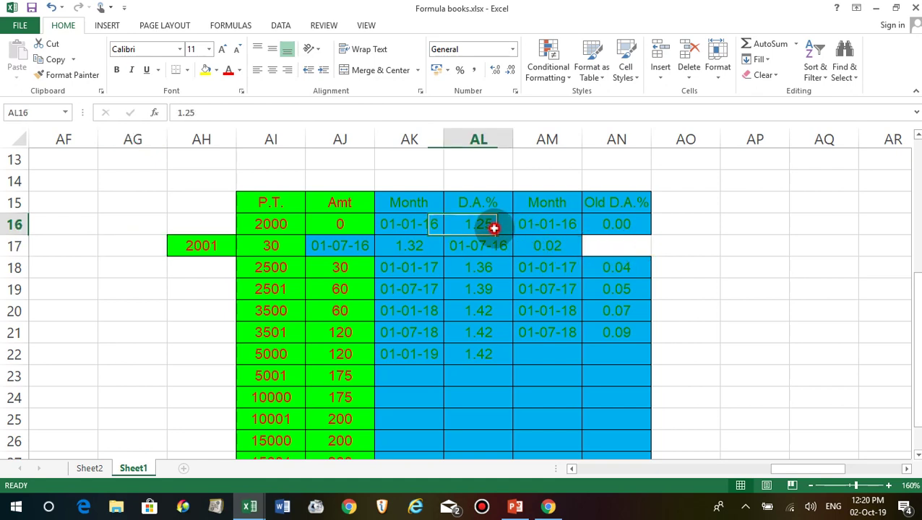
left_click(136, 244)
right_click(136, 244)
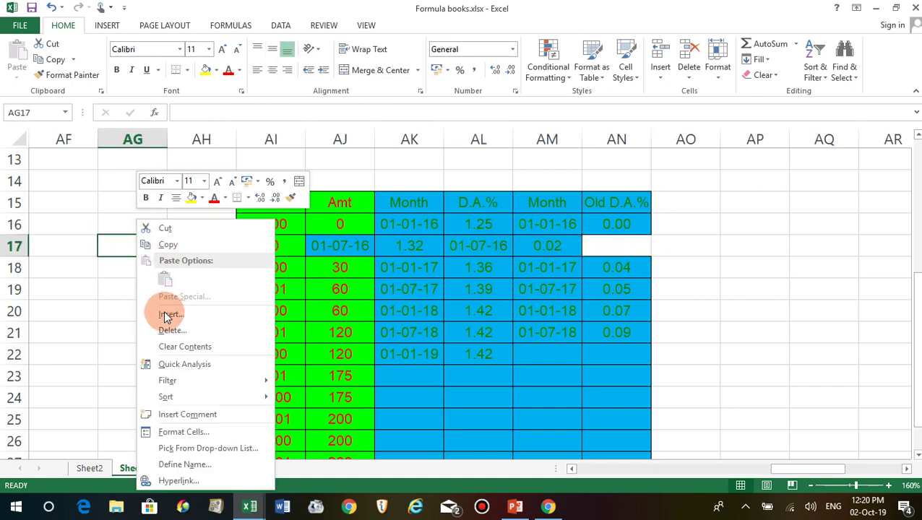
left_click(190, 318)
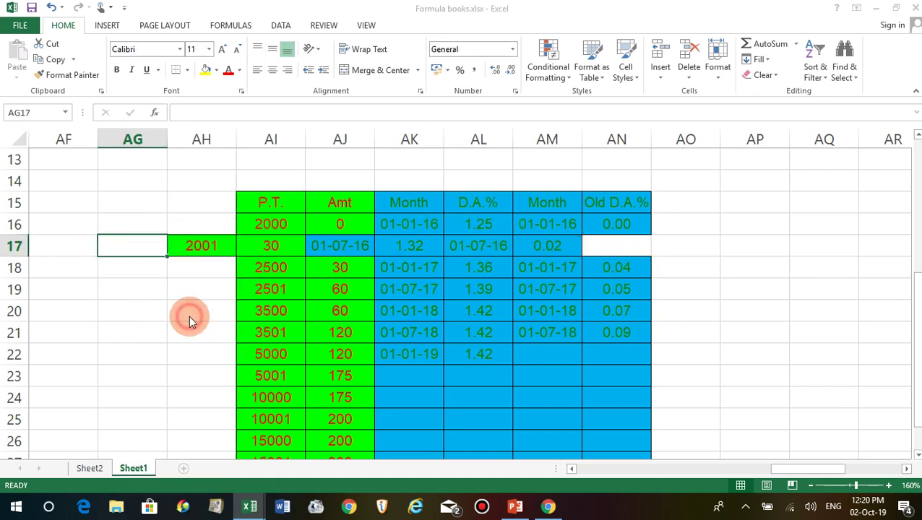
left_click(160, 352)
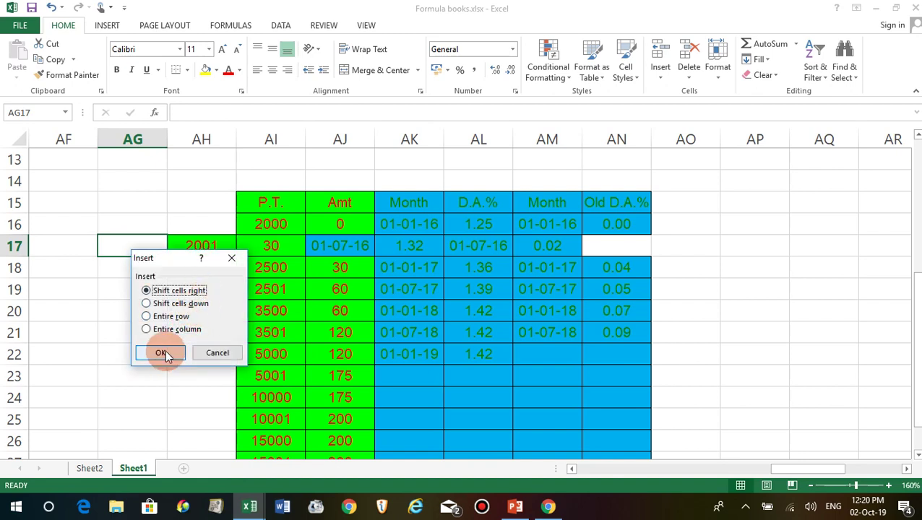
Inspect the lookup table's Month dates and Old D.A.% values in AM16:AN21
left_click(624, 251)
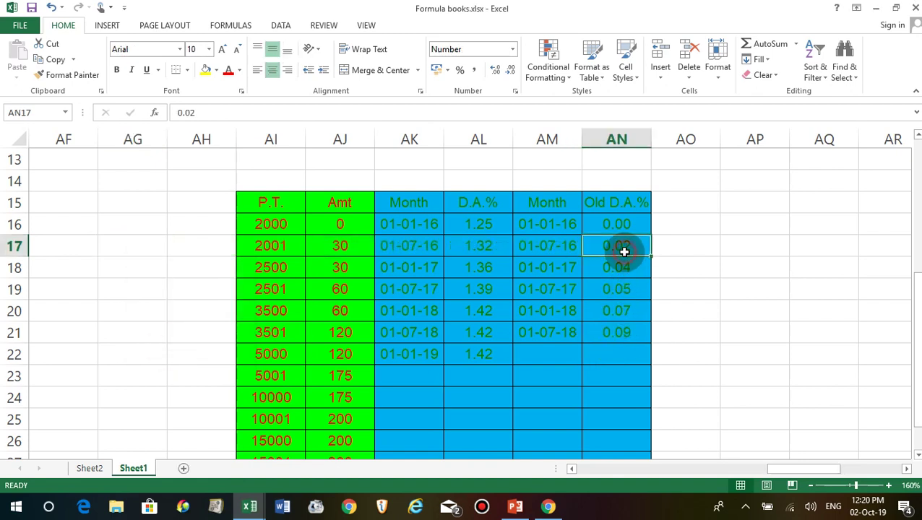
left_click(550, 226)
left_click_drag(550, 229, 551, 339)
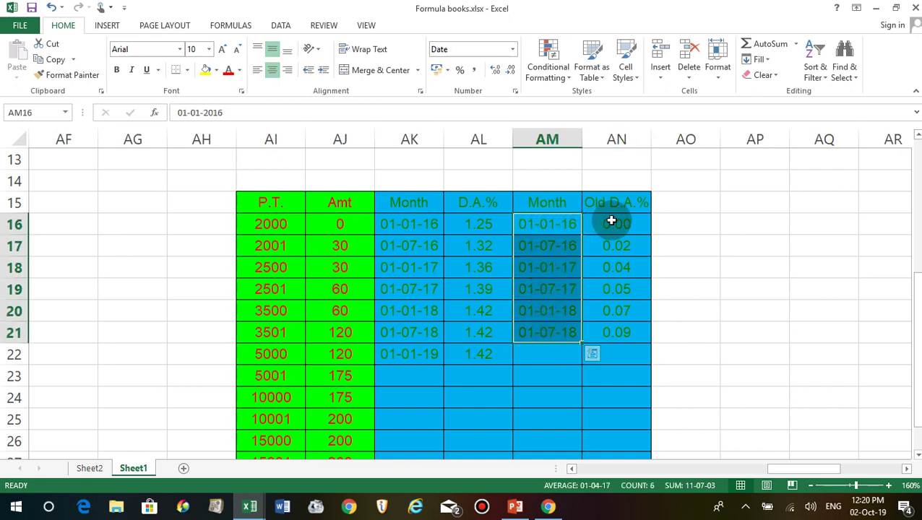
left_click_drag(614, 224, 618, 332)
left_click_drag(551, 325, 547, 227)
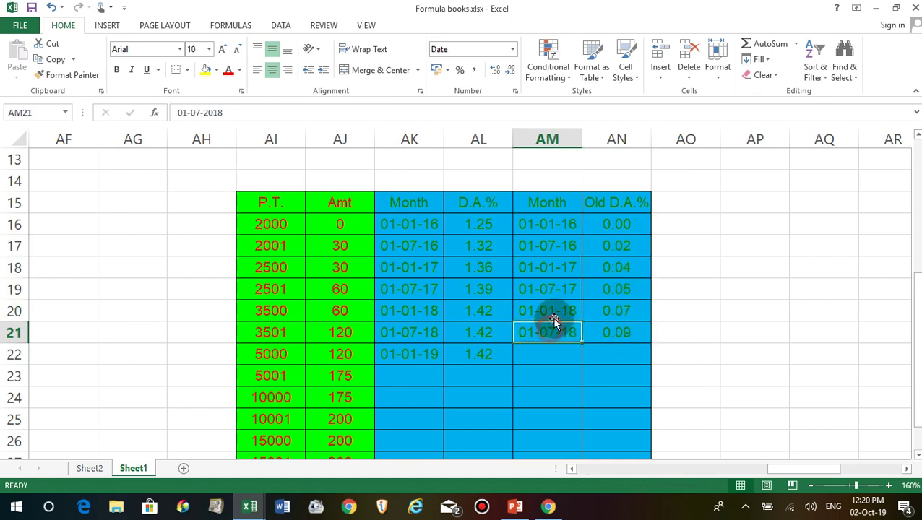
left_click(619, 224)
mouse_move(537, 335)
left_mouse_down()
mouse_move(547, 226)
mouse_move(614, 224)
mouse_move(619, 336)
left_mouse_up()
Copy the 01-07-18 date into AM22 and start changing its year
left_click(549, 333)
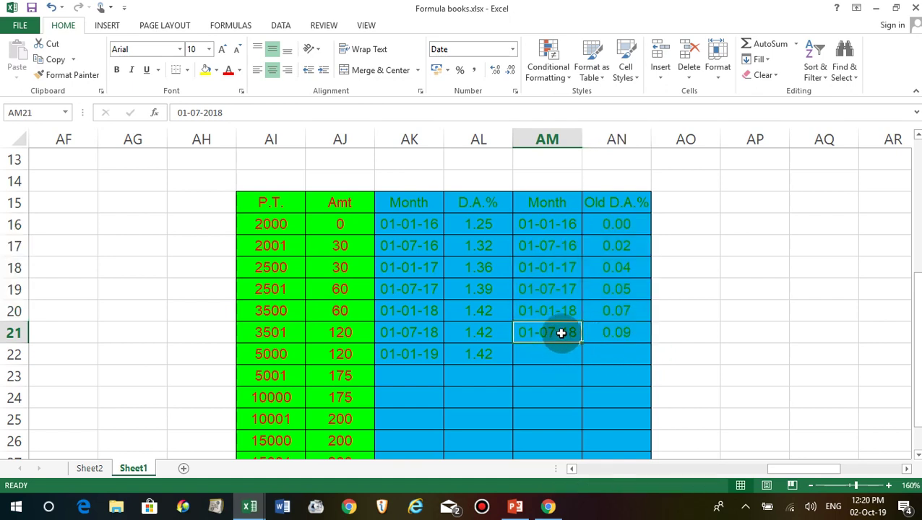
key("ctrl+c")
left_click(550, 354)
key("ctrl+v")
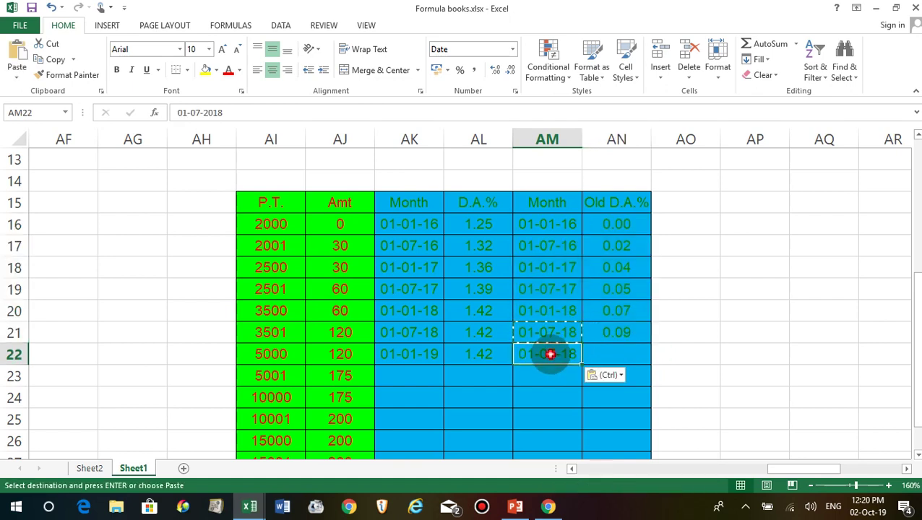
double_click(551, 354)
left_click_drag(591, 354, 583, 354)
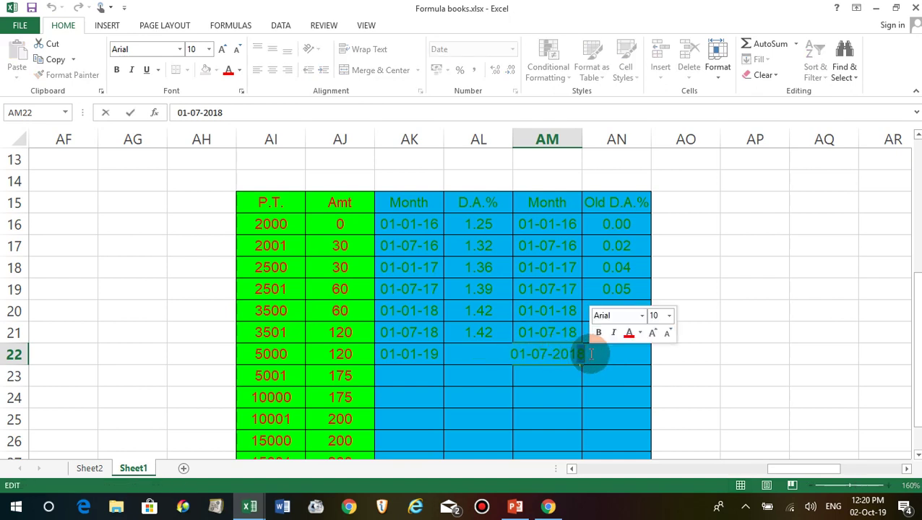
type("9")
left_click(611, 396)
Enter Old D.A.% 0.12 in AN22, correct AM22 to 01-07-19, and return to the pay row
left_click(623, 357)
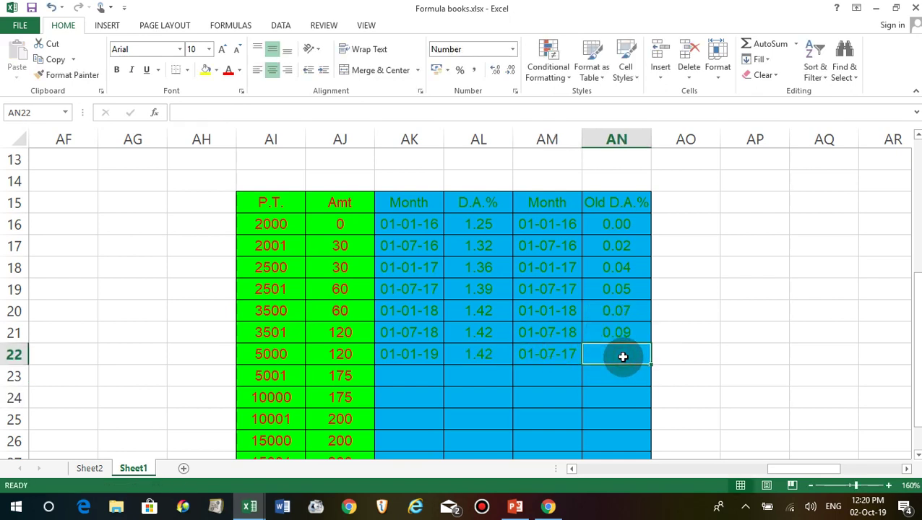
type("0.12")
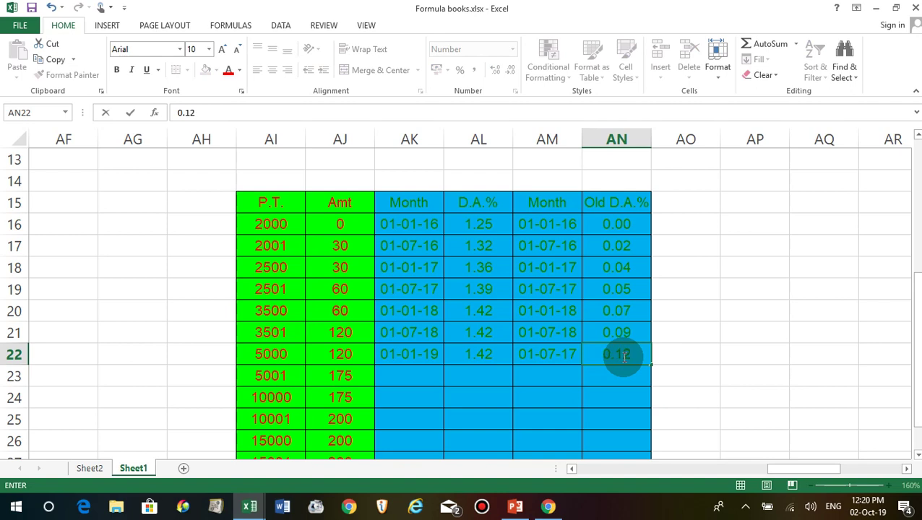
left_click(591, 391)
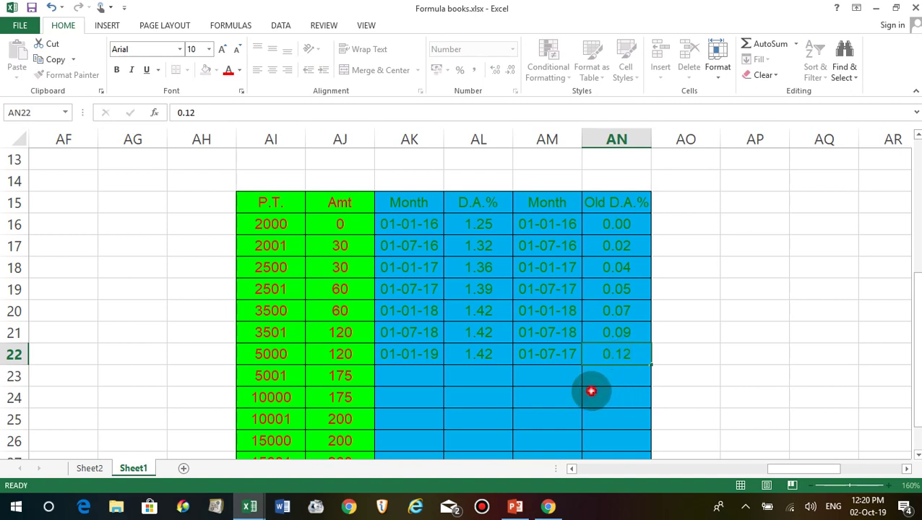
double_click(568, 354)
left_click_drag(566, 354, 590, 354)
type("19")
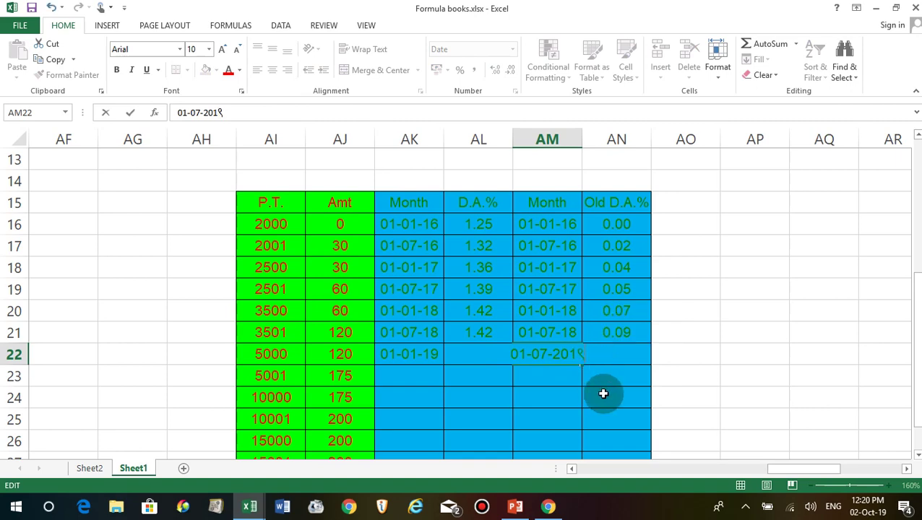
left_click(603, 417)
left_click(565, 396)
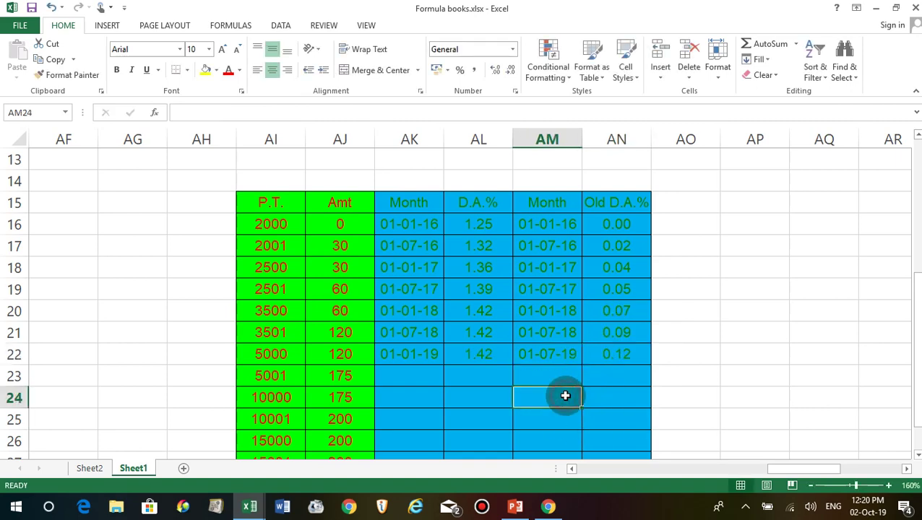
key("Left")
key("Left")
key("Left")
key("Left")
key("Left")
key("Left")
key("Left")
key("Left")
key("Left")
key("Left")
key("Left")
key("Left")
key("Left")
scroll(189, 323, "up", 3)
Change B5's month to 01-07-2019 so D.A recalculates to 7356 and total to 74880
scroll(189, 323, "up", 1)
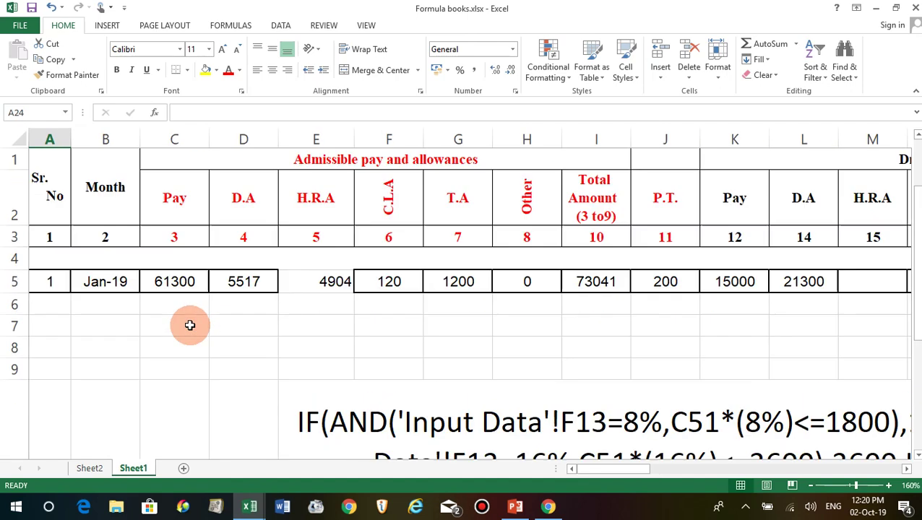
left_click(194, 322)
left_click(261, 290)
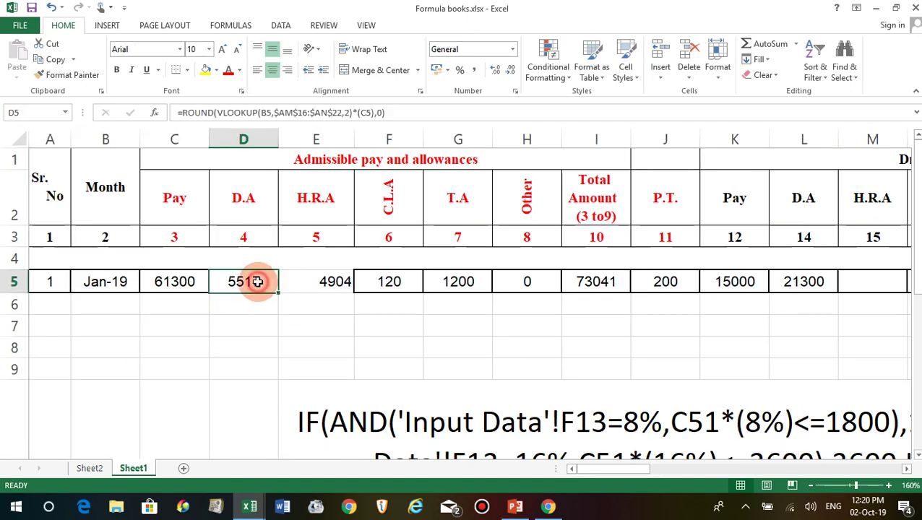
left_click(120, 282)
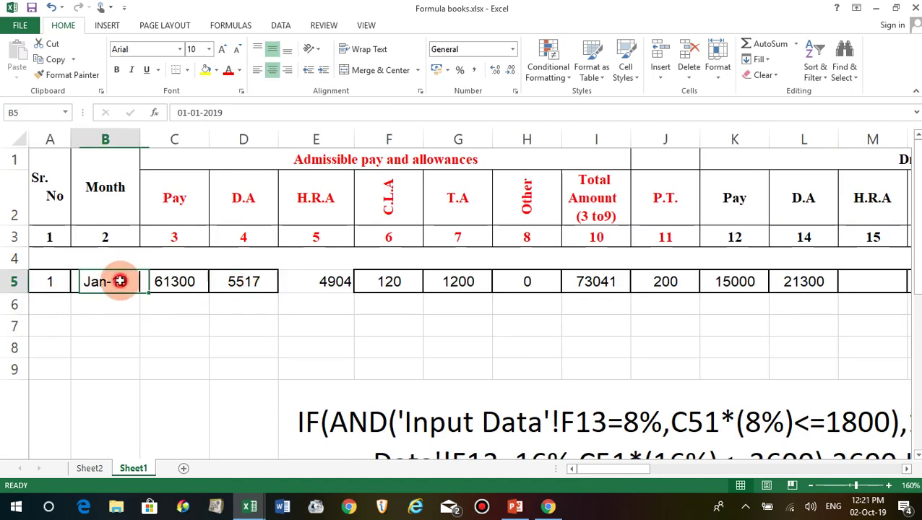
double_click(116, 282)
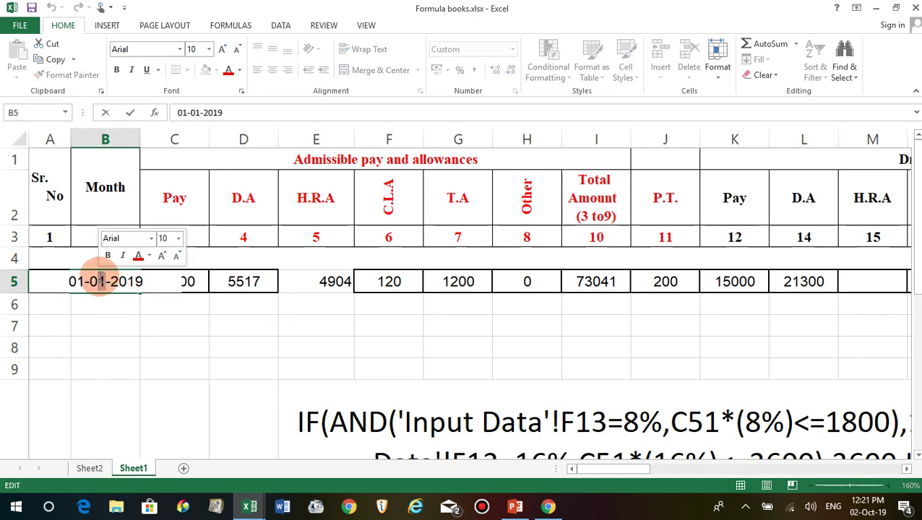
type("7")
key("Return")
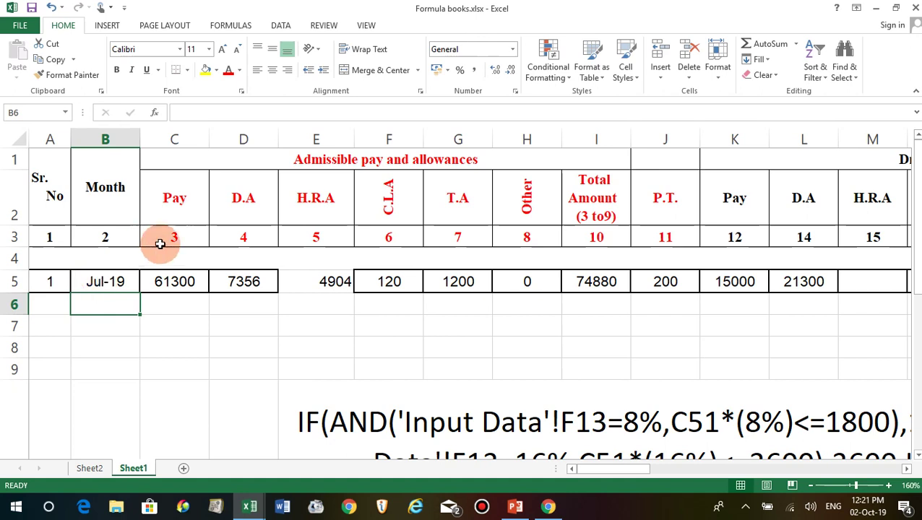
left_click(228, 282)
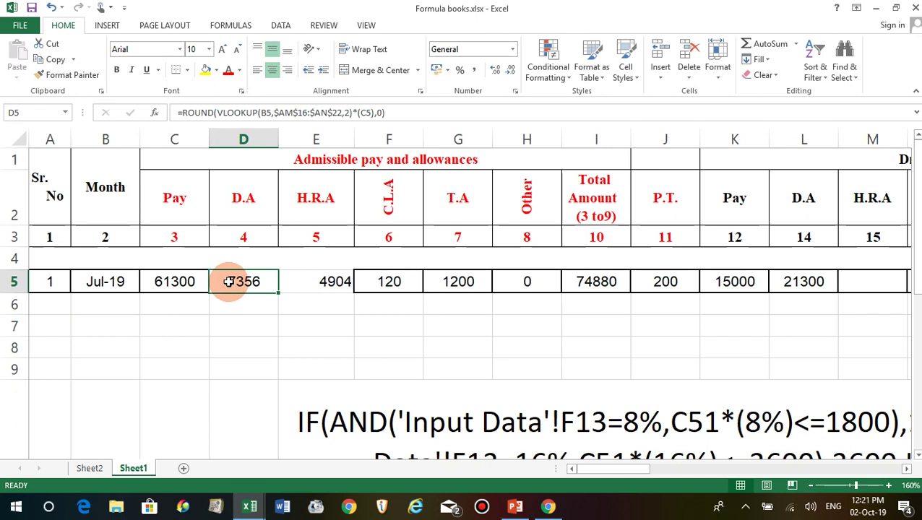
left_click(264, 354)
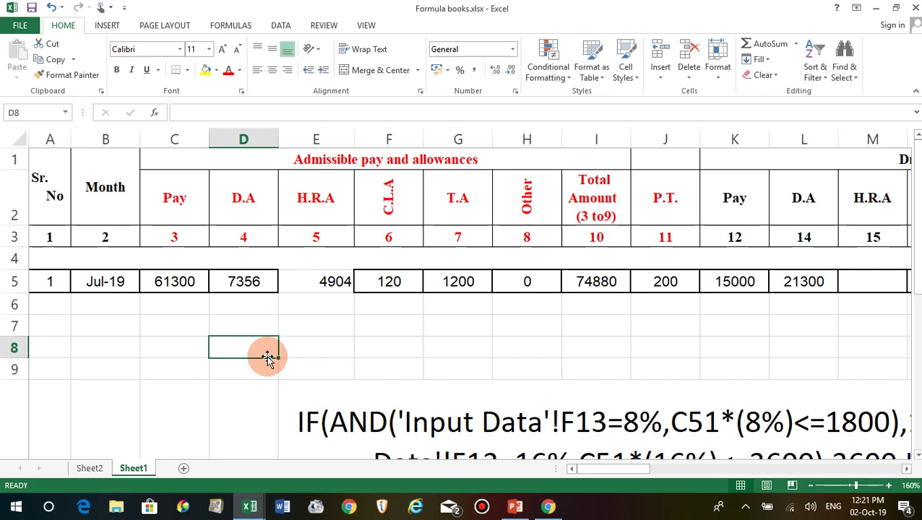
Review D5's D.A formula without changes, then move it to E8, where it still returns 7356
double_click(240, 281)
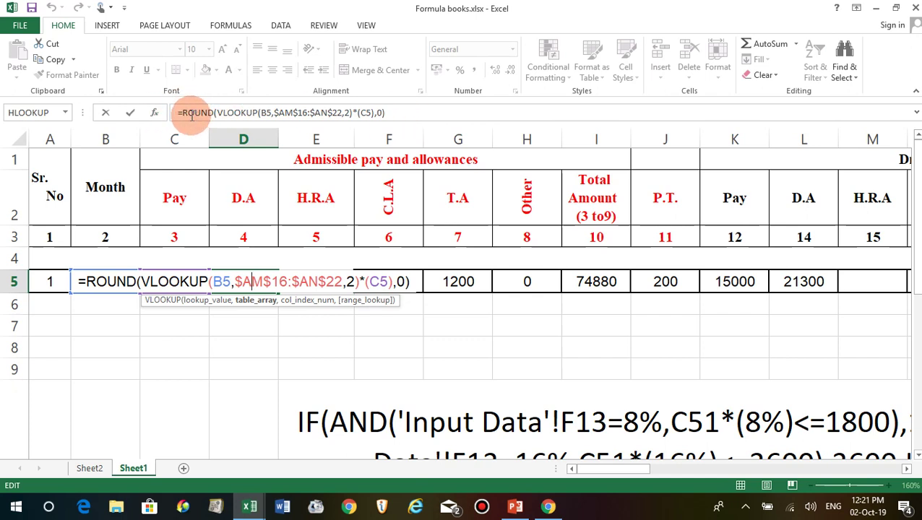
left_click_drag(186, 114, 409, 130)
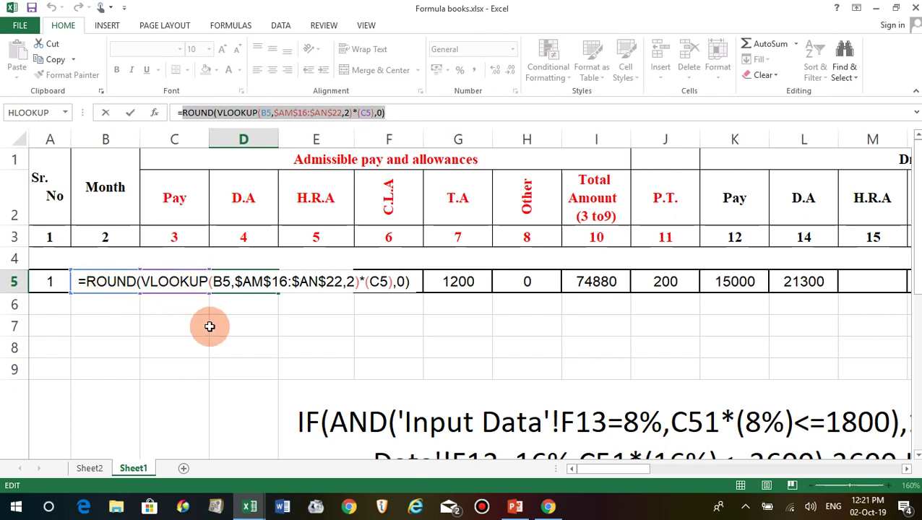
type("=")
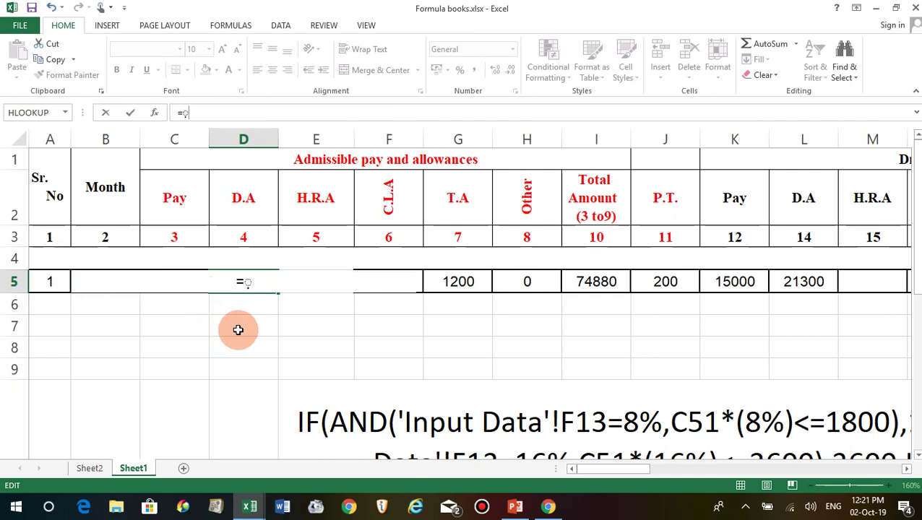
key("Escape")
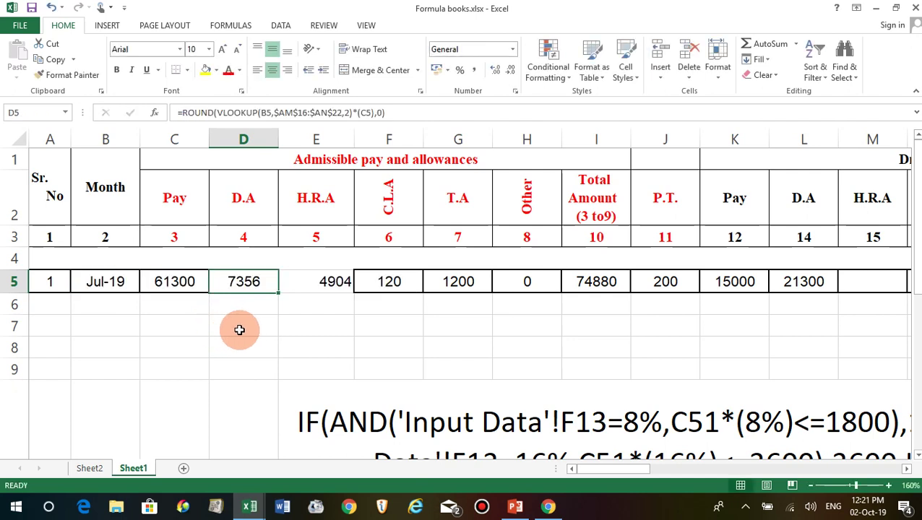
left_click(246, 332)
left_click(242, 284)
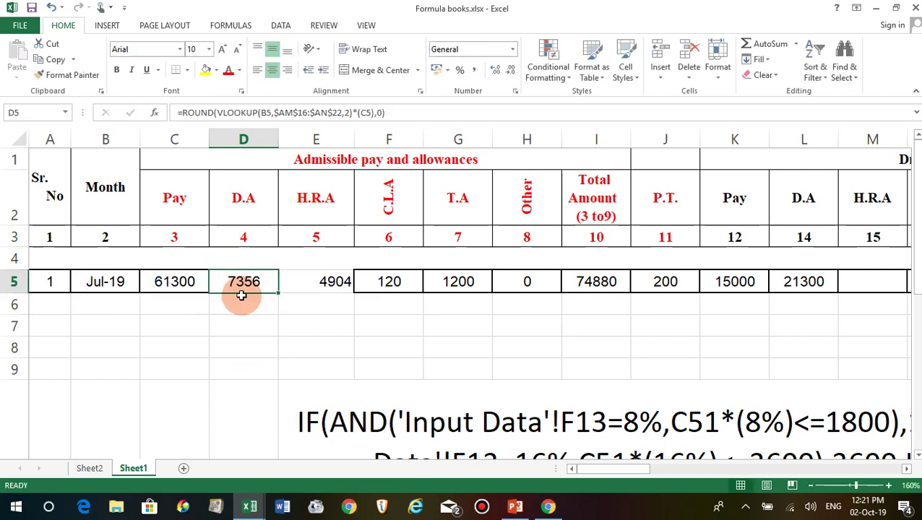
left_click_drag(242, 296, 303, 350)
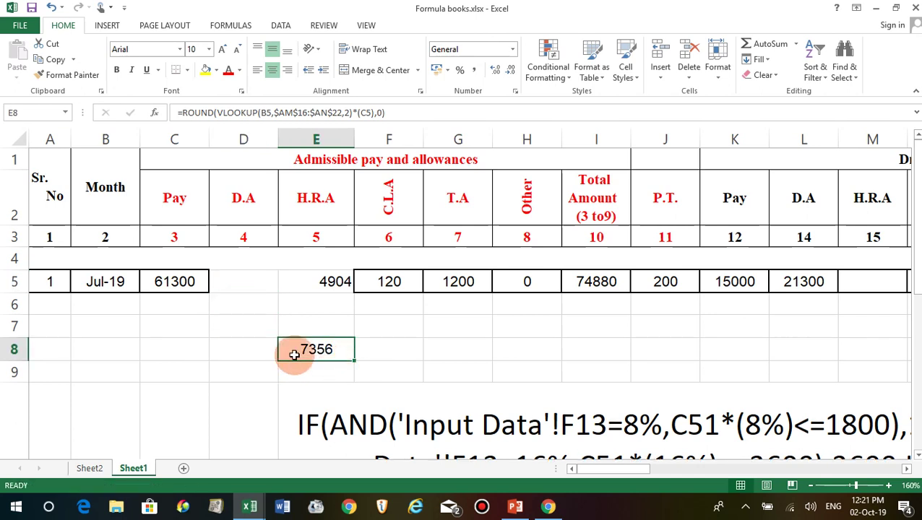
double_click(323, 349)
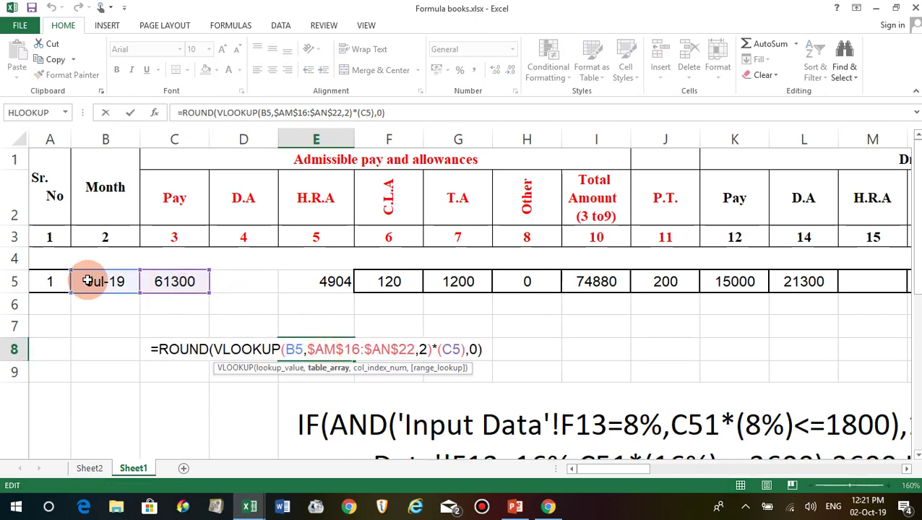
left_click(552, 347)
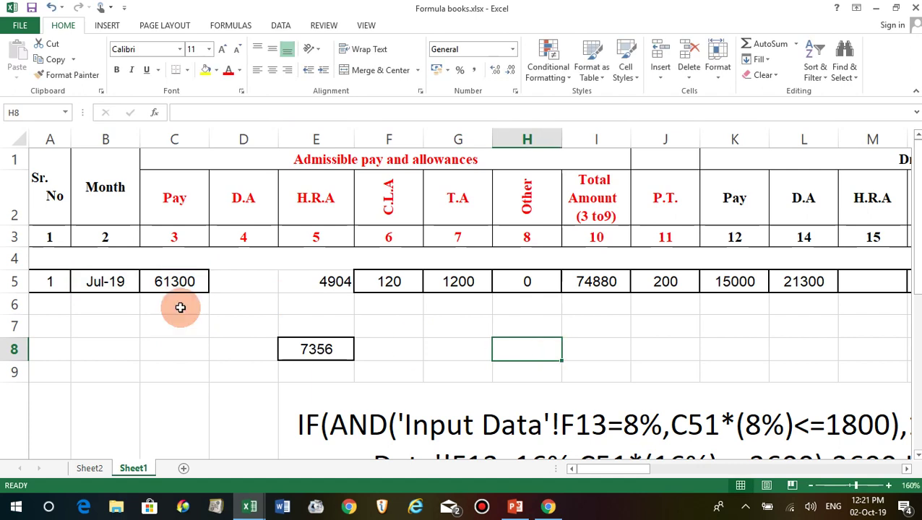
Inspect the Month cell B5 and the empty cells B8 and H8
left_click(101, 281)
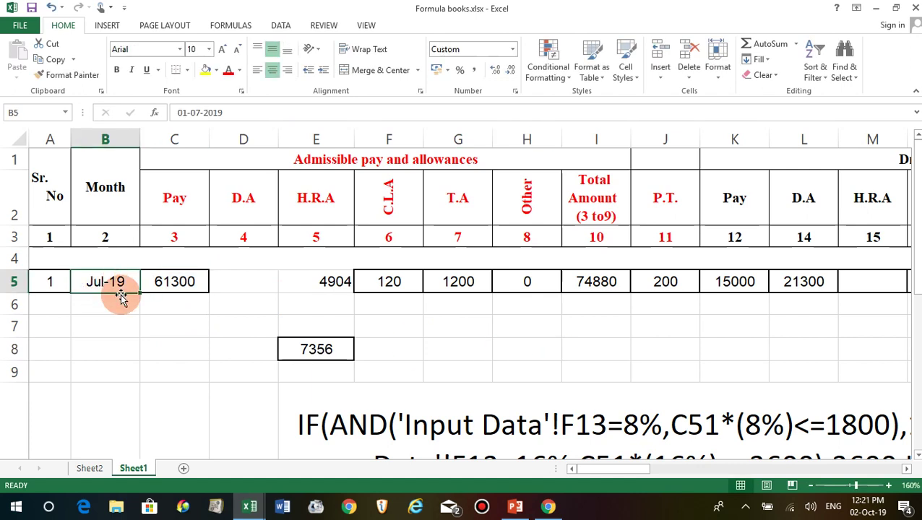
left_click(177, 113)
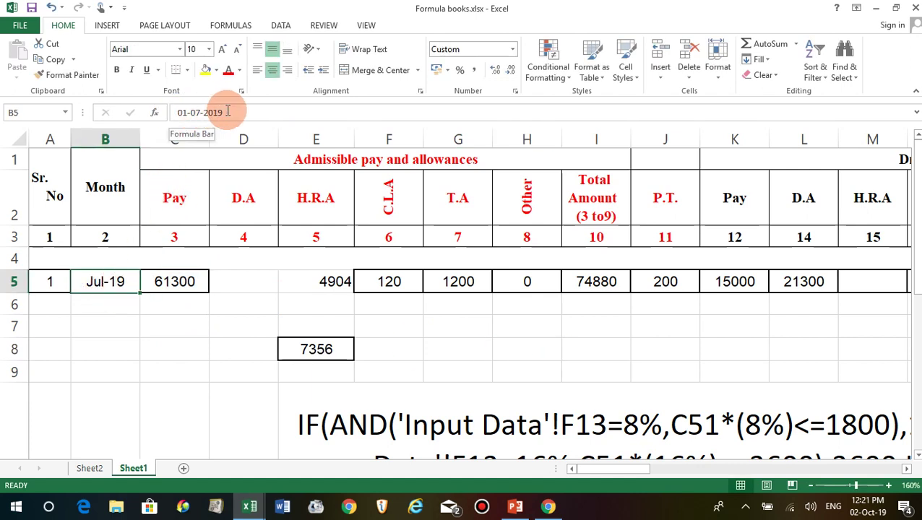
left_click(145, 350)
left_click(121, 282)
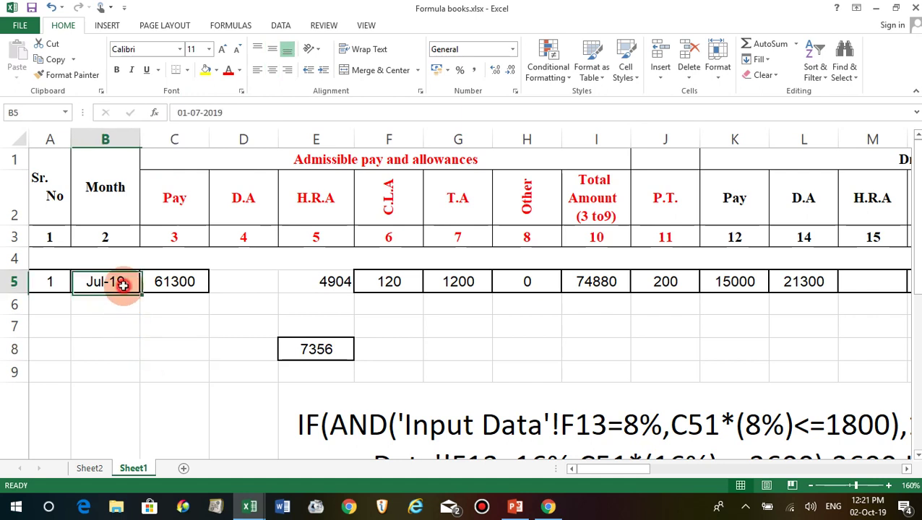
left_click(120, 347)
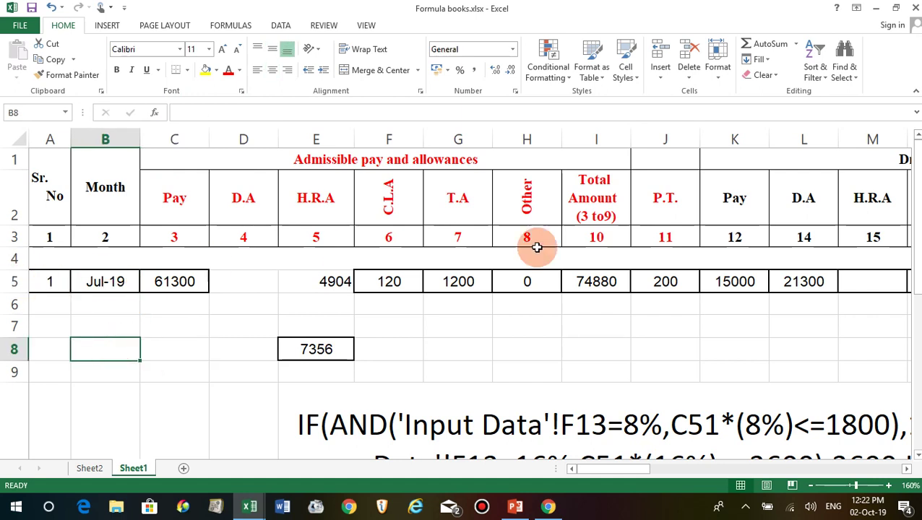
left_click(532, 348)
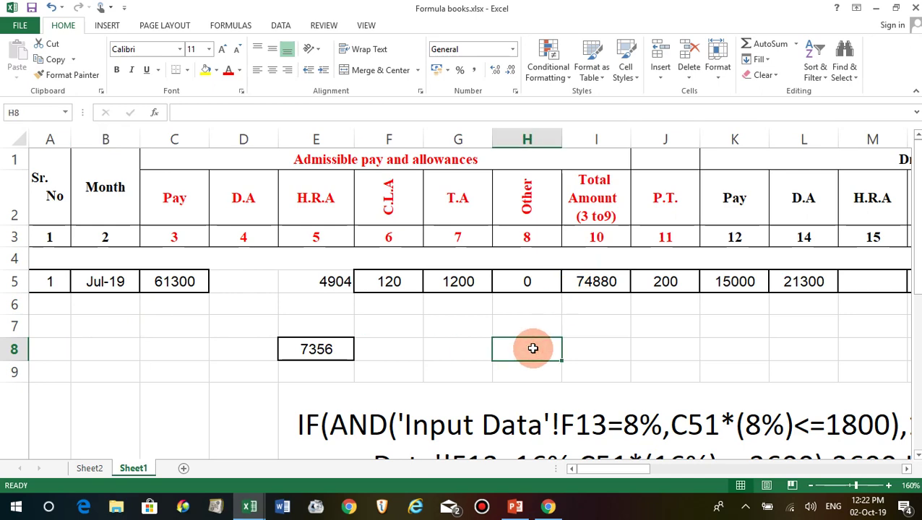
scroll(532, 349, "down", 1)
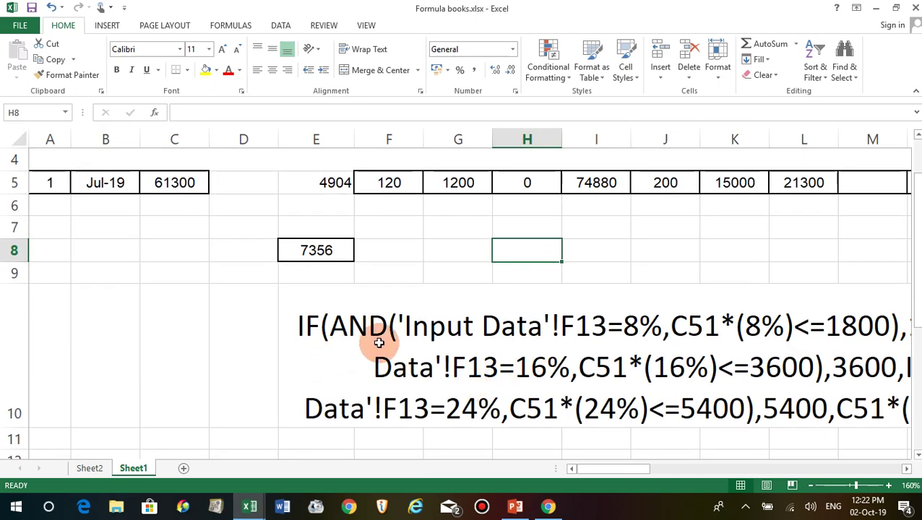
scroll(379, 343, "down", 1)
left_click(343, 415)
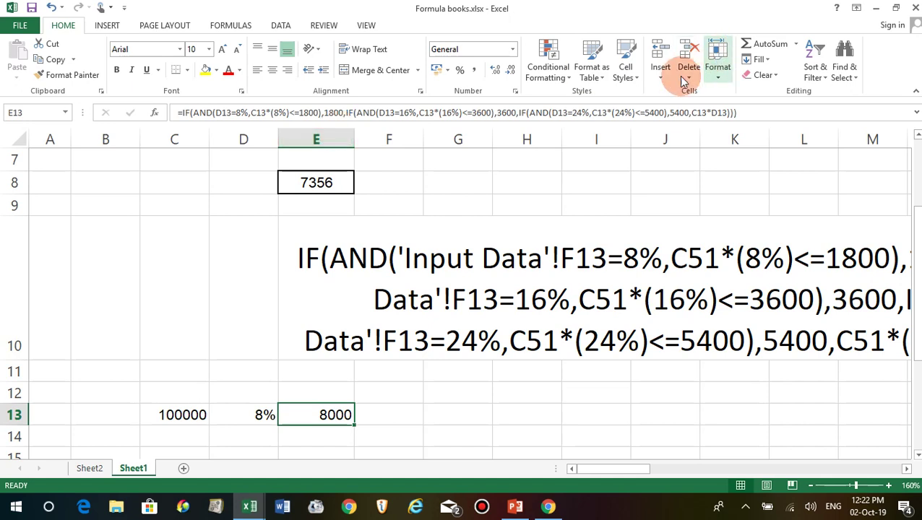
left_click(239, 334)
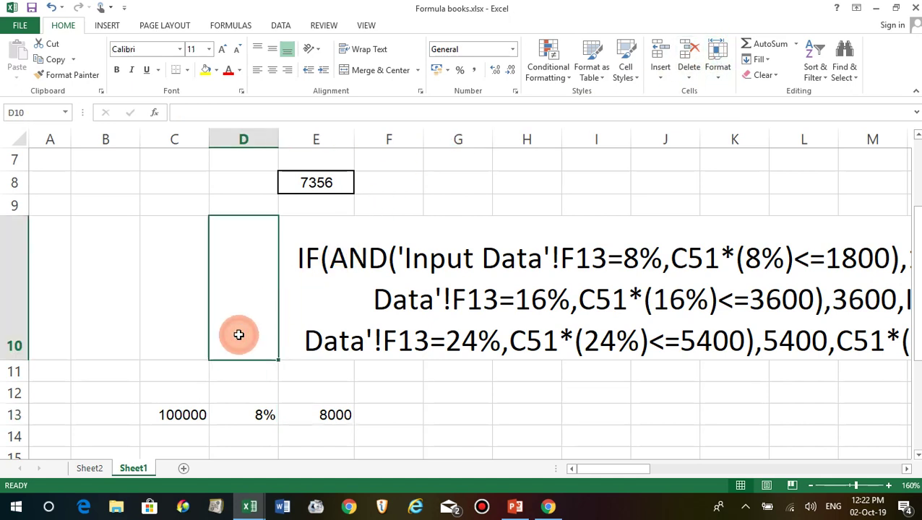
left_click(240, 419)
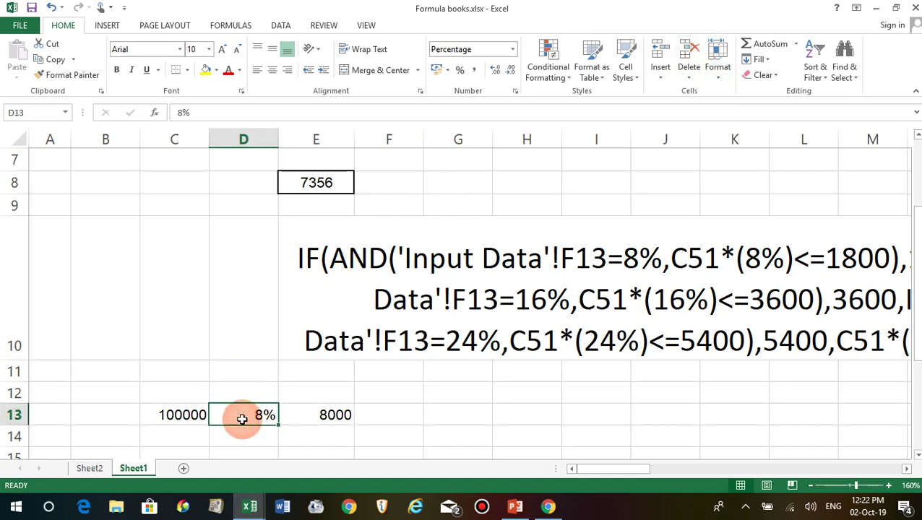
scroll(241, 419, "up", 2)
left_click(226, 385)
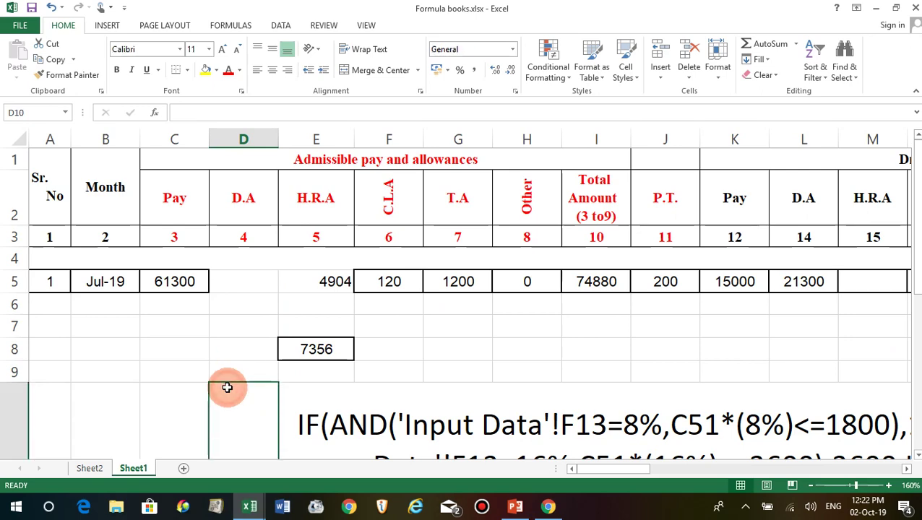
scroll(227, 387, "down", 1)
scroll(227, 388, "down", 2)
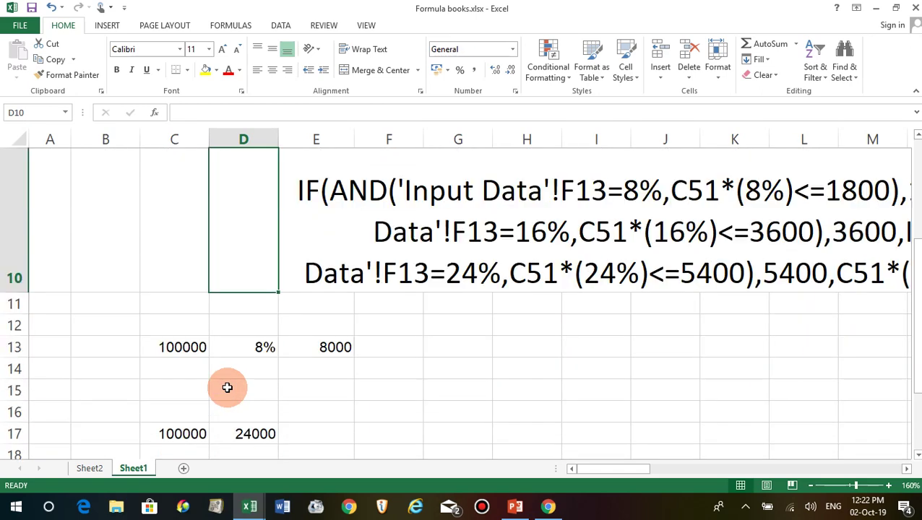
left_click(324, 346)
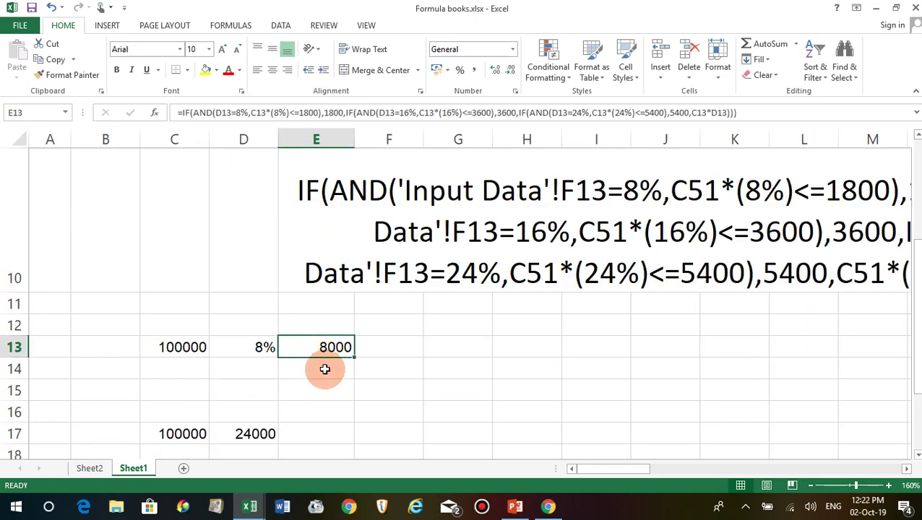
left_click(261, 348)
left_click(315, 348)
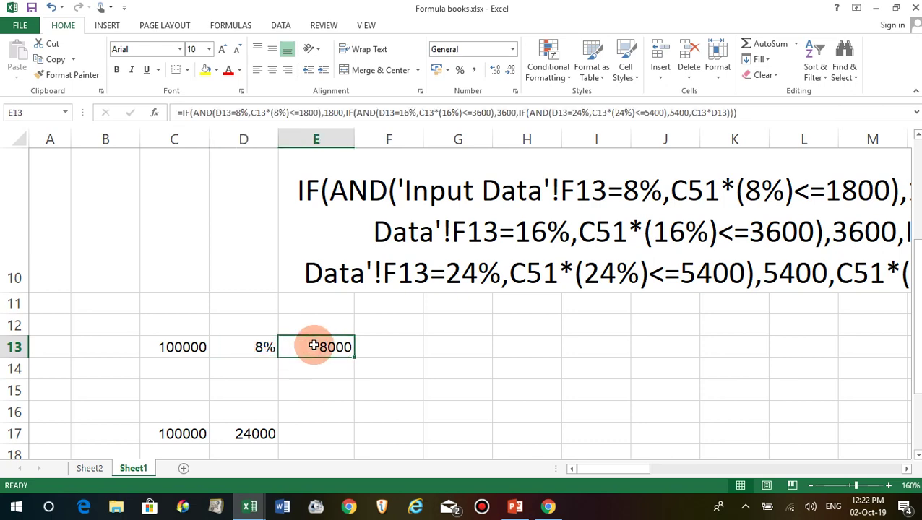
left_click(245, 388)
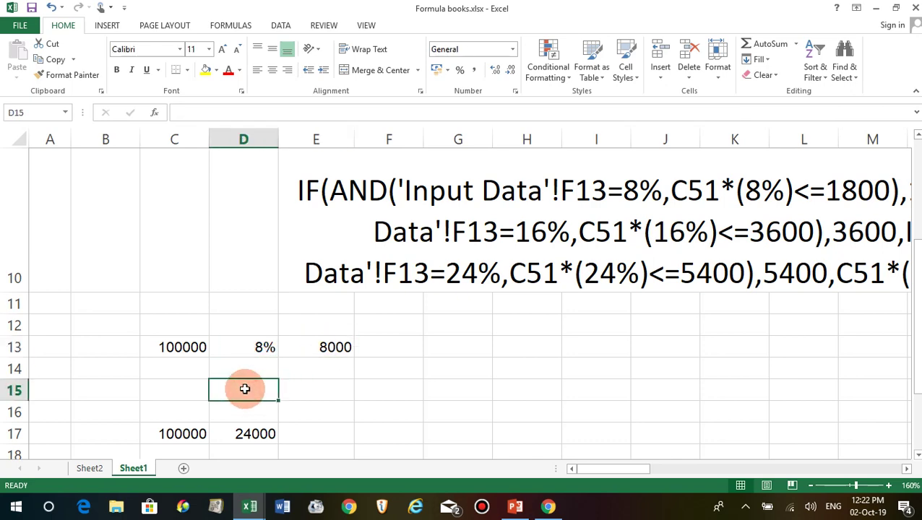
scroll(245, 390, "up", 3)
left_click(252, 318)
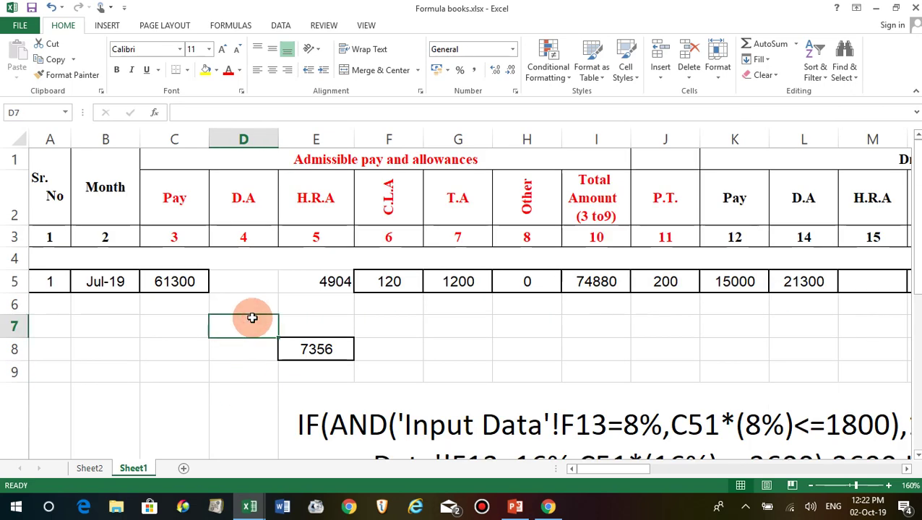
left_click(318, 305)
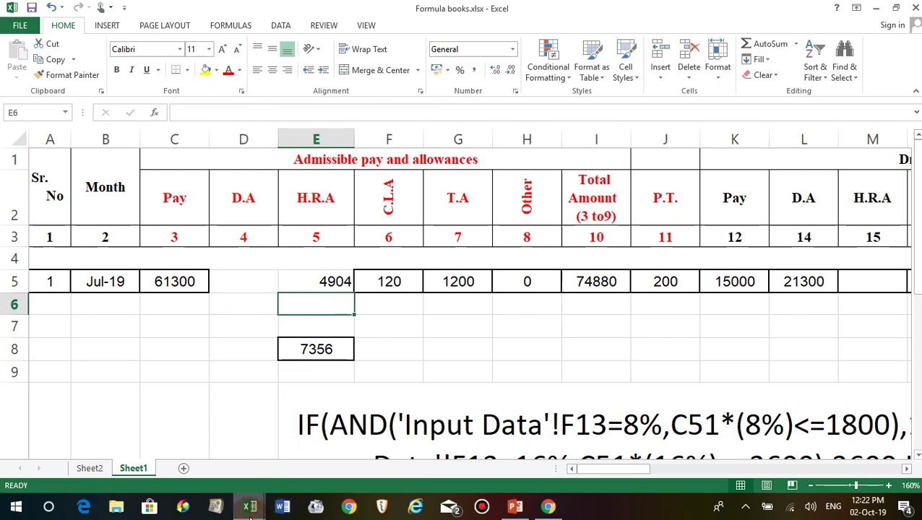
mouse_move(249, 507)
left_click(196, 455)
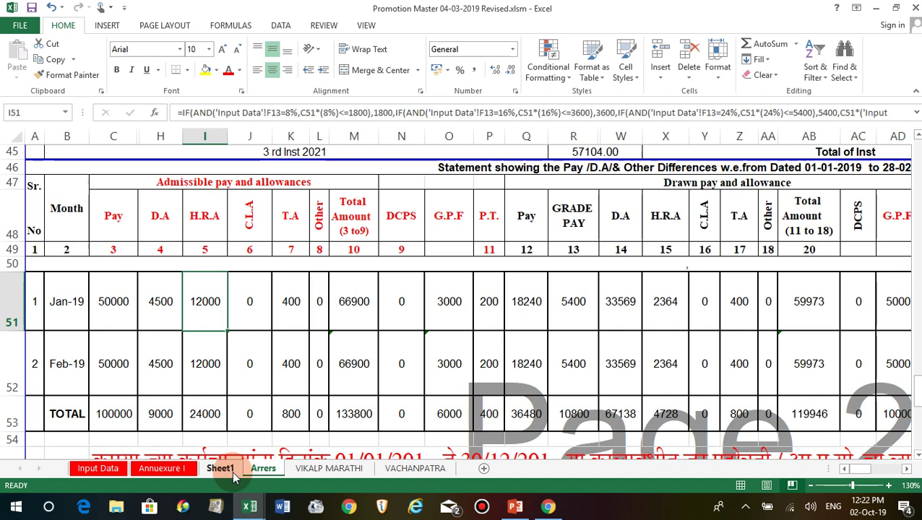
Unhide the Formula (2) sheet and select the 60600 pay value in X13
right_click(265, 470)
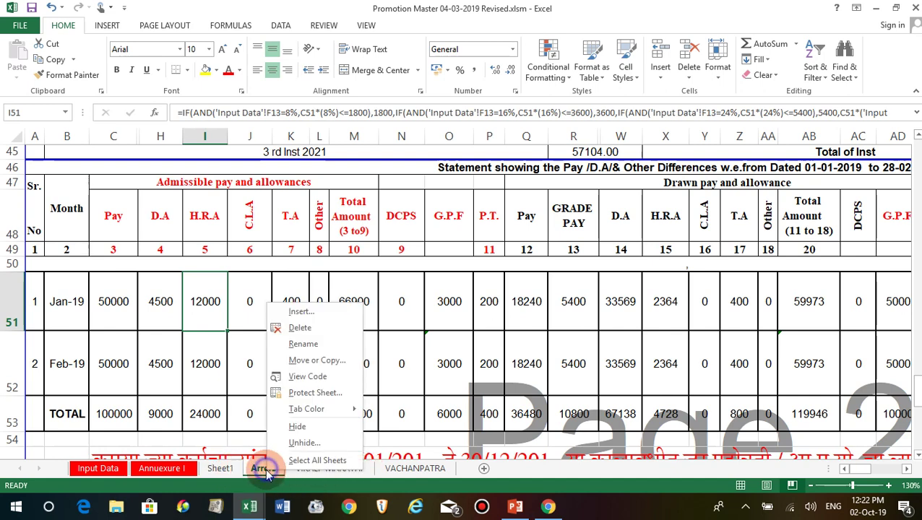
left_click(307, 447)
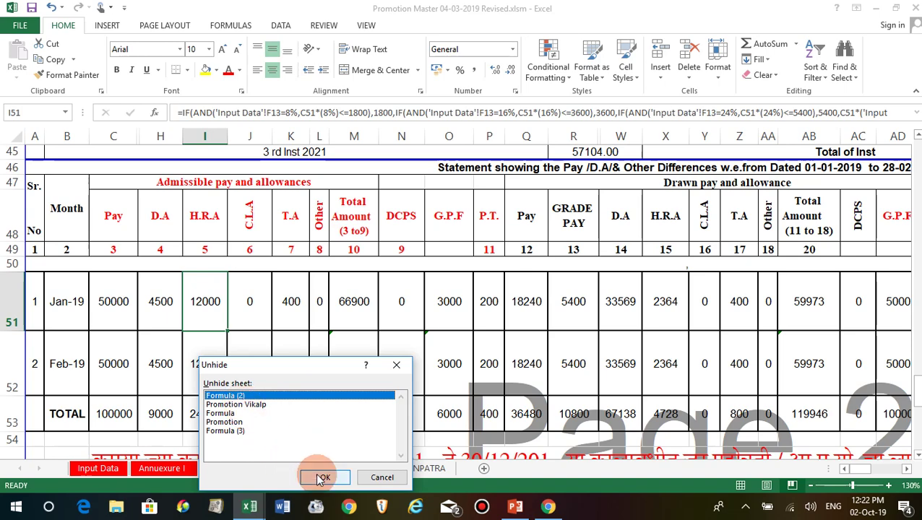
left_click(325, 477)
left_click(296, 290)
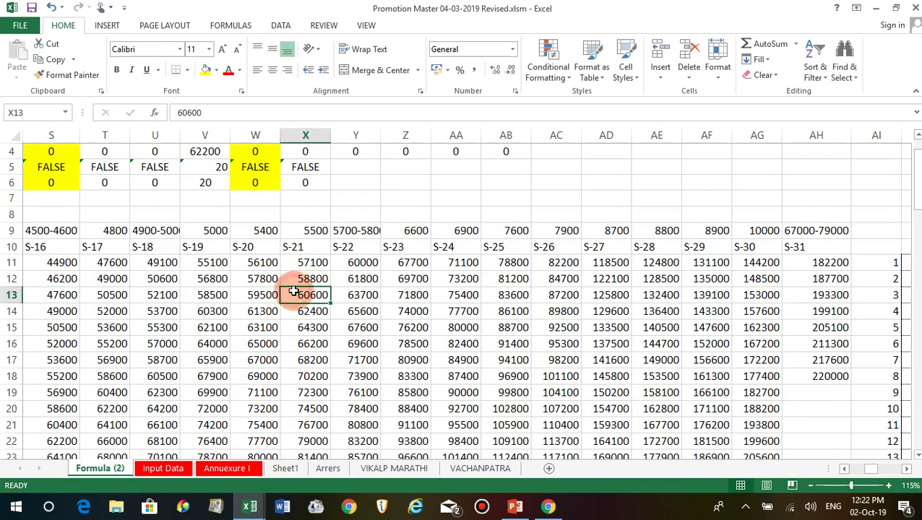
key("Left")
key("Left")
key("Left")
key("Left")
key("Left")
key("Left")
key("Left")
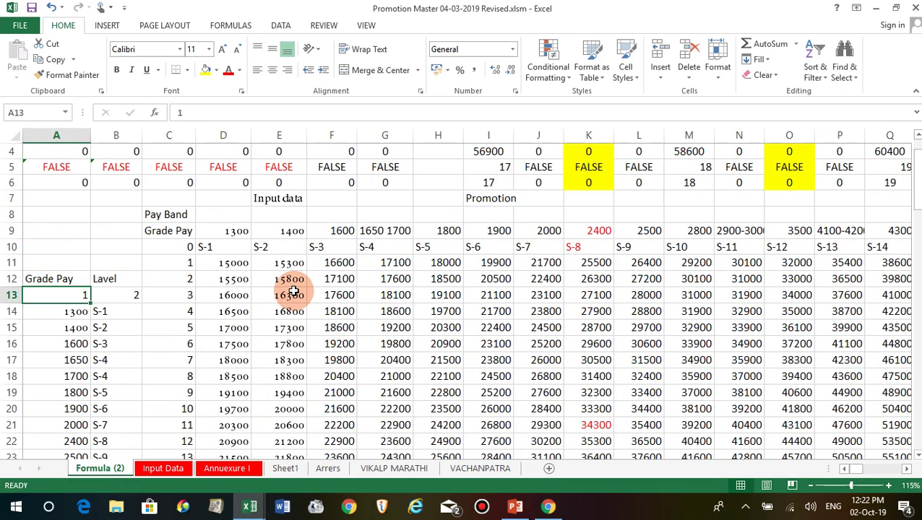
left_click(233, 235)
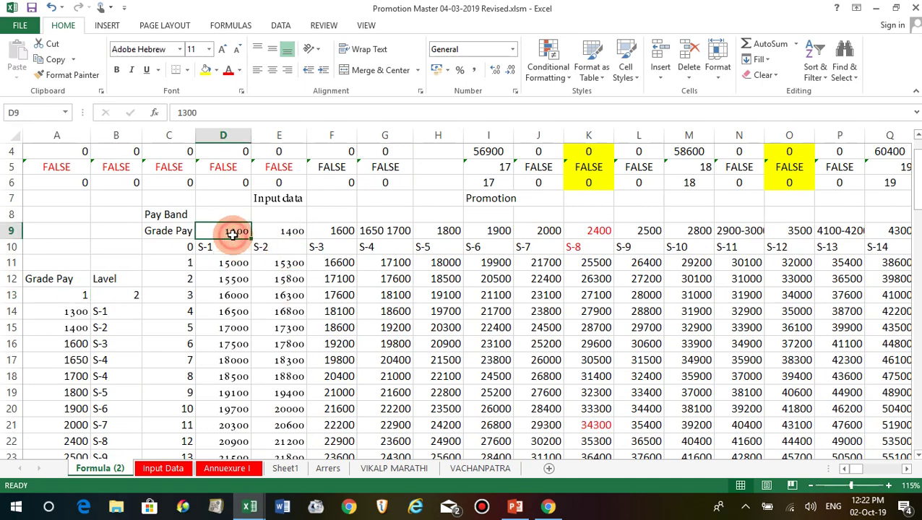
left_click(186, 270)
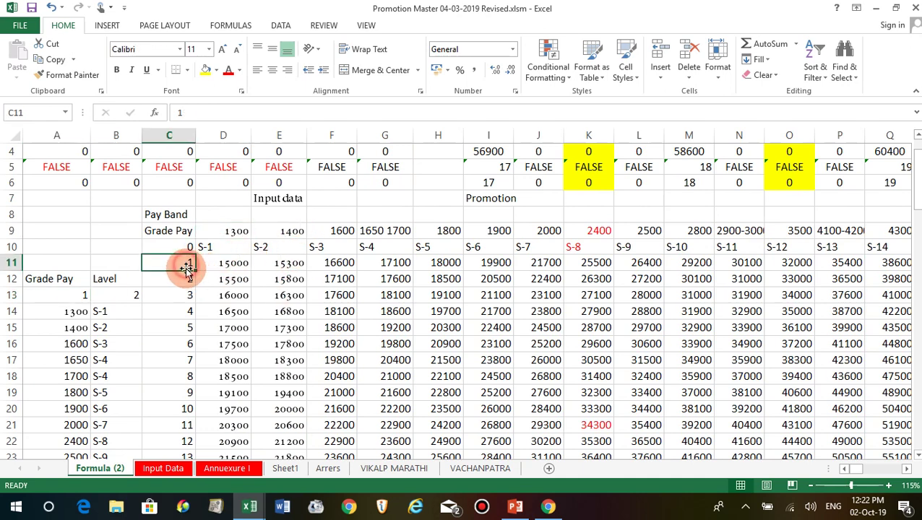
left_click(233, 247)
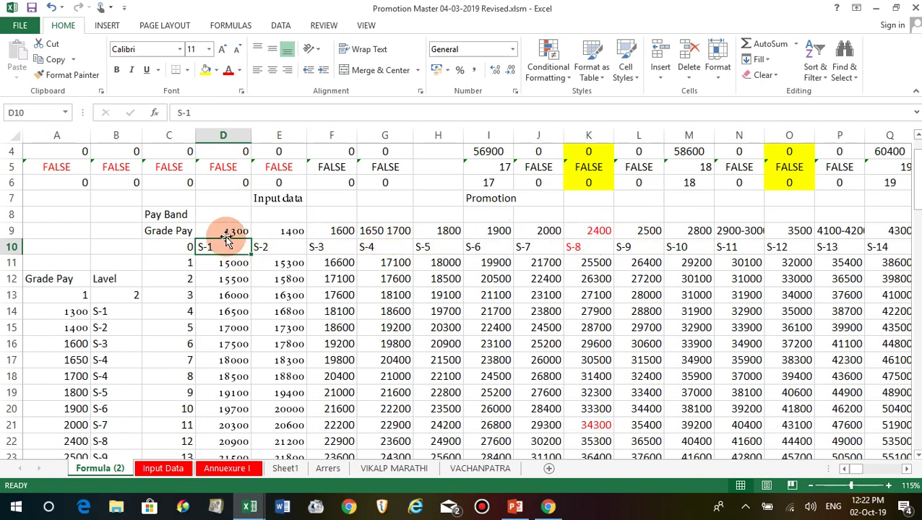
mouse_move(228, 231)
left_mouse_down()
mouse_move(553, 444)
mouse_move(389, 473)
mouse_move(919, 437)
mouse_move(399, 422)
mouse_move(371, 385)
left_mouse_up()
scroll(370, 377, "up", 10)
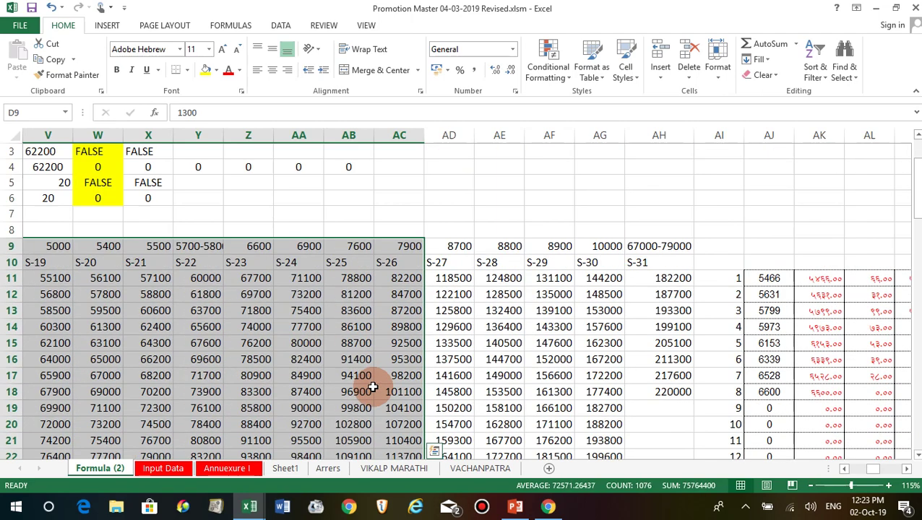
left_click(680, 265)
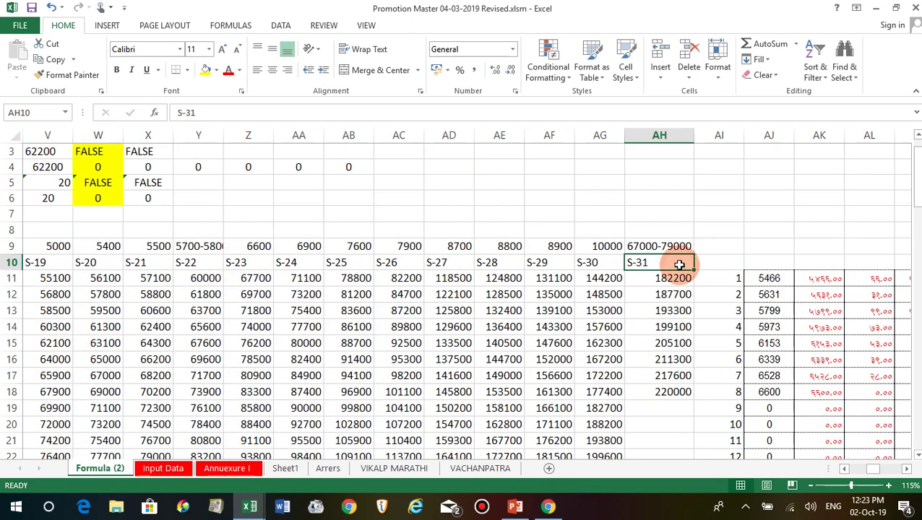
key("Left")
key("Left")
key("Left")
key("Left")
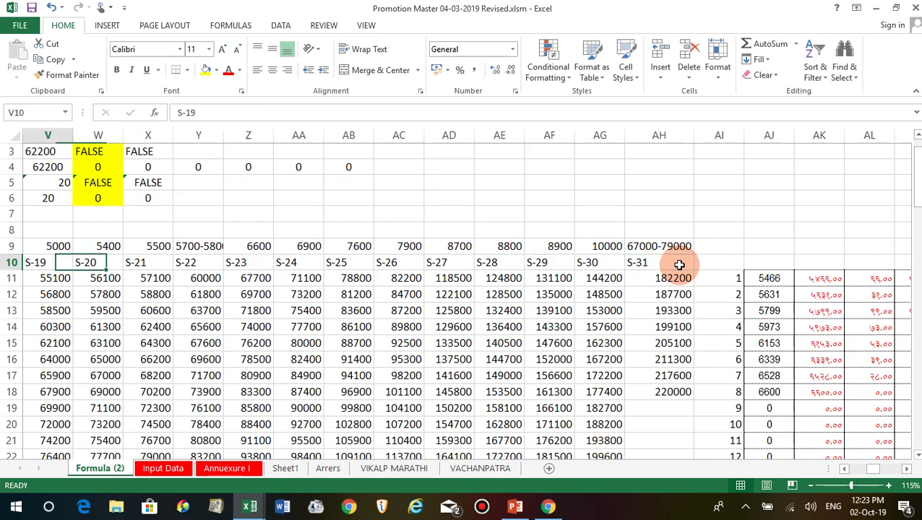
key("Left")
key("Left")
key("Left")
key("Left")
key("Left")
key("Left")
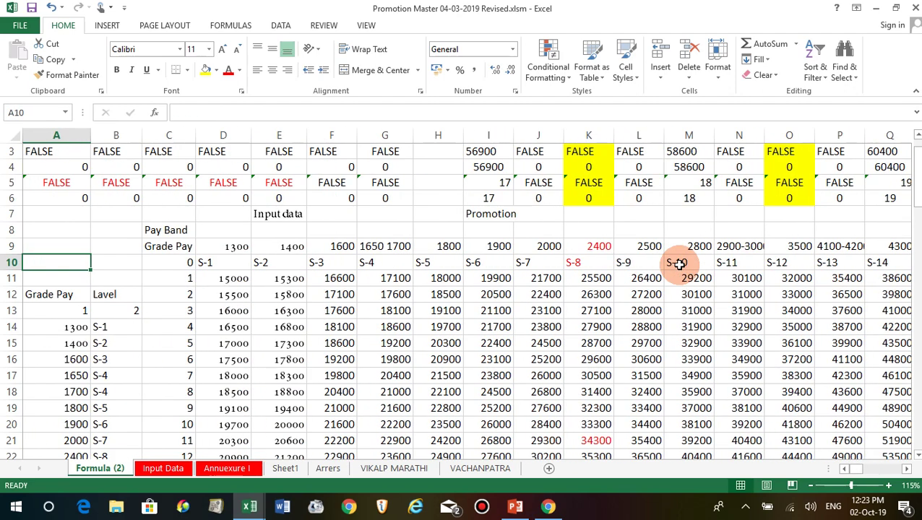
left_click(396, 262)
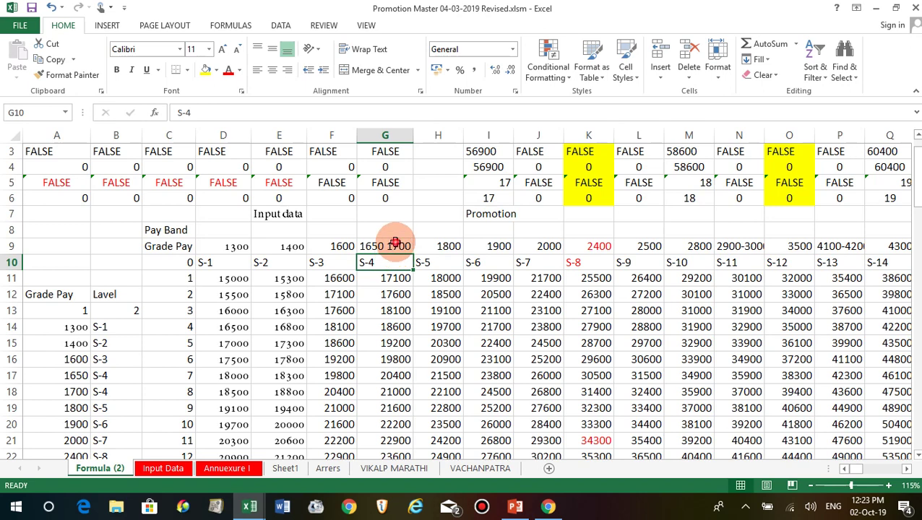
left_click(393, 244)
left_click(391, 263)
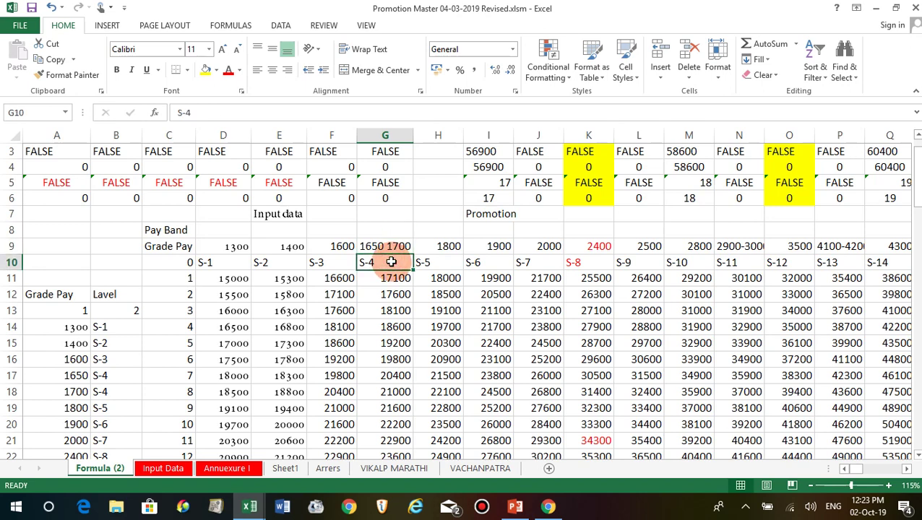
left_click(391, 278)
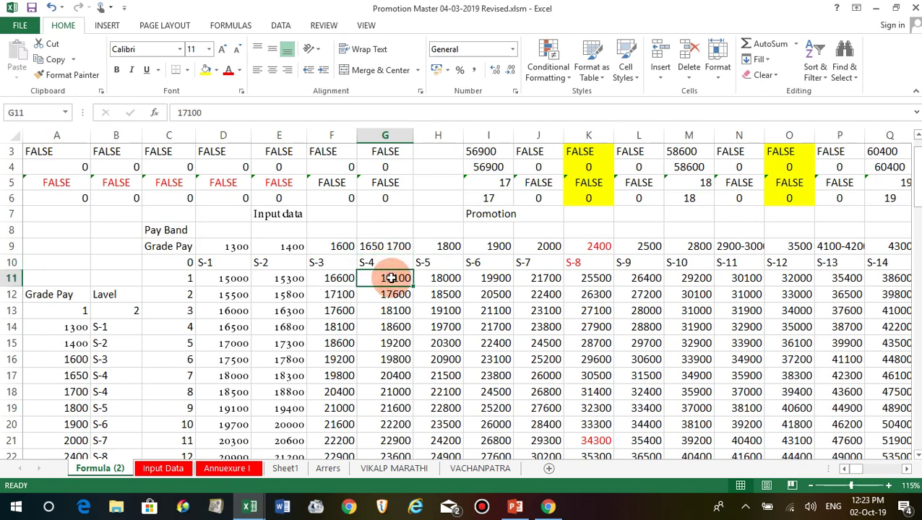
scroll(303, 293, "up", 1)
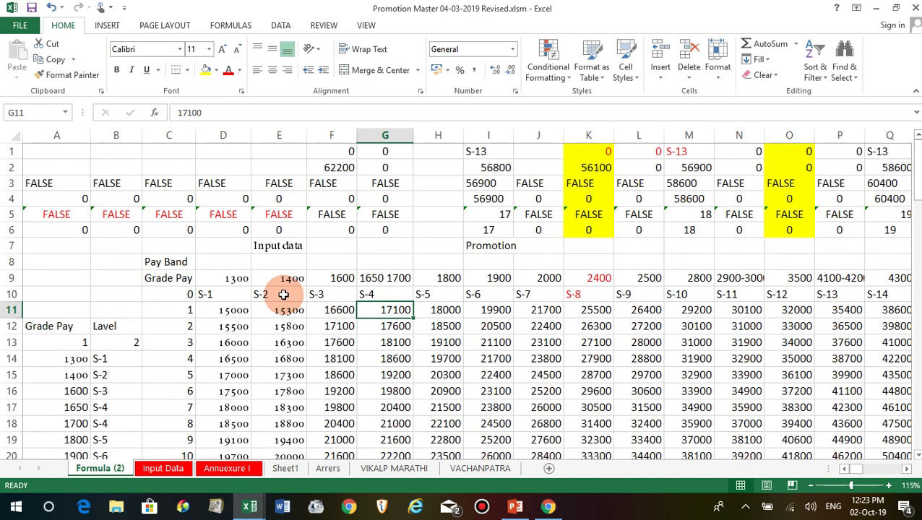
left_click(501, 153)
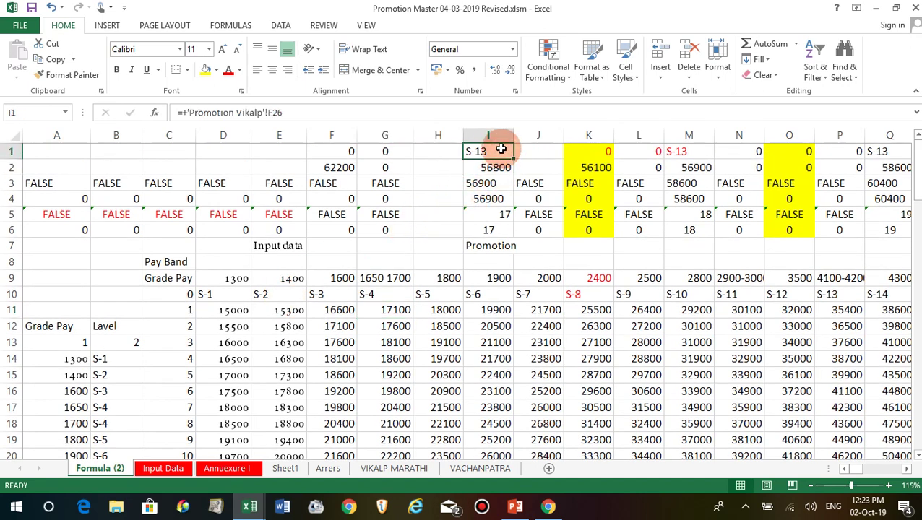
Read I3's long nested IF/MIN level-lookup formula in full in the expanded formula bar
double_click(490, 183)
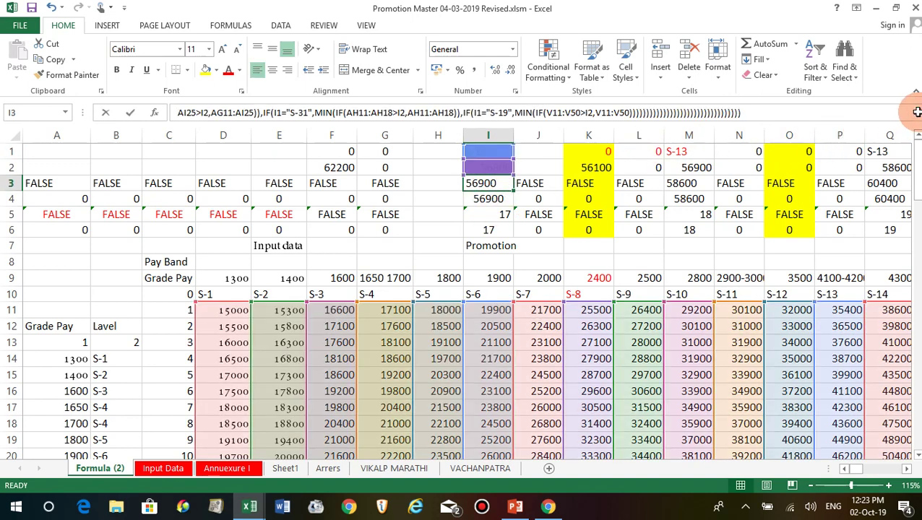
left_click(916, 112)
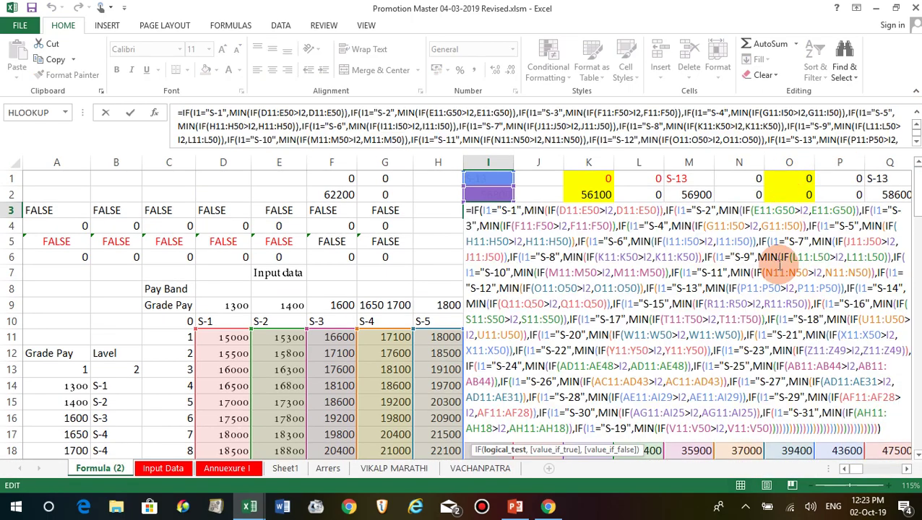
left_click(907, 469)
left_click(908, 470)
left_click(907, 470)
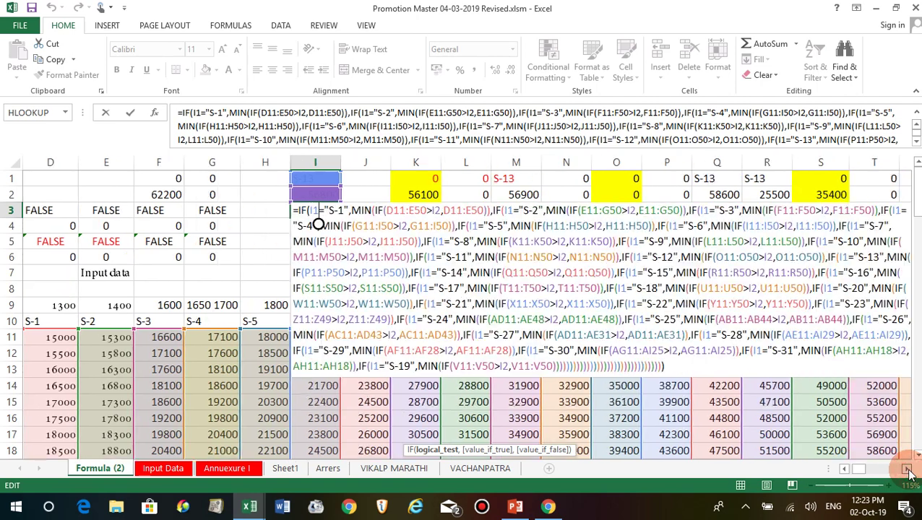
left_click(908, 470)
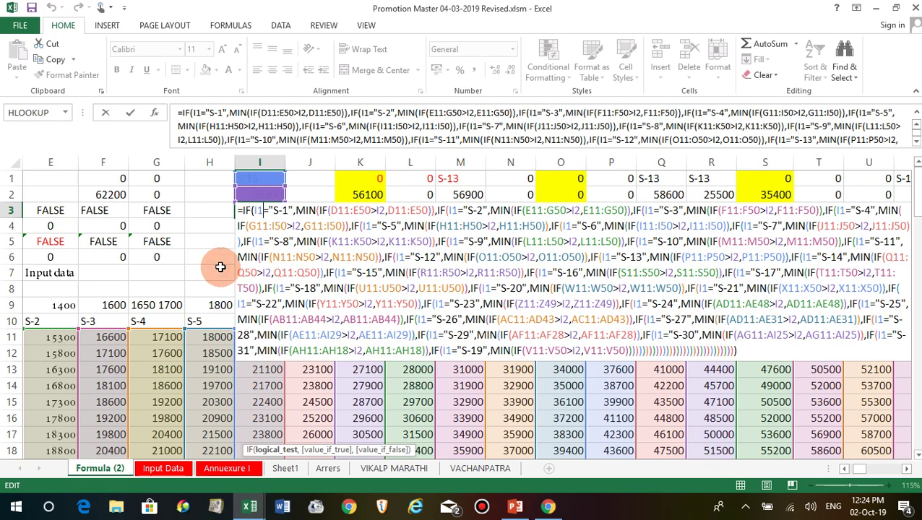
left_click(214, 191)
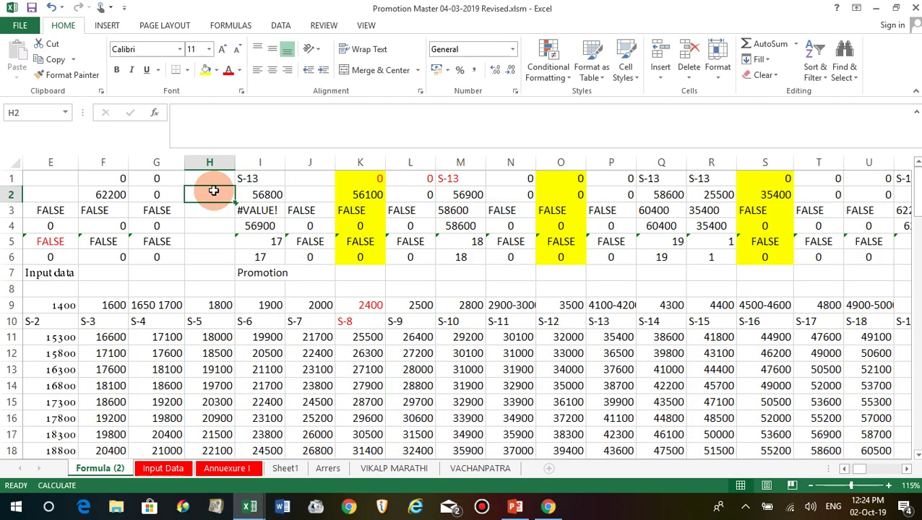
Copy I3's nested IF/MIN formula into H3
left_click(255, 212)
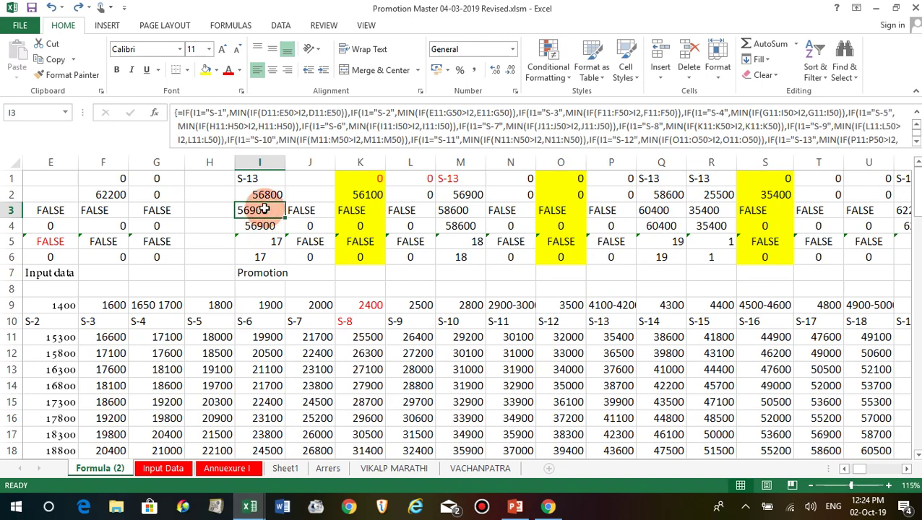
key("ctrl+c")
left_click(211, 210)
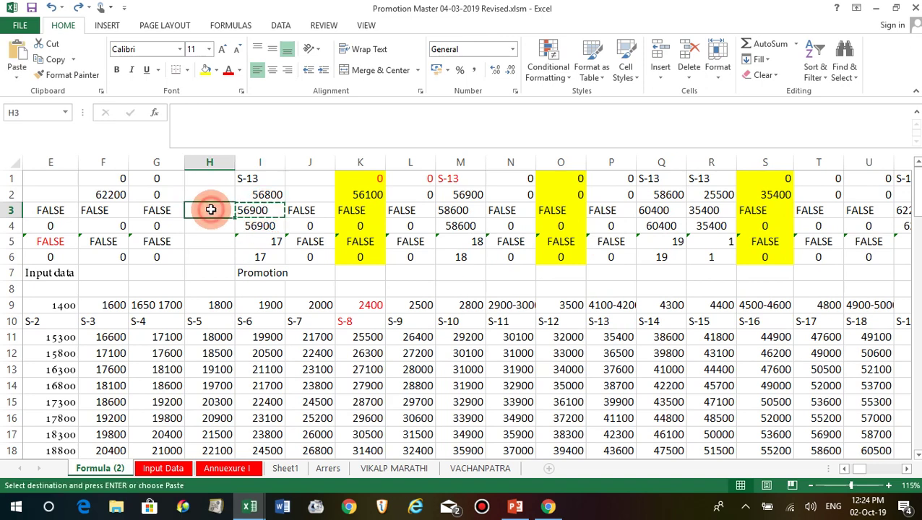
key("ctrl+v")
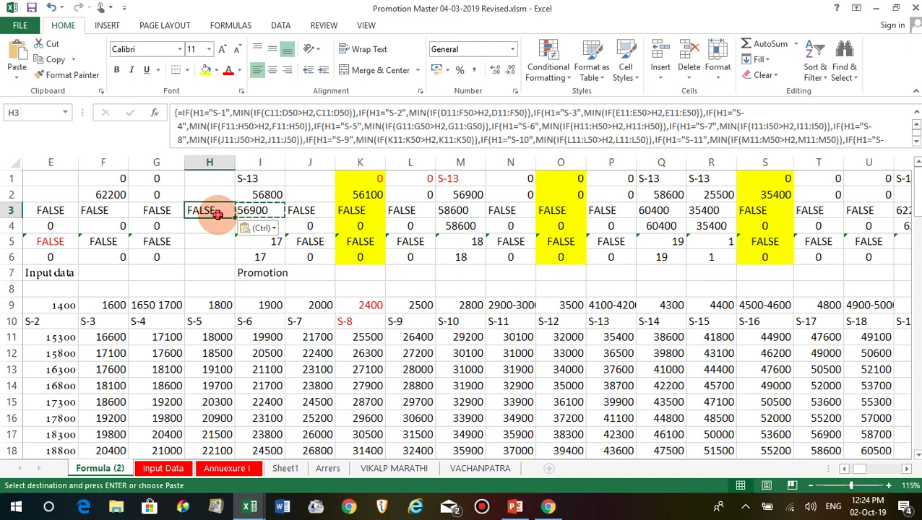
Check H3's pasted formula referencing H1 and H2, then switch to the blog in Chrome
double_click(217, 214)
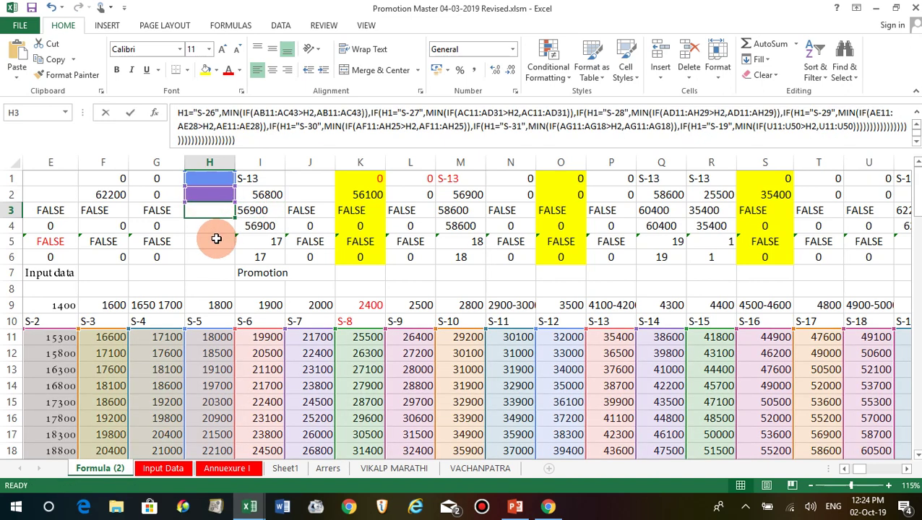
key("Return")
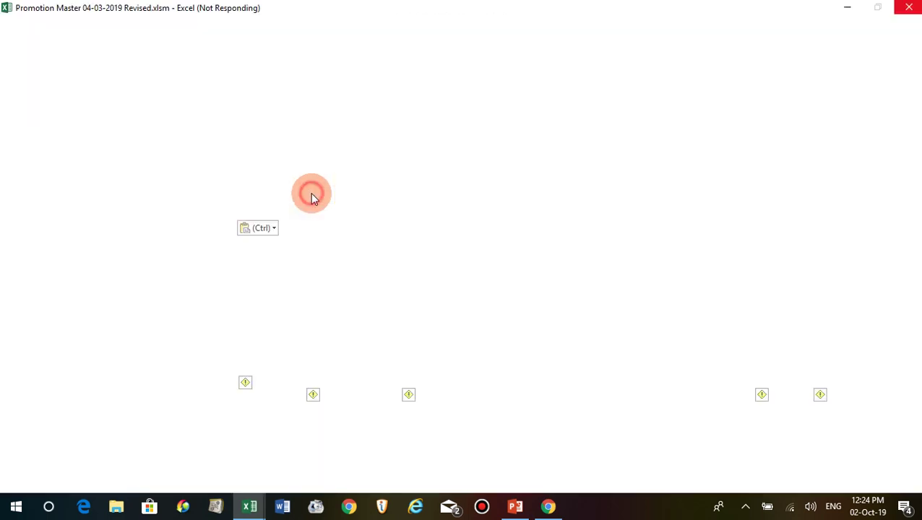
left_click_drag(309, 184, 273, 287)
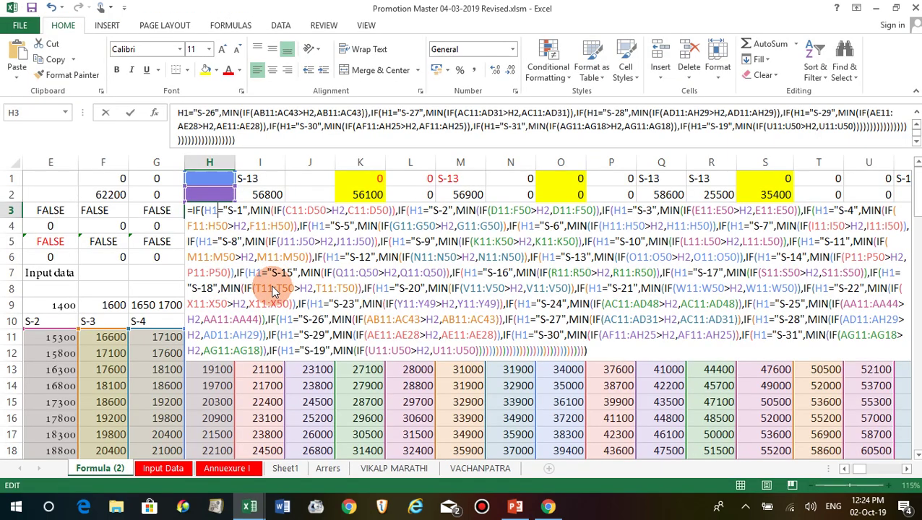
left_click(147, 289)
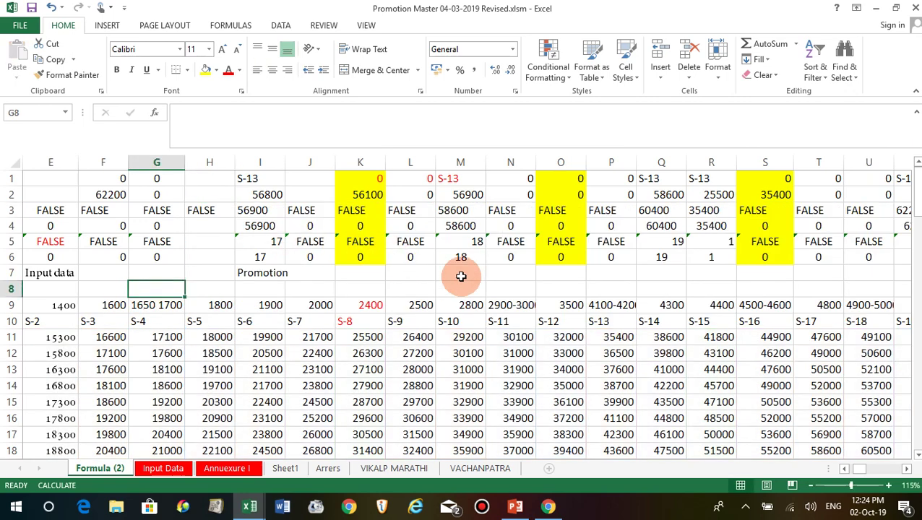
left_click(549, 506)
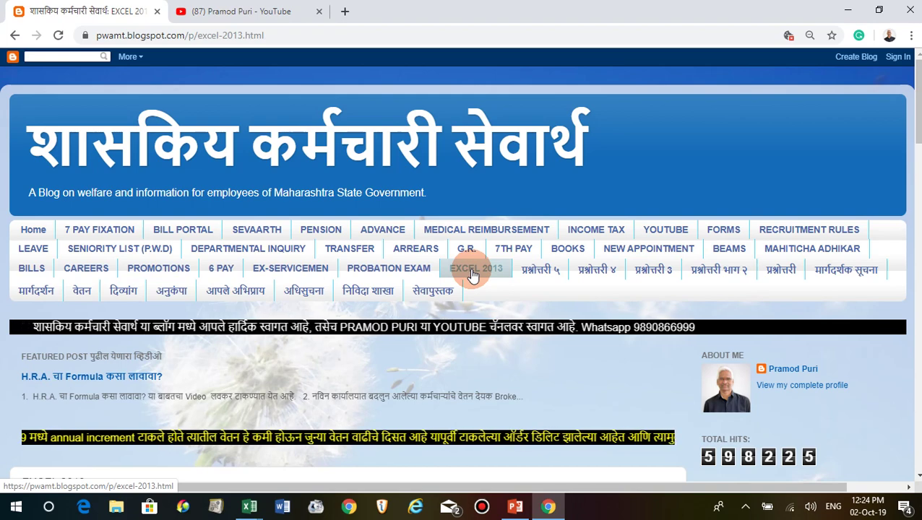
Scroll down the EXCEL 2013 blog page to the Vlookup post and back up
scroll(448, 331, "down", 3)
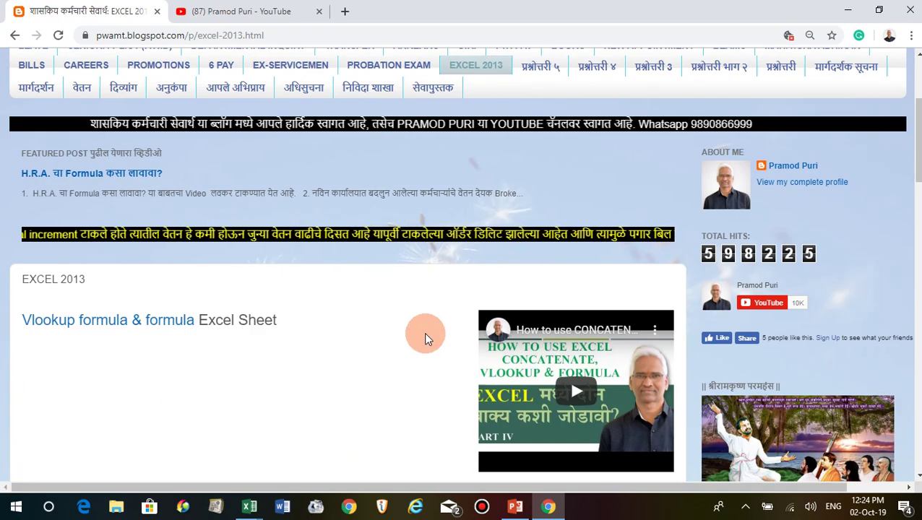
scroll(425, 338, "up", 3)
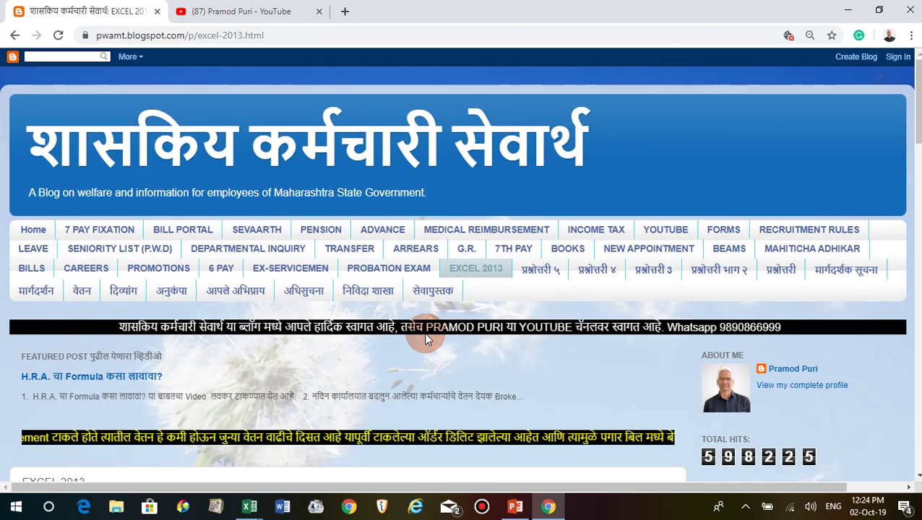